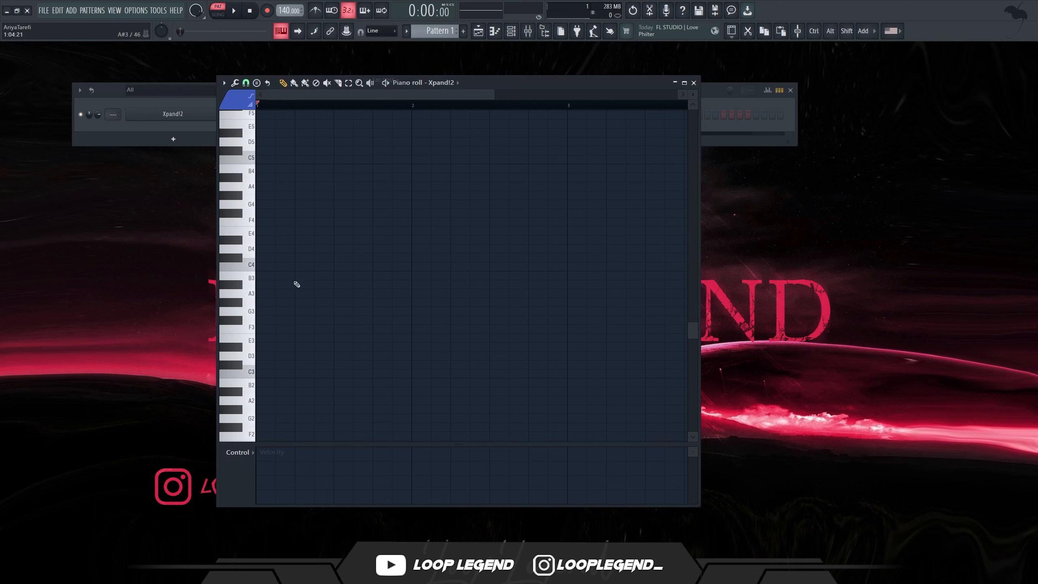
Step: Place D#5, D#6 and G6 notes together at the start of the Xpand!2 piano roll and audition them
{"action": "scroll", "coordinate": [262, 245], "scroll_direction": "up", "scroll_amount": 2}
{"action": "key", "text": "ctrl+Up"}
{"action": "scroll", "coordinate": [260, 257], "scroll_direction": "up", "scroll_amount": 1}
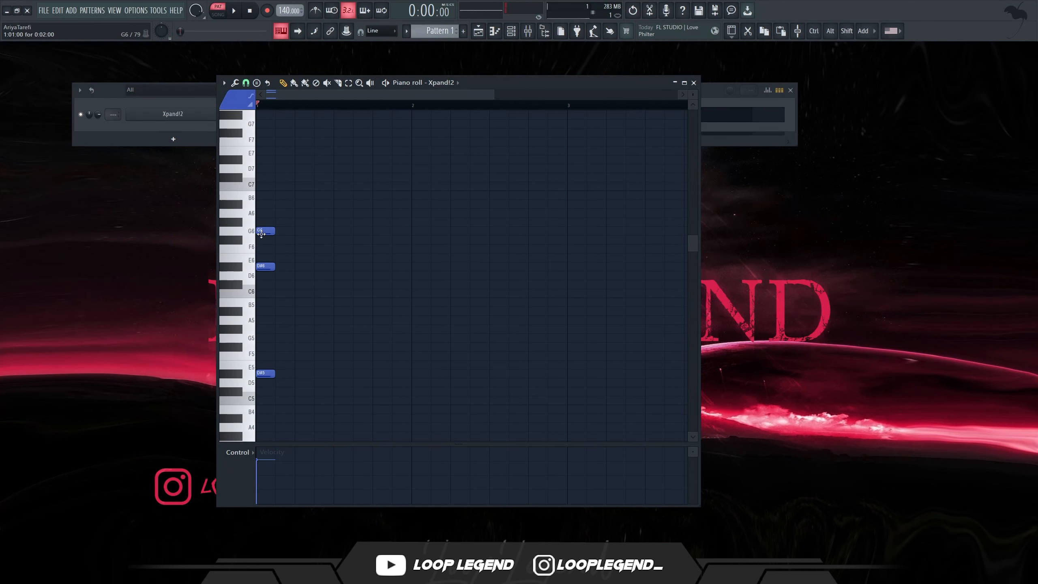
{"action": "key", "text": "space"}
{"action": "key", "text": "space"}
Step: Lengthen the stacked chord to two beats with G#6 as its top note and strum the notes
{"action": "left_click_drag", "start_coordinate": [273, 199], "coordinate": [287, 381]}
{"action": "scroll", "coordinate": [284, 174], "scroll_direction": "down", "scroll_amount": 2}
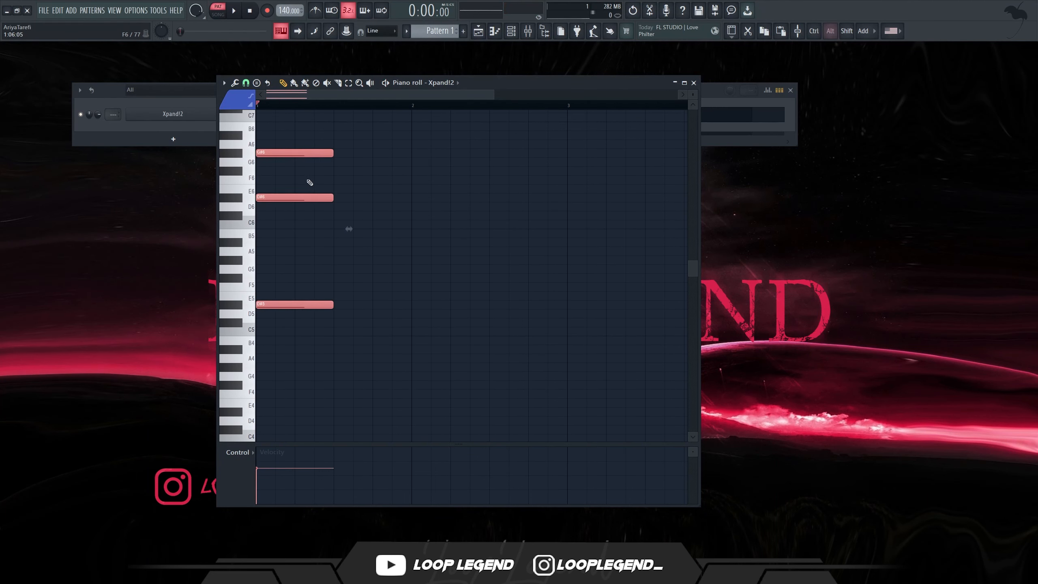
{"action": "key", "text": "alt+s"}
{"action": "left_click", "coordinate": [577, 335]}
Step: Shorten the top G#6 note to a brief note at the start of the phrase
{"action": "left_click_drag", "start_coordinate": [333, 140], "coordinate": [271, 187], "text": "ctrl"}
{"action": "scroll", "coordinate": [278, 184], "scroll_direction": "up", "scroll_amount": 3, "text": "ctrl"}
{"action": "left_click_drag", "start_coordinate": [452, 153], "coordinate": [322, 155]}
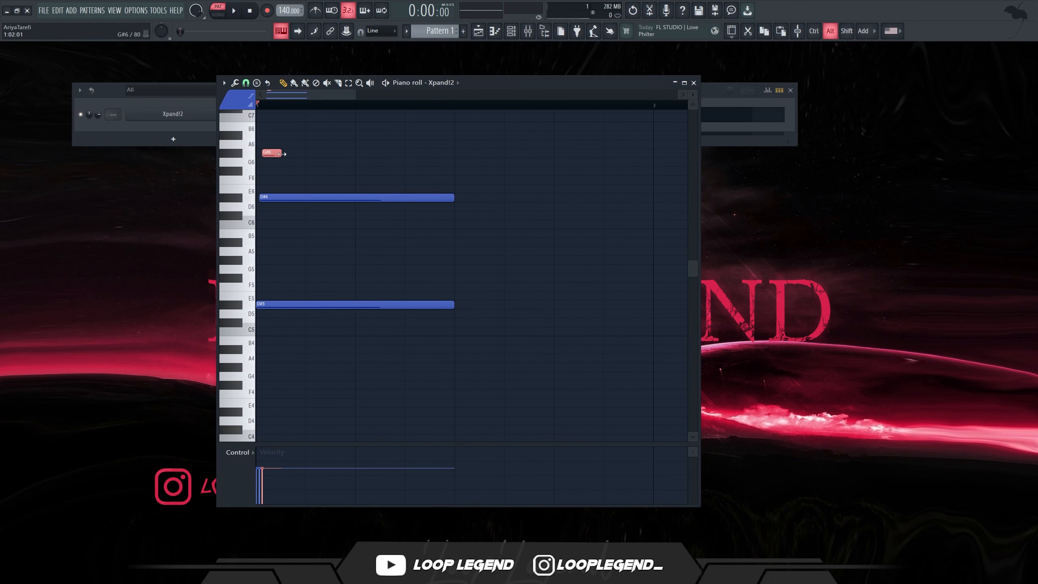
Step: Set the piano roll's snap to 1/6 beat and add short G#6 notes after the opening one
{"action": "left_click", "coordinate": [246, 83]}
{"action": "left_click", "coordinate": [267, 191]}
{"action": "left_click", "coordinate": [290, 155]}
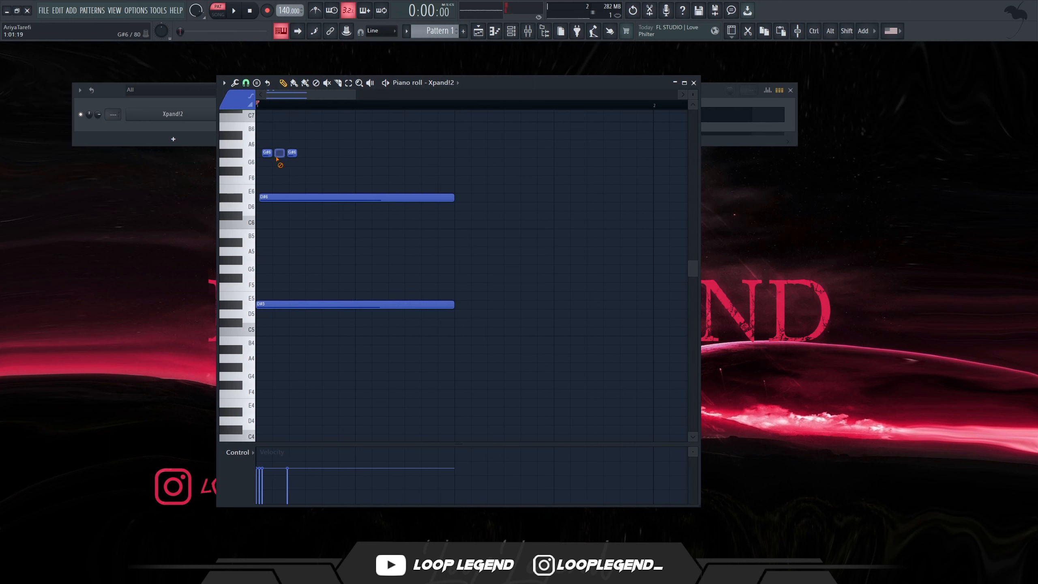
{"action": "key", "text": "space"}
{"action": "left_click", "coordinate": [323, 154]}
Step: Shift the middle short G#6 note one grid cell later, checking the rhythm with playback
{"action": "key", "text": "space"}
{"action": "right_click", "coordinate": [293, 153]}
{"action": "left_click", "coordinate": [294, 153]}
{"action": "key", "text": "space"}
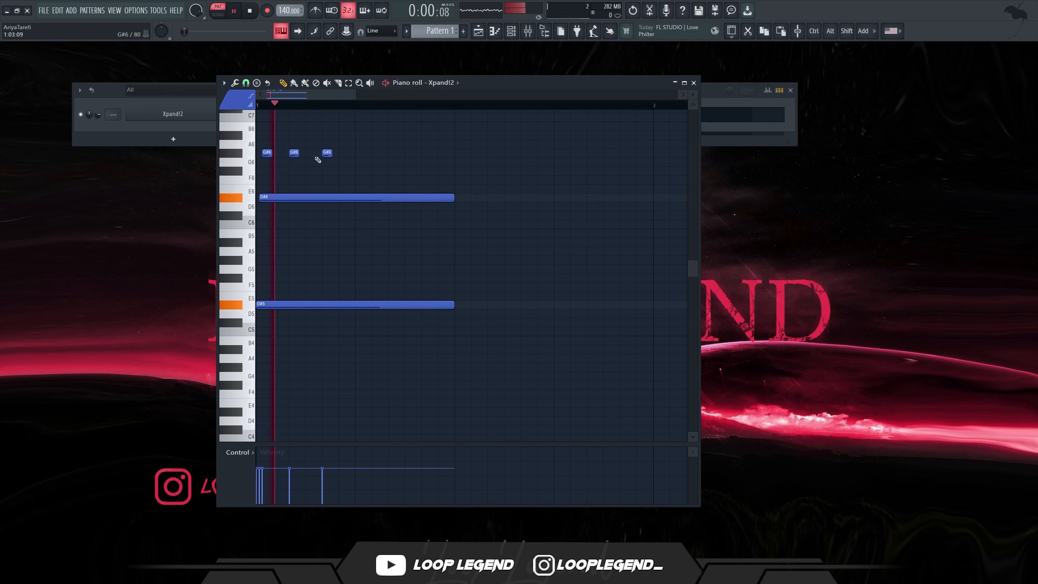
{"action": "key", "text": "space"}
{"action": "right_click", "coordinate": [295, 153]}
Step: Transpose the last two short G#6 notes down to F#6, auditioning the pitches along the way
{"action": "left_click_drag", "start_coordinate": [344, 140], "coordinate": [303, 175]}
{"action": "key", "text": "shift+Down"}
{"action": "key", "text": "shift+Down"}
{"action": "key", "text": "shift+Down"}
{"action": "key", "text": "shift+Down"}
{"action": "key", "text": "shift+Down"}
{"action": "key", "text": "shift+Down"}
{"action": "key", "text": "shift+Up"}
{"action": "key", "text": "space"}
{"action": "key", "text": "space"}
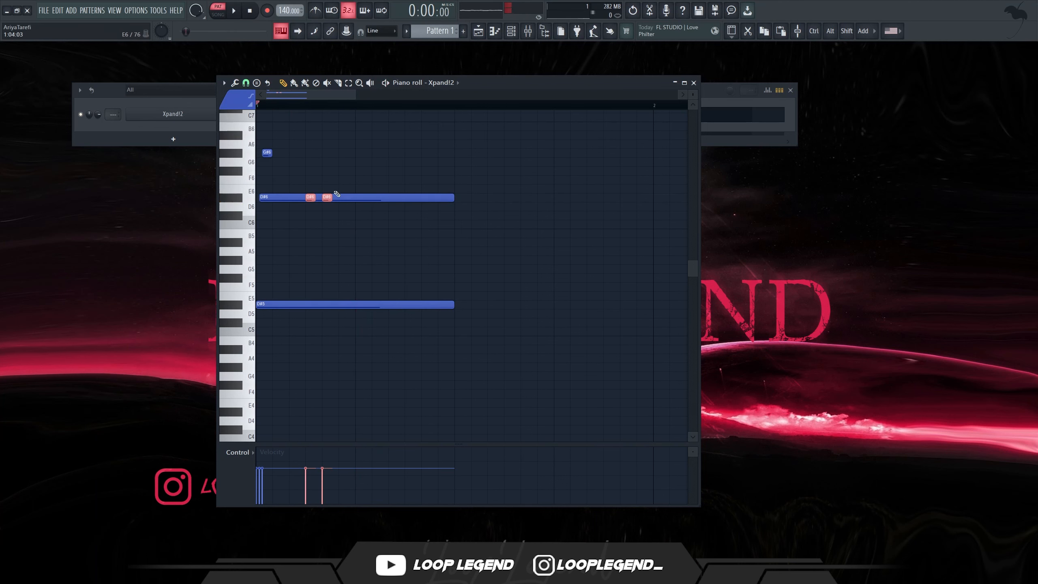
{"action": "key", "text": "shift+Up"}
{"action": "key", "text": "space"}
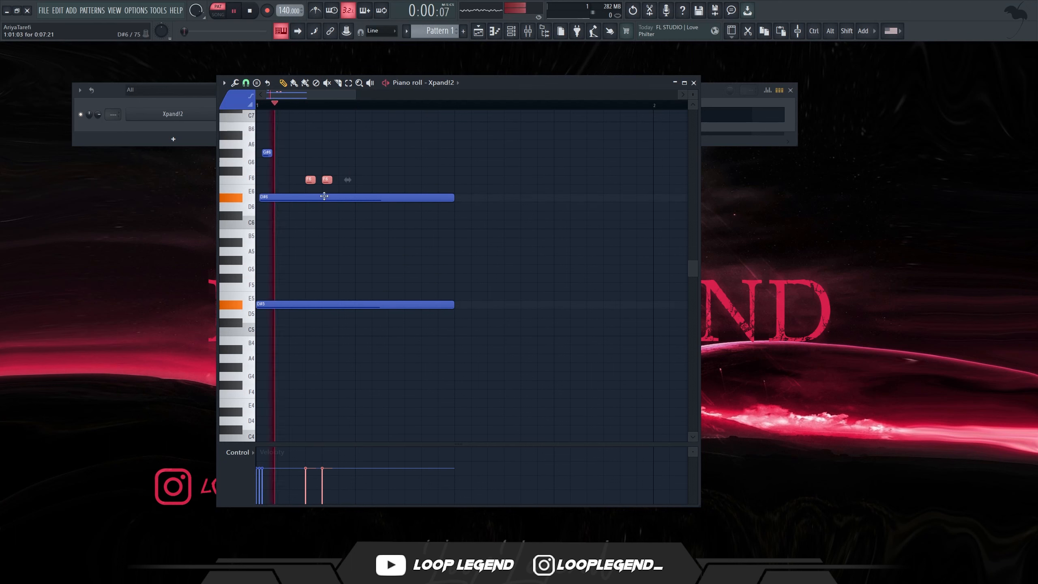
{"action": "key", "text": "space"}
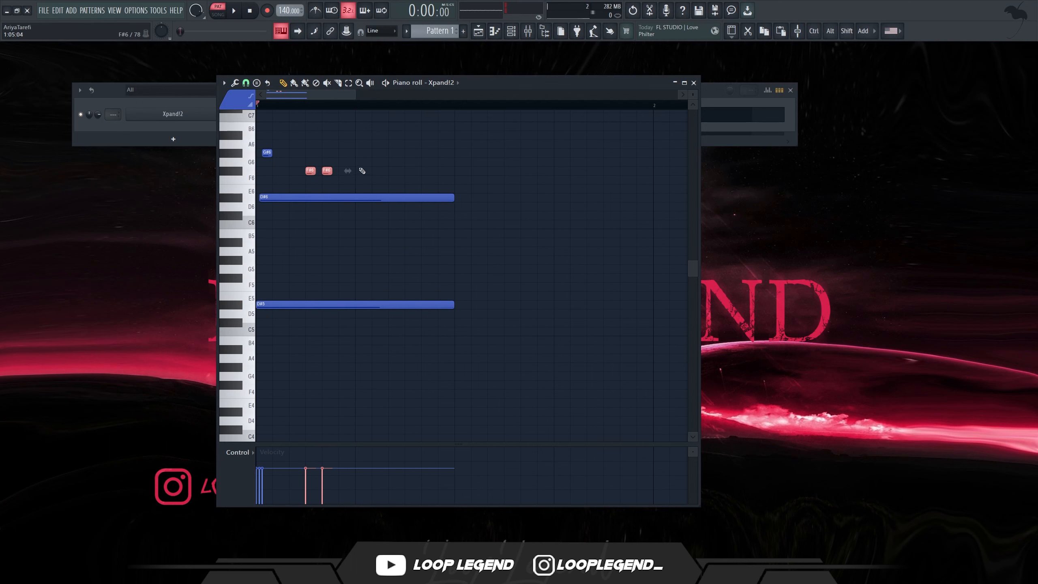
Step: Extend the melody with another short F#6 note followed by three short F6 notes, and play it back
{"action": "key", "text": "space"}
{"action": "left_click", "coordinate": [376, 180]}
{"action": "left_click", "coordinate": [409, 180]}
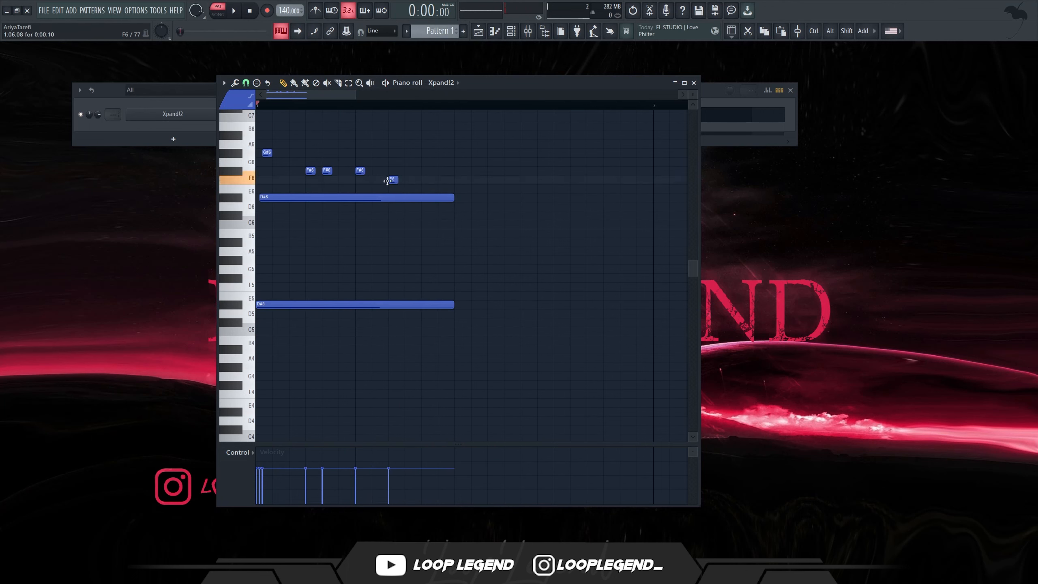
{"action": "left_click", "coordinate": [425, 180]}
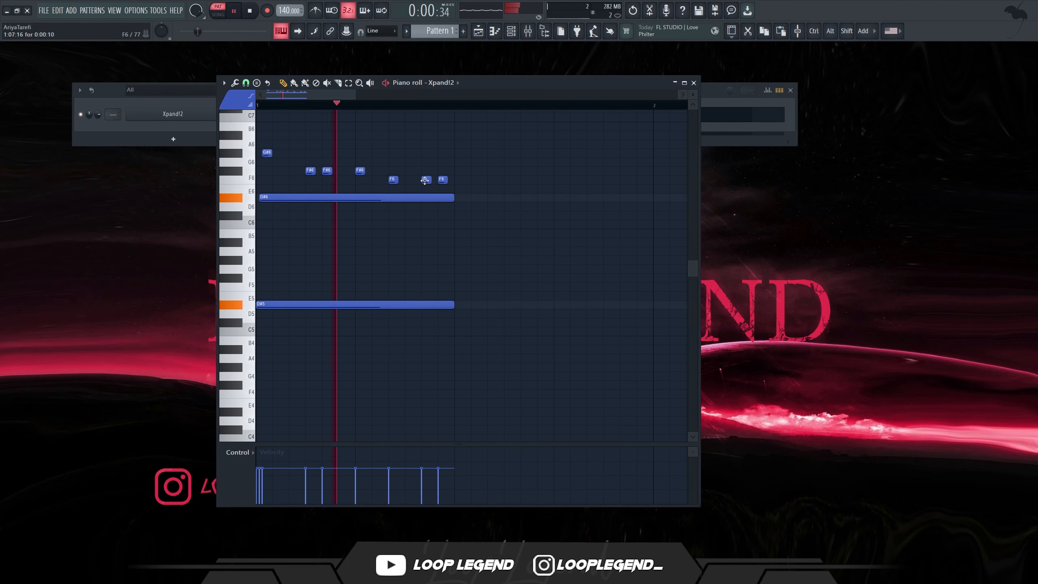
{"action": "key", "text": "space"}
Step: Rework the F6 rhythm with one note right after the last F#6 and fewer notes toward the phrase end
{"action": "scroll", "coordinate": [399, 202], "scroll_direction": "up", "scroll_amount": 3}
{"action": "right_click", "coordinate": [391, 233]}
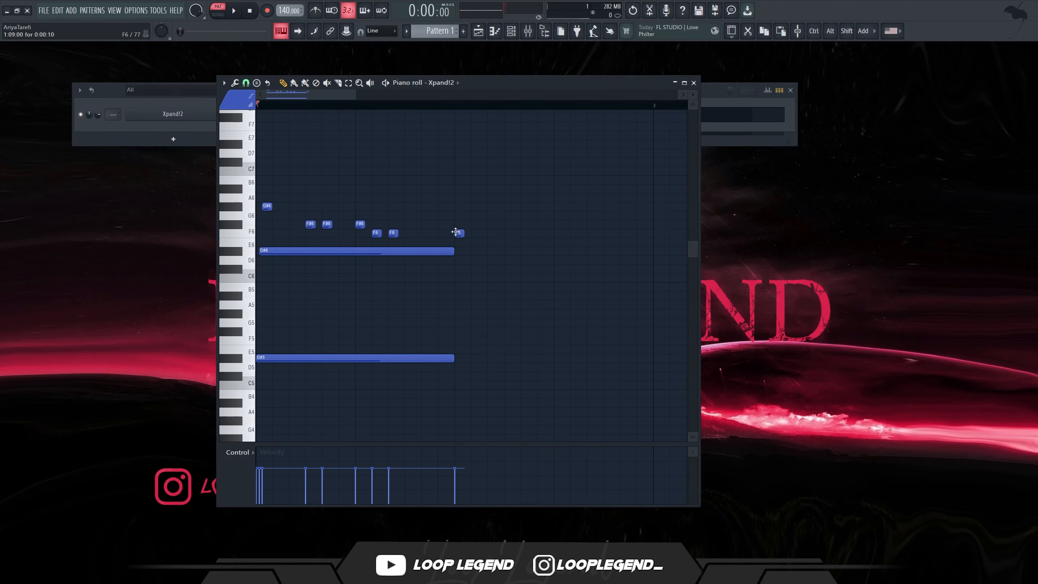
{"action": "right_click", "coordinate": [456, 233]}
{"action": "key", "text": "space"}
{"action": "left_click", "coordinate": [429, 234]}
{"action": "key", "text": "space"}
{"action": "scroll", "coordinate": [354, 253], "scroll_direction": "up", "scroll_amount": 3}
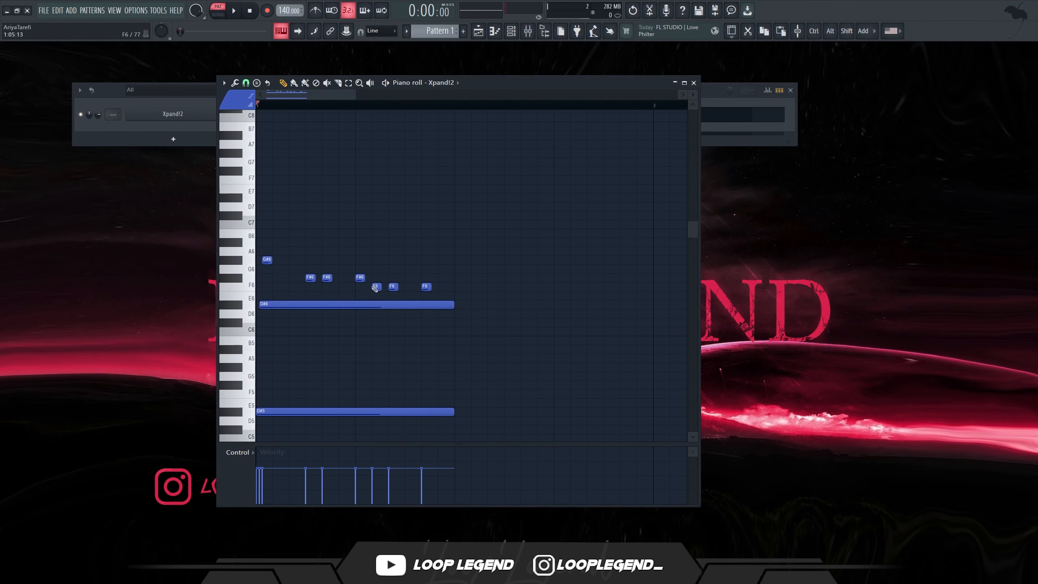
Step: Delete the trailing F6 notes, keeping only the one directly after the last F#6, and audition the phrase
{"action": "key", "text": "space"}
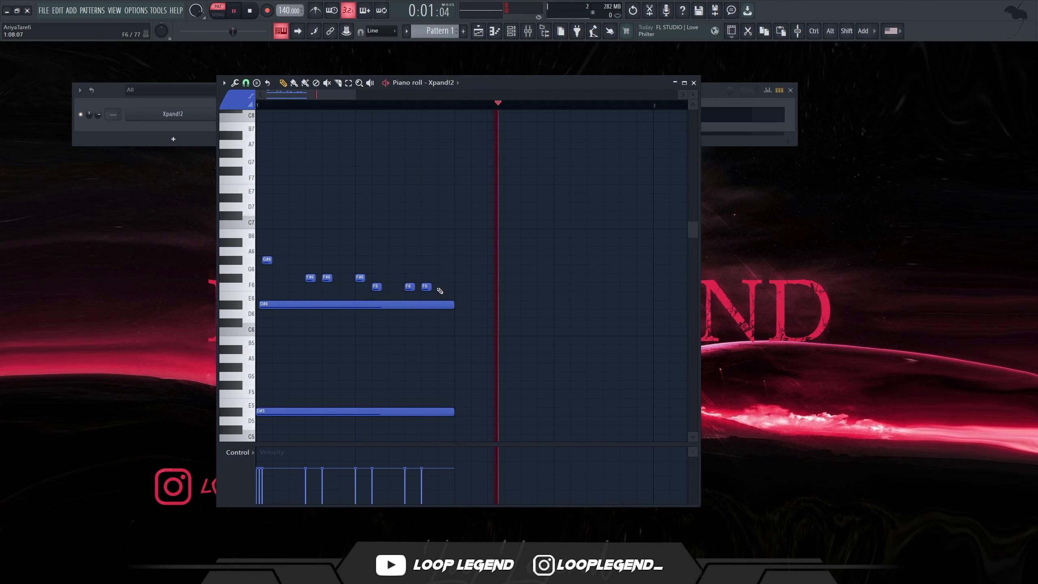
{"action": "key", "text": "space"}
{"action": "right_click", "coordinate": [425, 287]}
{"action": "key", "text": "space"}
{"action": "key", "text": "space"}
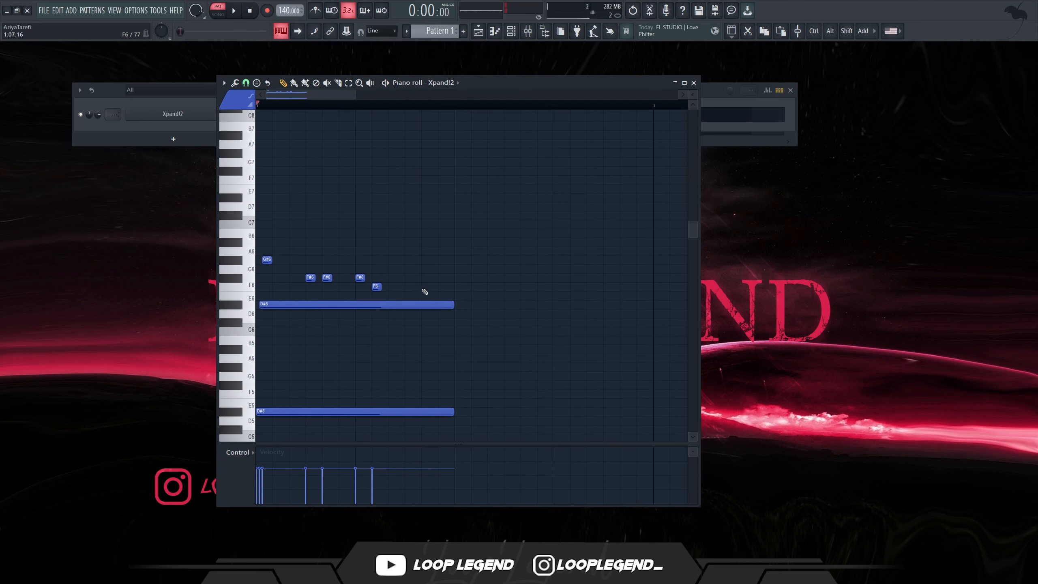
Step: Add two consecutive short F6 notes just before the end of the two-beat phrase
{"action": "key", "text": "space"}
{"action": "left_click", "coordinate": [443, 287]}
{"action": "left_click", "coordinate": [458, 286]}
{"action": "key", "text": "space"}
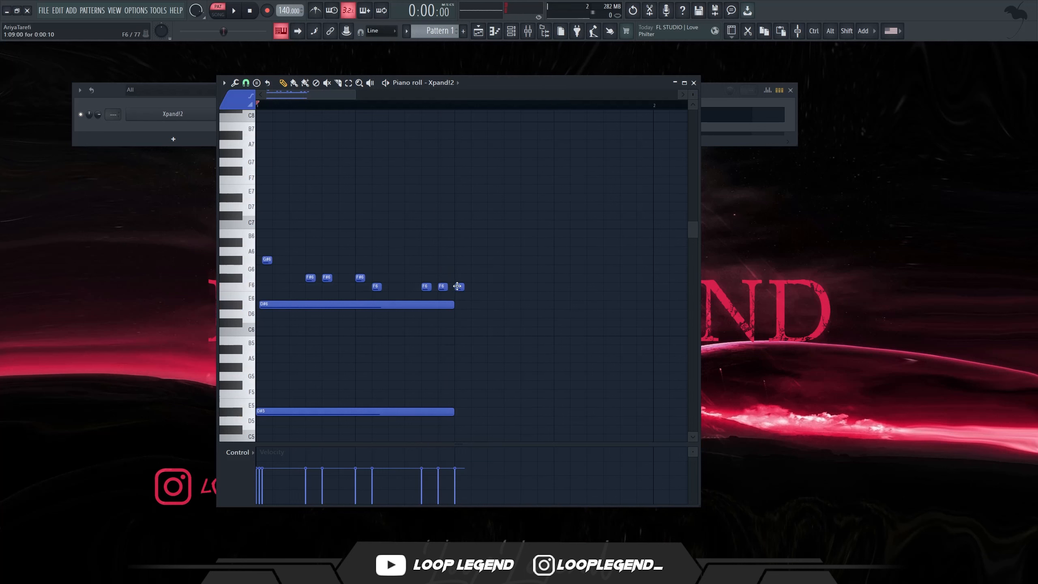
Step: Transpose the whole phrase up two semitones and play it back
{"action": "key", "text": "Up"}
{"action": "key", "text": "Up"}
{"action": "key", "text": "space"}
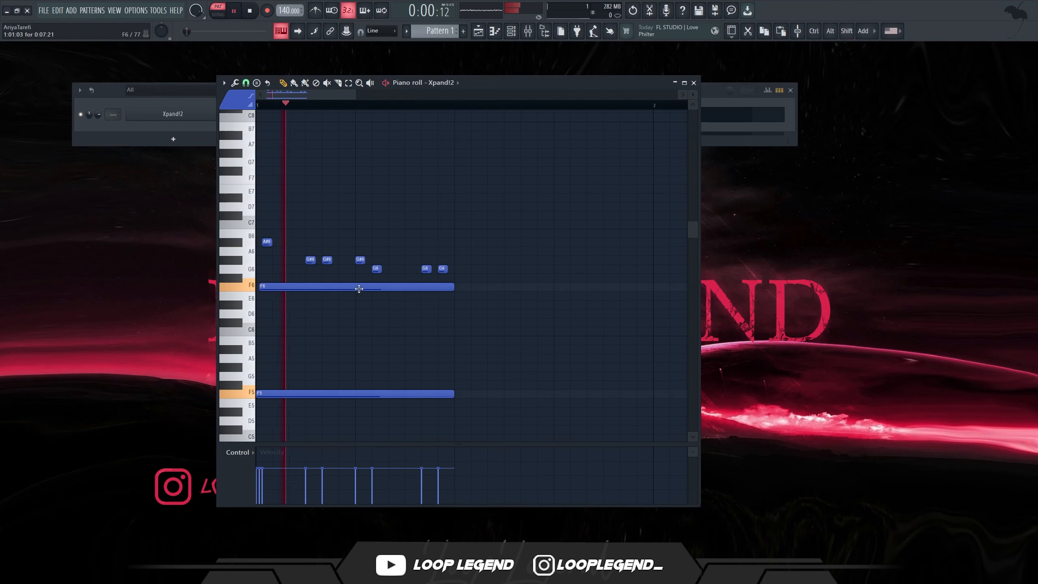
{"action": "scroll", "coordinate": [405, 320], "scroll_direction": "up", "scroll_amount": 1}
{"action": "key", "text": "space"}
Step: Duplicate the phrase directly after itself to fill the bar and audition the result
{"action": "scroll", "coordinate": [425, 330], "scroll_direction": "down", "scroll_amount": 2}
{"action": "scroll", "coordinate": [425, 330], "scroll_direction": "down", "scroll_amount": 2}
{"action": "key", "text": "ctrl+b"}
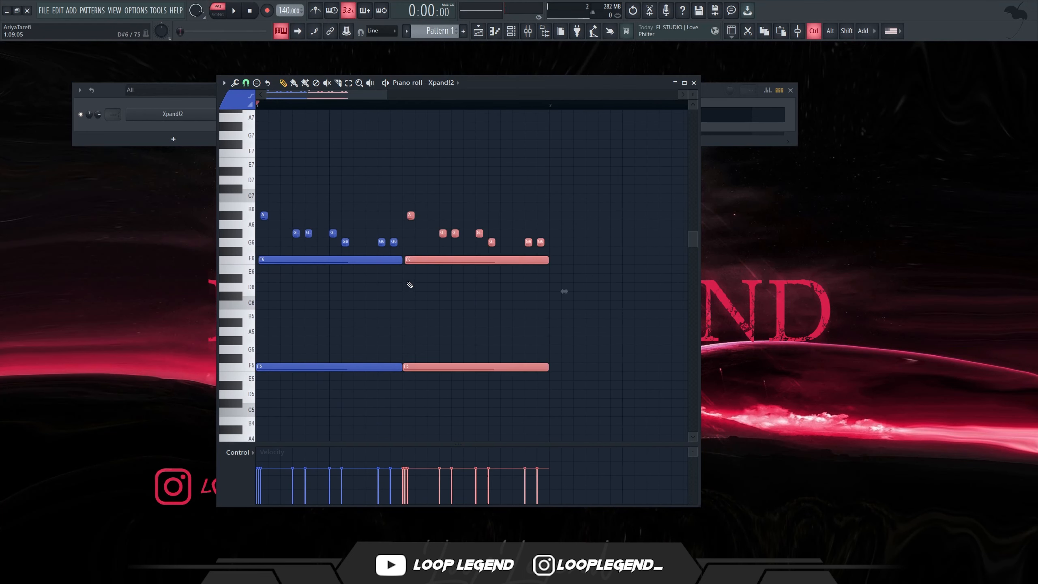
{"action": "key", "text": "space"}
{"action": "key", "text": "space"}
Step: Replace the second half's opening A#6 with two short C7 notes placed slightly later
{"action": "left_click_drag", "start_coordinate": [418, 237], "coordinate": [413, 212]}
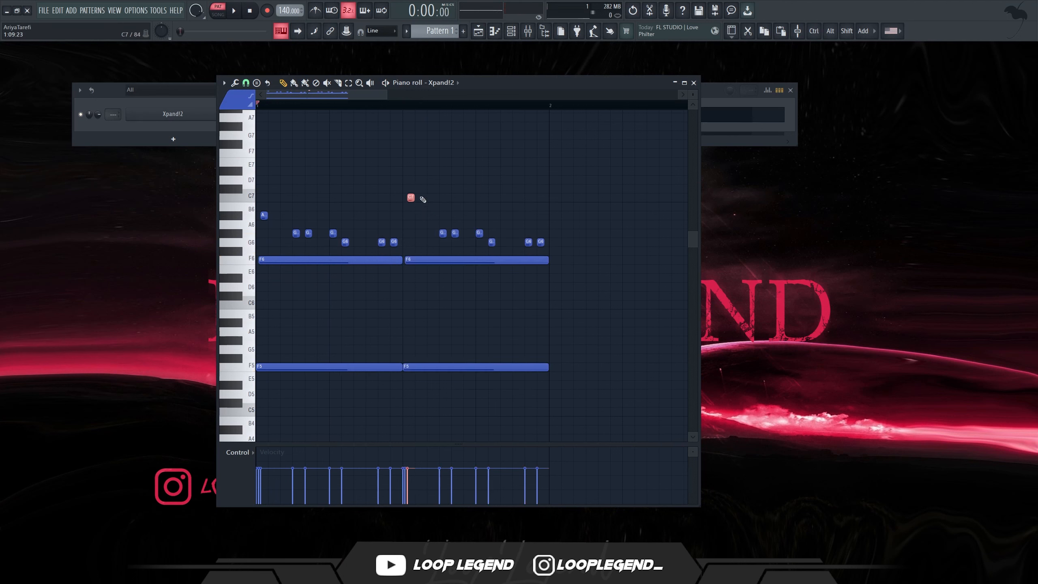
{"action": "key", "text": "space"}
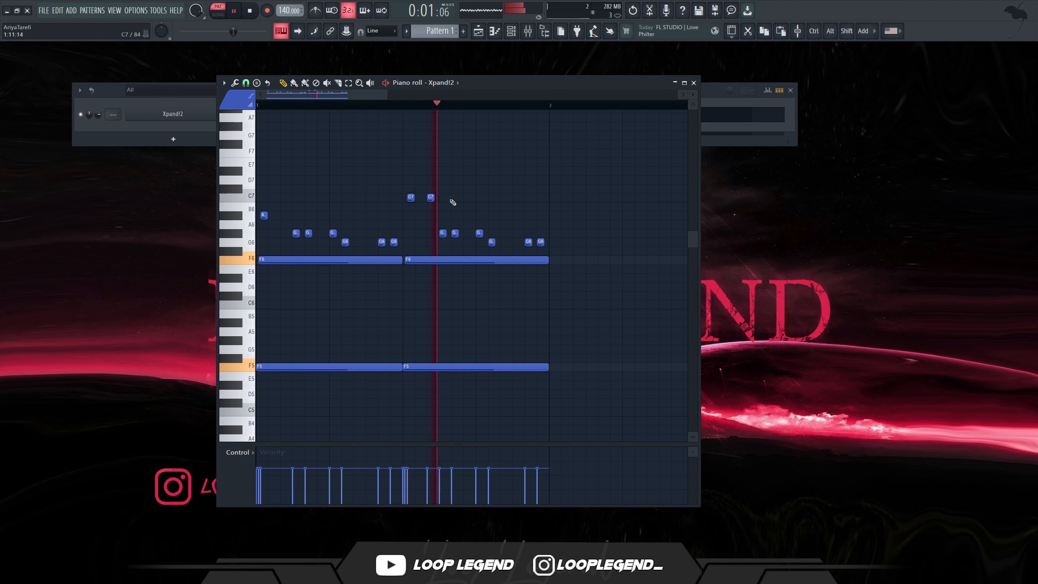
{"action": "key", "text": "space"}
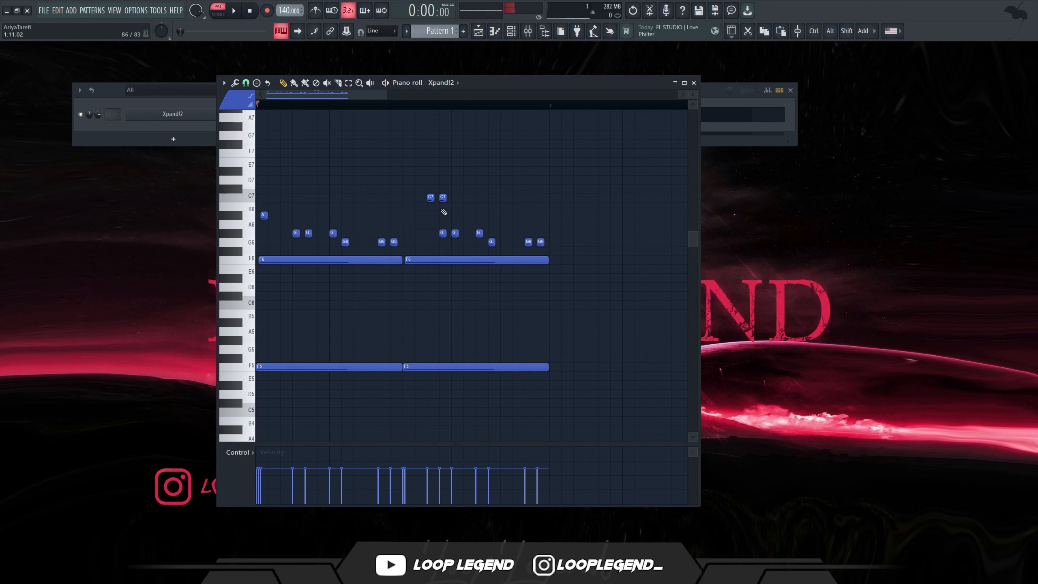
Step: Delete the second half's first G#6 note and both C7 notes while playing the pattern
{"action": "key", "text": "space"}
{"action": "right_click", "coordinate": [442, 233]}
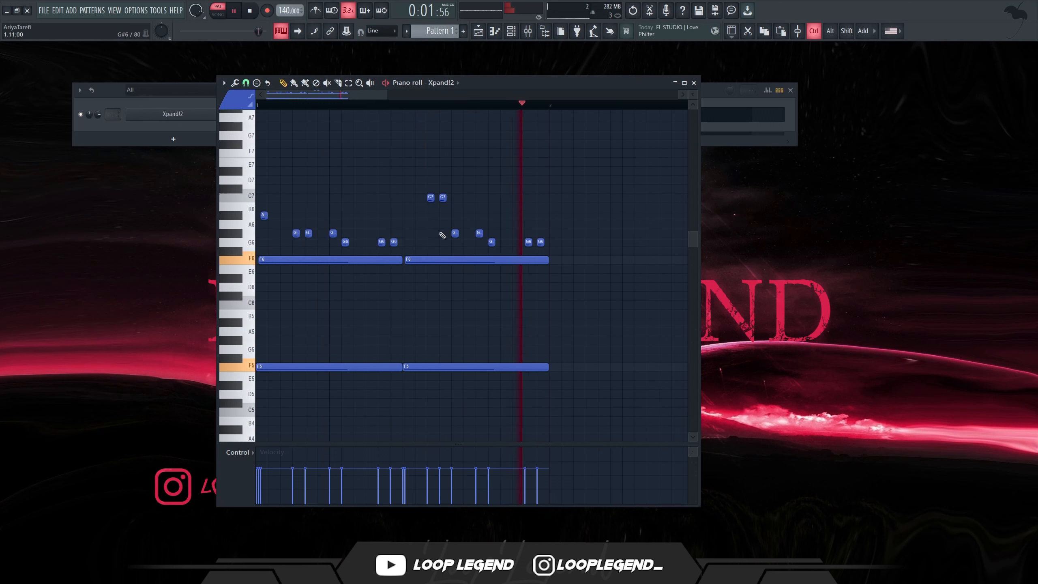
{"action": "key", "text": "space"}
{"action": "scroll", "coordinate": [431, 204], "scroll_direction": "up", "scroll_amount": 2}
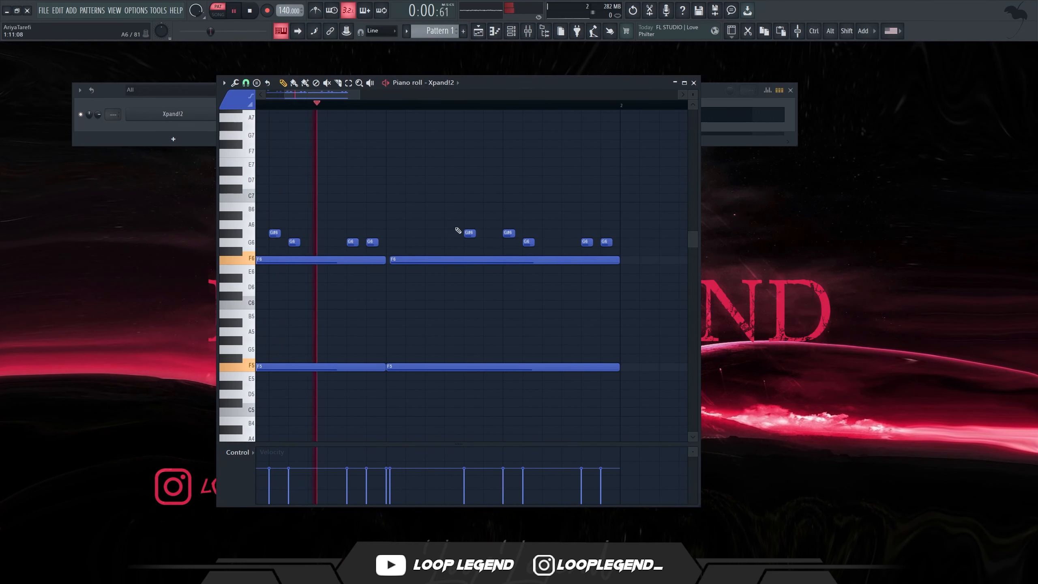
Step: Turn on the metronome and lower mixer Insert 125 to -10.9 dB during playback
{"action": "key", "text": "space"}
{"action": "scroll", "coordinate": [431, 211], "scroll_direction": "down", "scroll_amount": 2}
{"action": "key", "text": "space"}
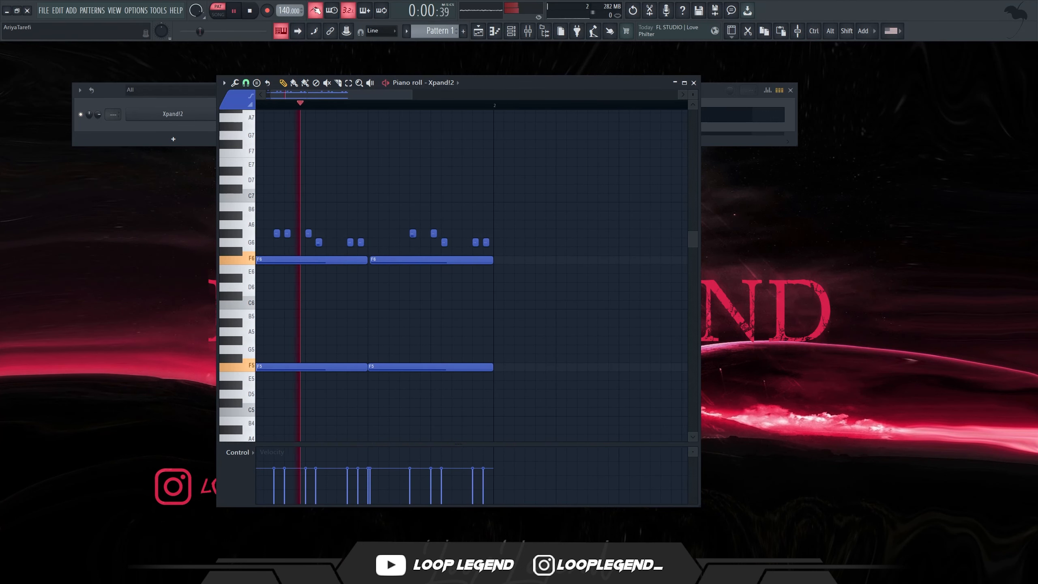
{"action": "key", "text": "F9"}
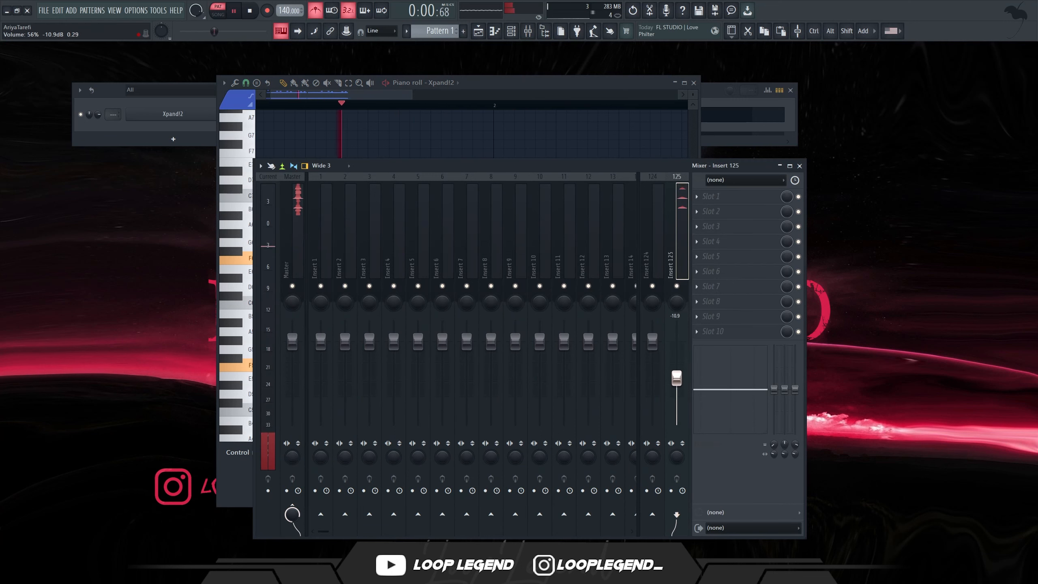
{"action": "key", "text": "space"}
{"action": "key", "text": "F9"}
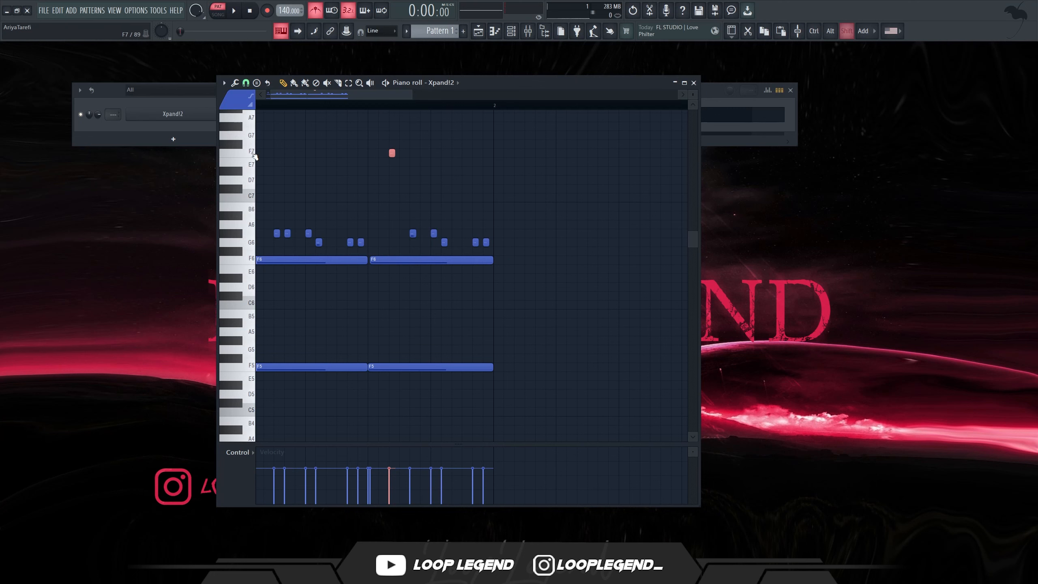
Step: Add a short C7 note in the second half with an A#6 note one grid cell before it
{"action": "key", "text": "space"}
{"action": "scroll", "coordinate": [394, 190], "scroll_direction": "up", "scroll_amount": 2}
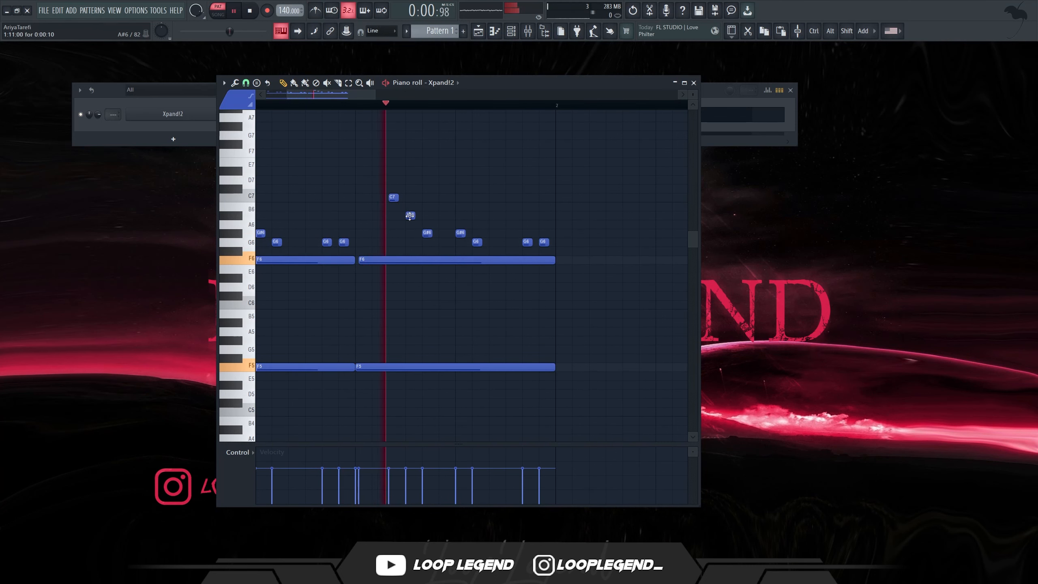
{"action": "left_click", "coordinate": [377, 215]}
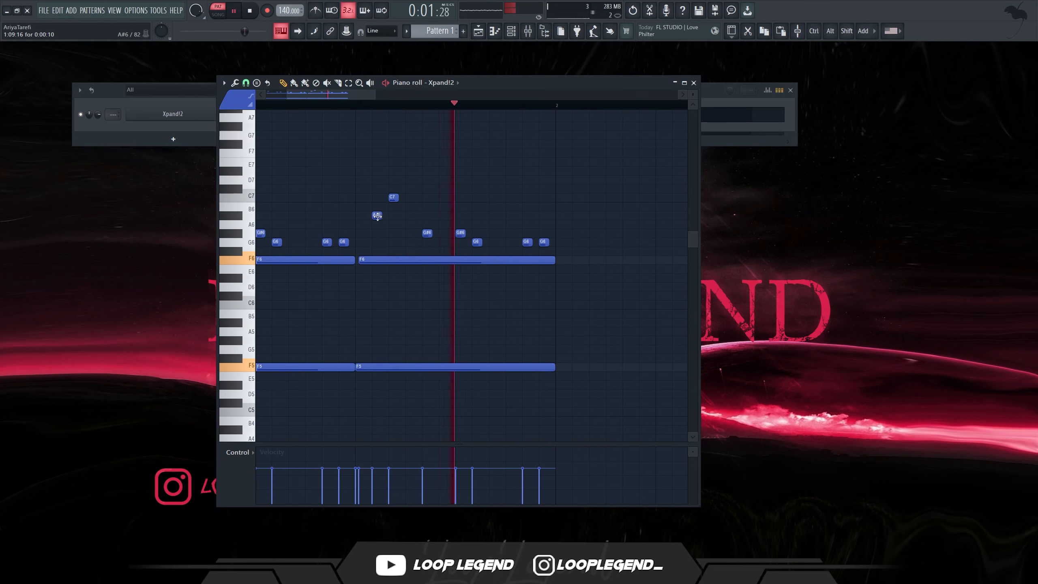
Step: Shorten the A#6 note so it leads straight into C7, and add a short G#6 note ahead of it
{"action": "scroll", "coordinate": [378, 215], "scroll_direction": "up", "scroll_amount": 2}
{"action": "left_click_drag", "start_coordinate": [400, 219], "coordinate": [410, 217]}
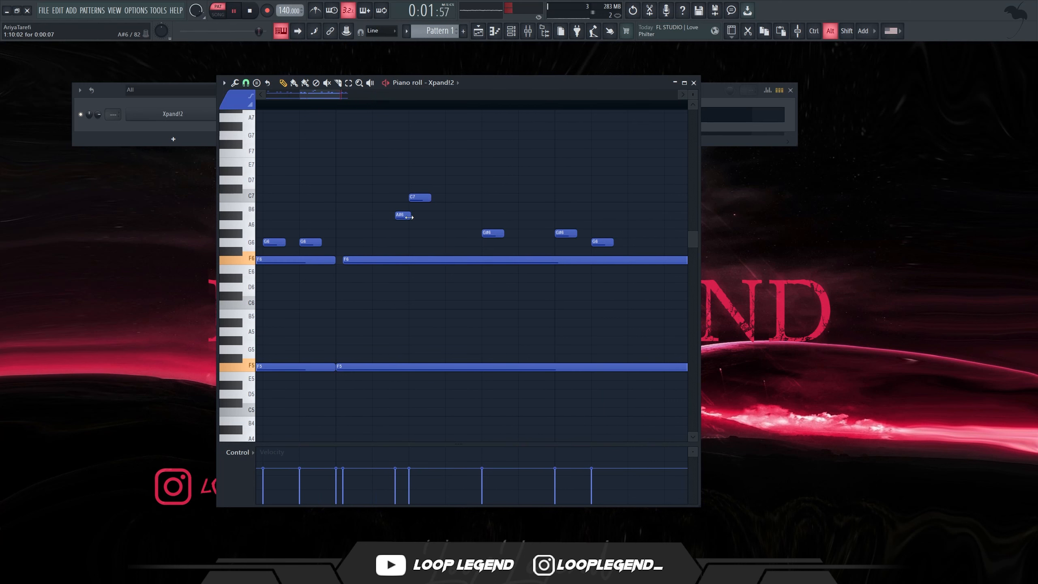
{"action": "left_click", "coordinate": [375, 234]}
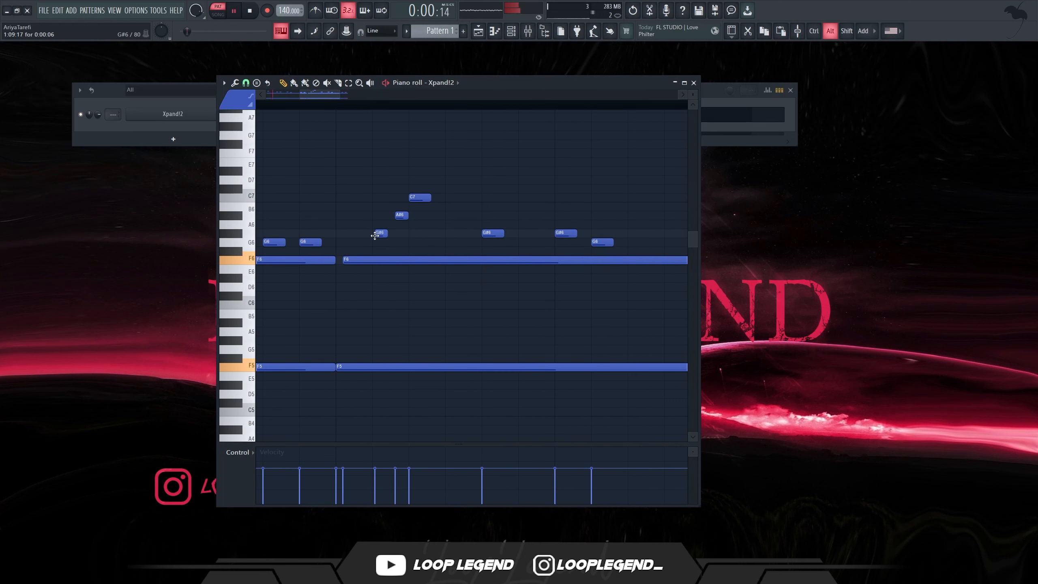
{"action": "key", "text": "alt"}
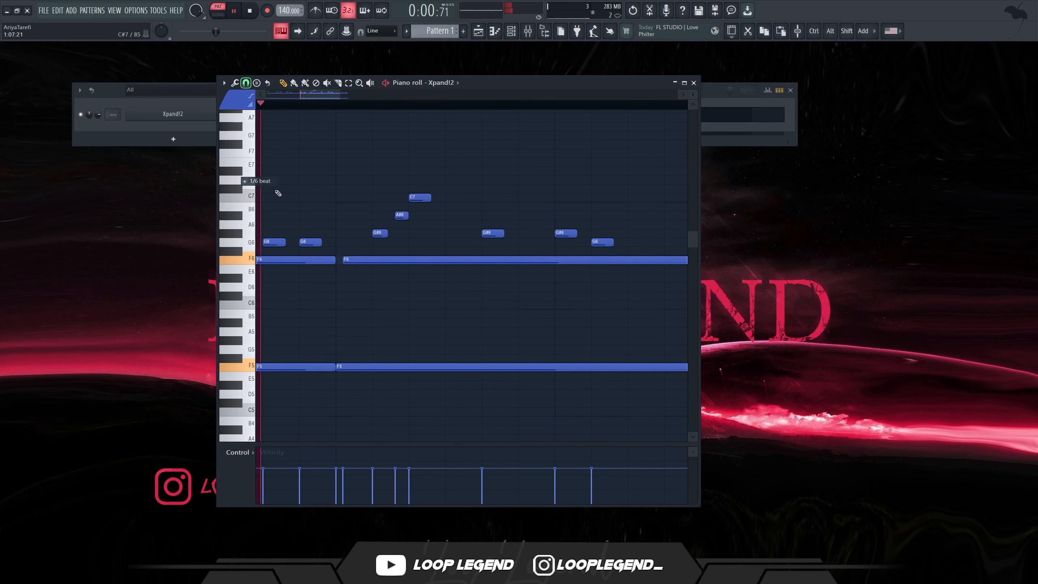
Step: Switch the piano roll's snap to a finer grid for positioning the rising notes
{"action": "scroll", "coordinate": [303, 186], "scroll_direction": "up", "scroll_amount": 2}
{"action": "left_click", "coordinate": [246, 83]}
{"action": "left_click", "coordinate": [265, 155]}
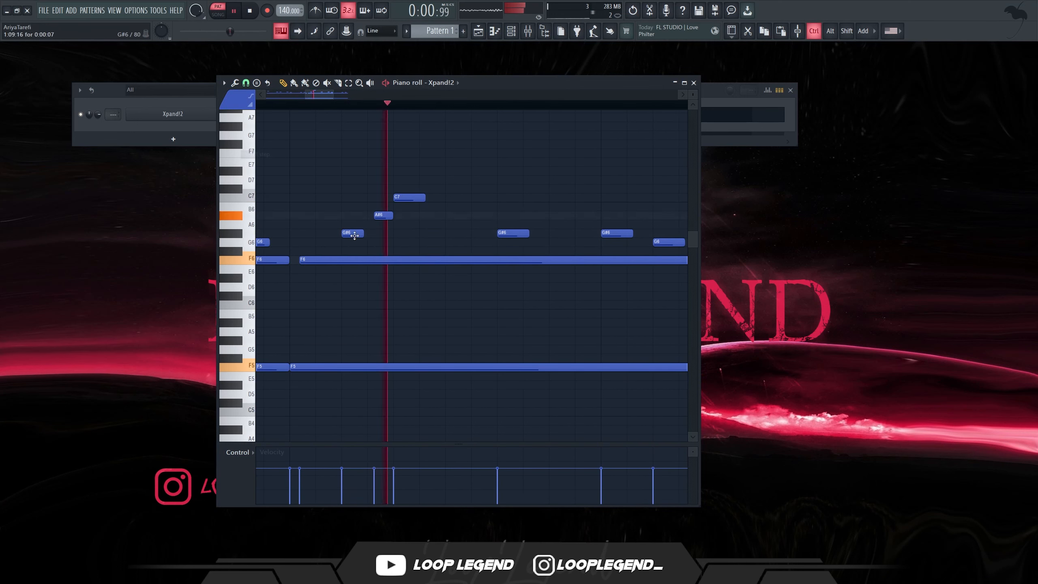
Step: Try moving the short A#6 note slightly earlier in the rising run, and undo the move
{"action": "key", "text": "alt"}
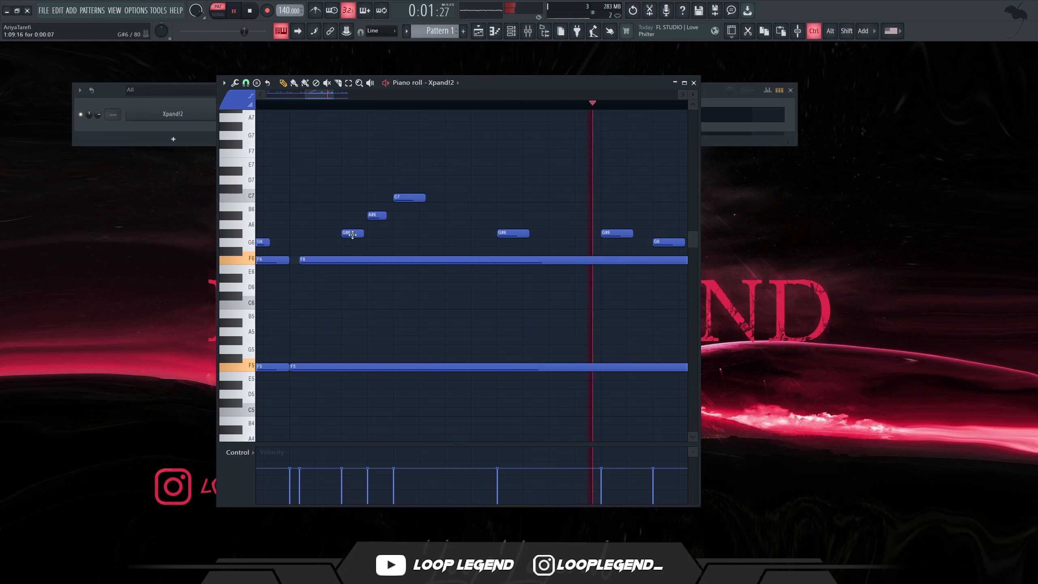
{"action": "left_click_drag", "start_coordinate": [355, 247], "coordinate": [367, 212]}
{"action": "key", "text": "ctrl+z"}
{"action": "key", "text": "ctrl+z"}
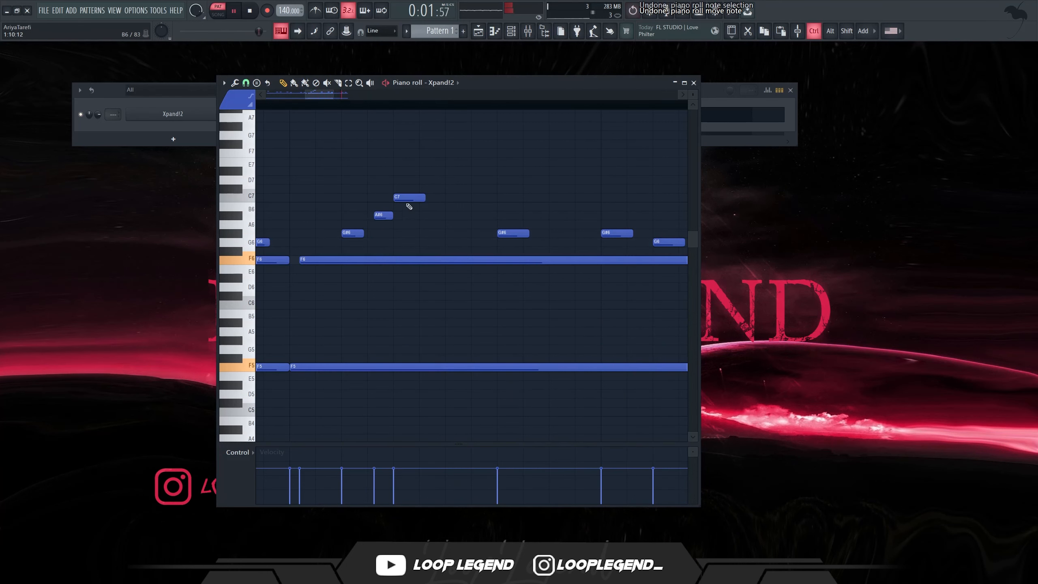
Step: Lengthen the C7 note at the top of the rising run slightly, to 0:00:11
{"action": "left_click_drag", "start_coordinate": [424, 197], "coordinate": [428, 198]}
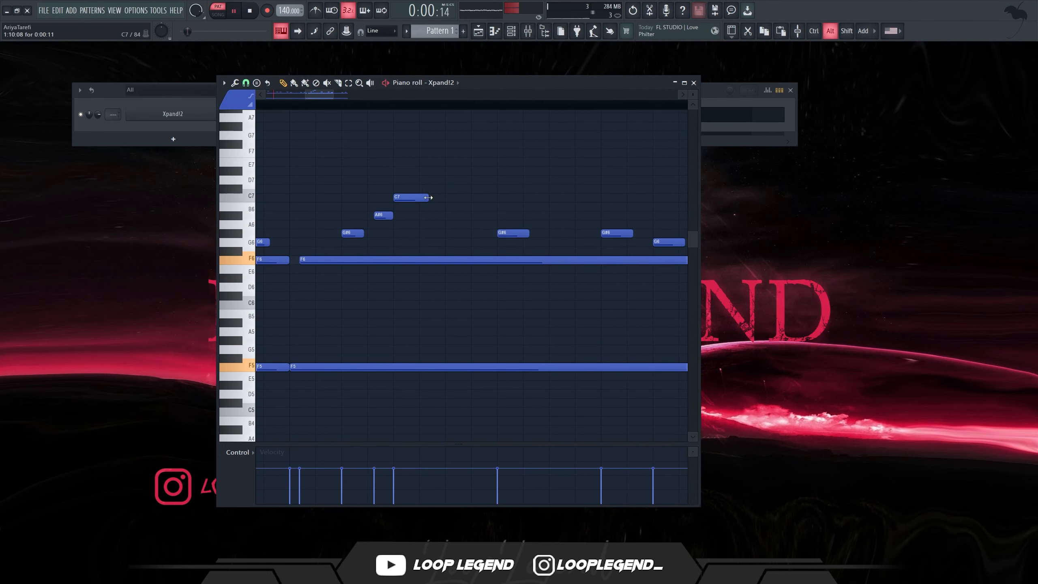
{"action": "scroll", "coordinate": [439, 222], "scroll_direction": "down", "scroll_amount": 5}
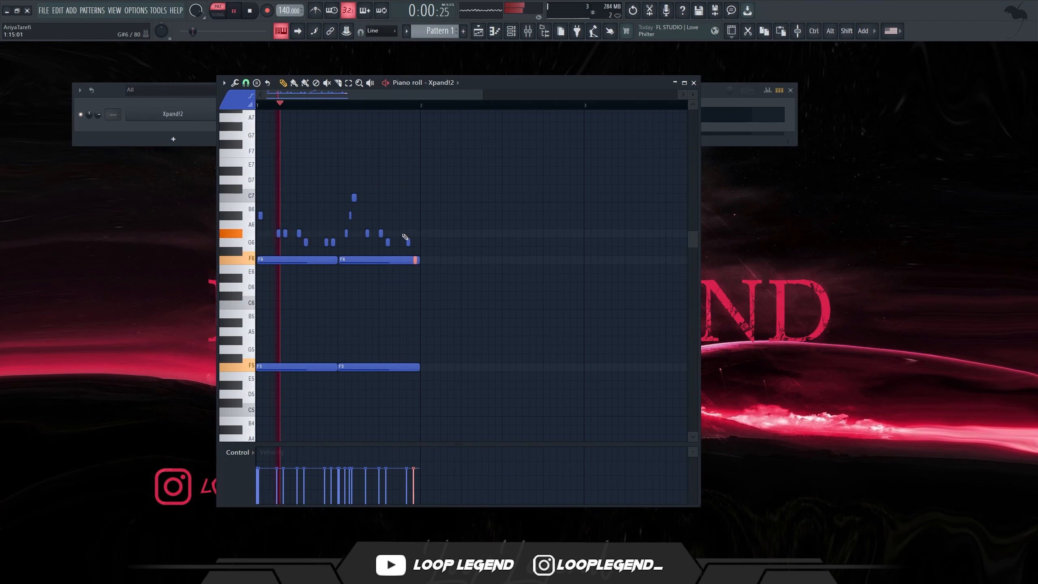
Step: Raise the last short note of the loop from F6 to G#6
{"action": "key", "text": "shift+Up"}
{"action": "key", "text": "shift+Up"}
{"action": "key", "text": "shift+Up"}
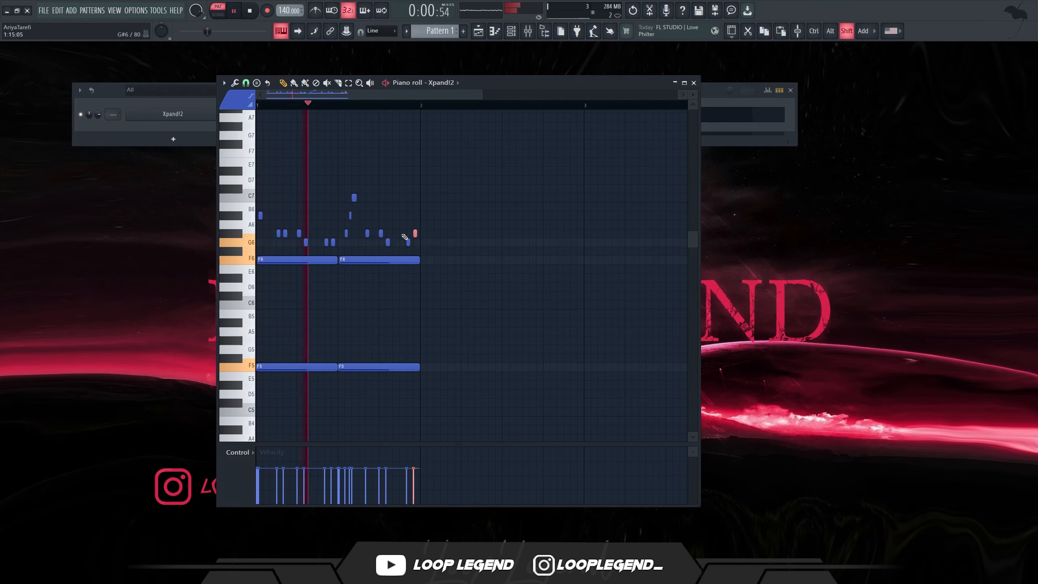
Step: Duplicate the complete one-bar loop, and duplicate the result again so it spans four bars
{"action": "key", "text": "ctrl+a"}
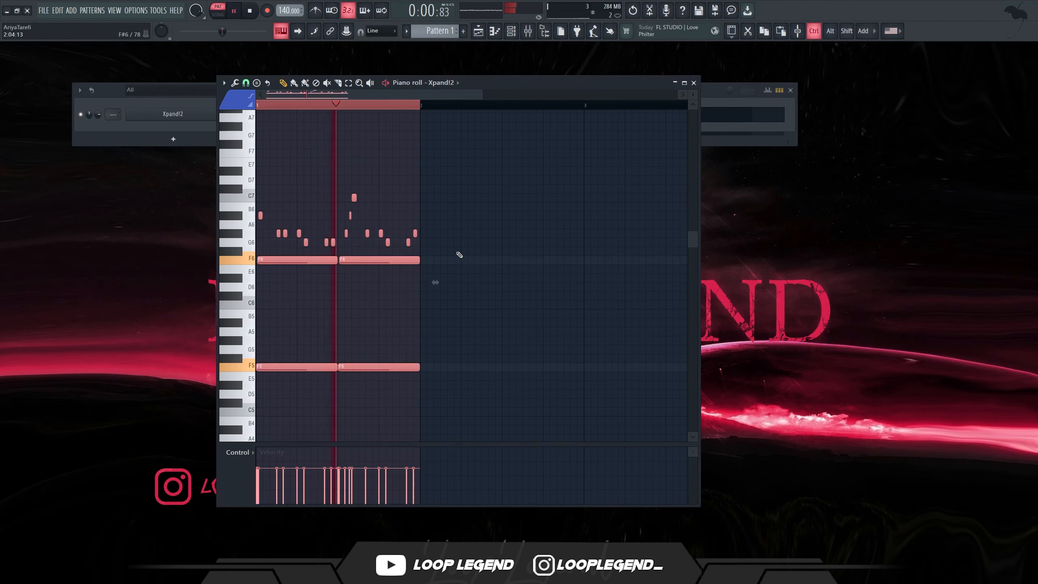
{"action": "key", "text": "ctrl+b"}
{"action": "scroll", "coordinate": [458, 255], "scroll_direction": "down", "scroll_amount": 2}
{"action": "key", "text": "ctrl+a"}
{"action": "key", "text": "ctrl+b"}
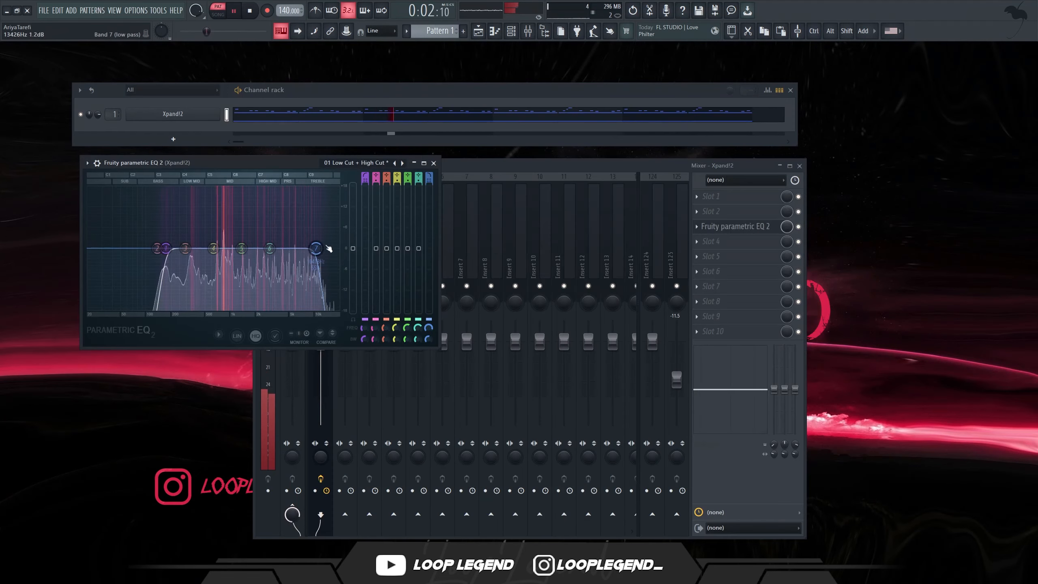
Step: Load the 012 Dark Pad preset from the Loop Legend Evolution Xpand Bank into Xpand!2 #2
{"action": "key", "text": "Escape"}
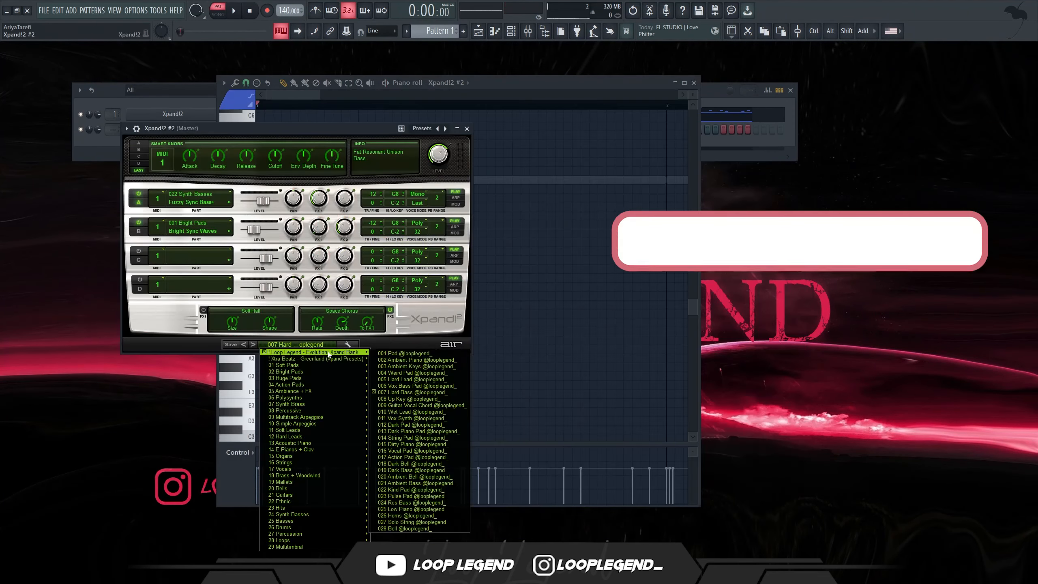
{"action": "left_click", "coordinate": [409, 425]}
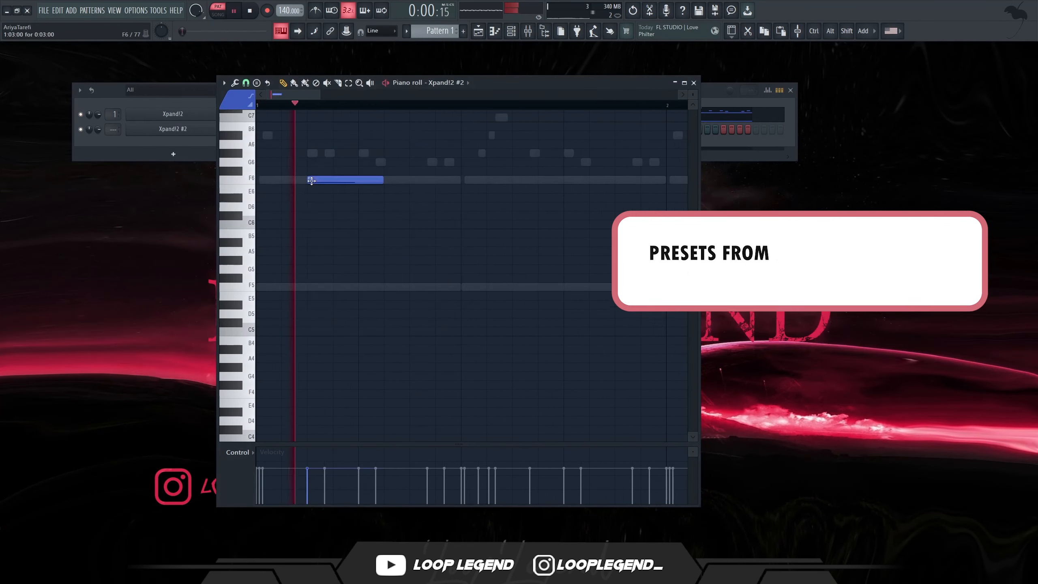
Step: Place short notes for Xpand!2 #2: F4 at 1:03, F6 with G#6 at 1:05, and G6 at 1:08
{"action": "left_click", "coordinate": [314, 290]}
{"action": "key", "text": "ctrl+Down"}
{"action": "key", "text": "space"}
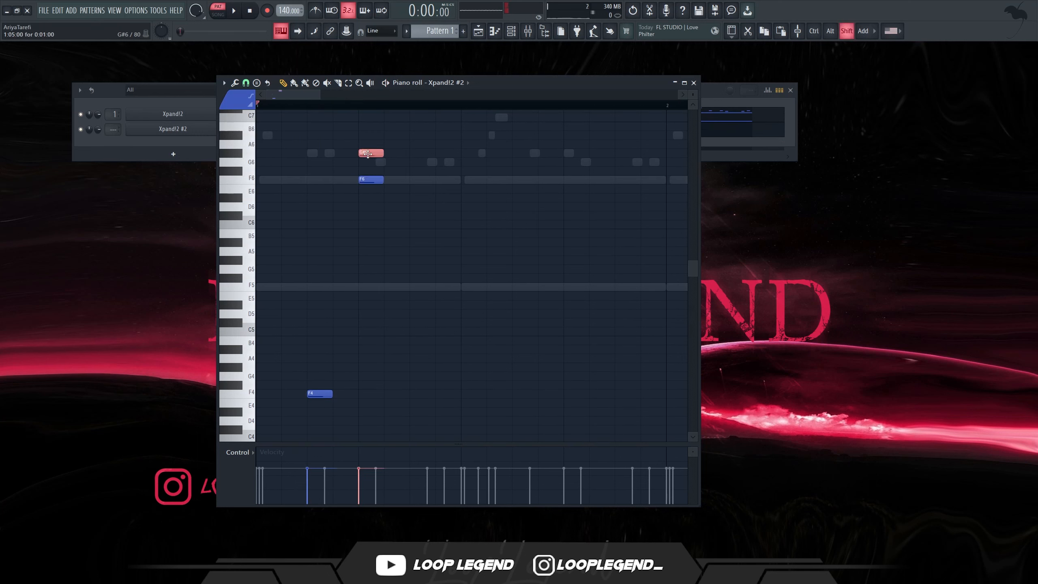
{"action": "left_click_drag", "start_coordinate": [457, 162], "coordinate": [448, 159]}
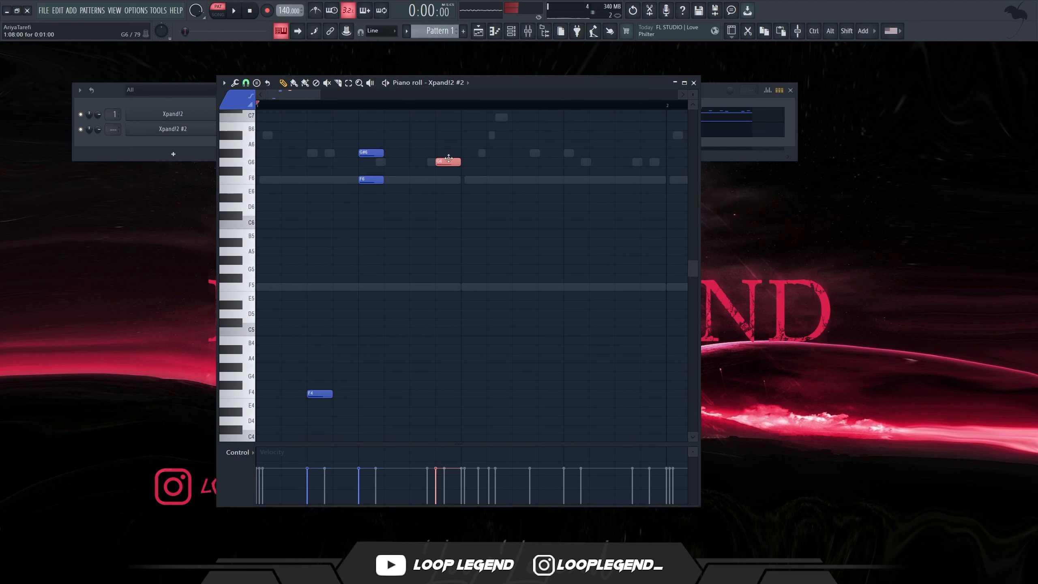
Step: Duplicate the half-bar phrase with its copy raised an octave, and repeat the resulting bar to fill two bars
{"action": "scroll", "coordinate": [403, 101], "scroll_direction": "down", "scroll_amount": 2}
{"action": "left_click_drag", "start_coordinate": [388, 108], "coordinate": [257, 106]}
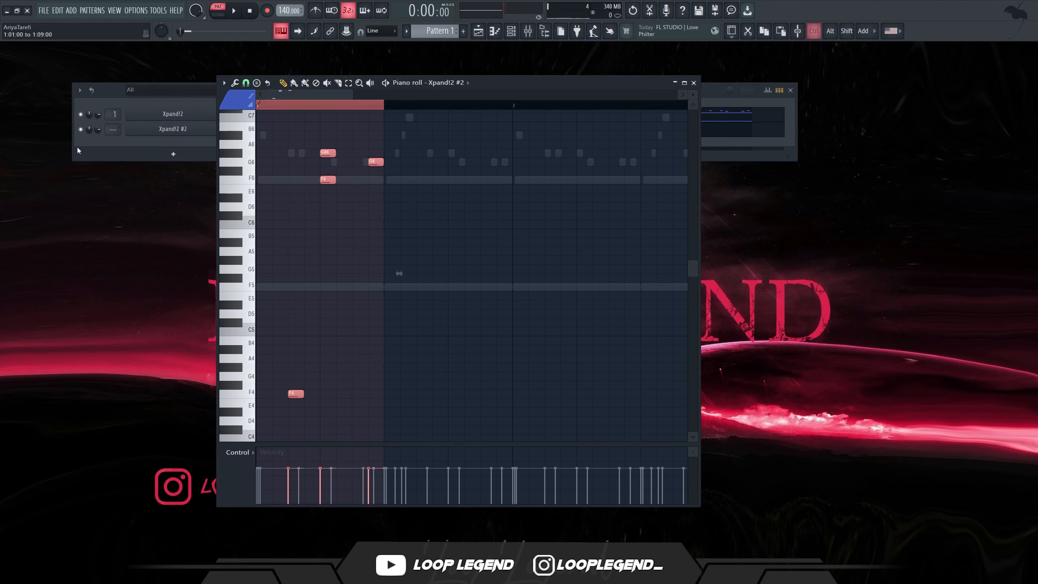
{"action": "key", "text": "ctrl+b"}
{"action": "key", "text": "ctrl+Up"}
{"action": "left_click_drag", "start_coordinate": [448, 202], "coordinate": [257, 105]}
{"action": "key", "text": "ctrl+Up"}
{"action": "key", "text": "space"}
{"action": "key", "text": "space"}
{"action": "key", "text": "ctrl+b"}
{"action": "key", "text": "Escape"}
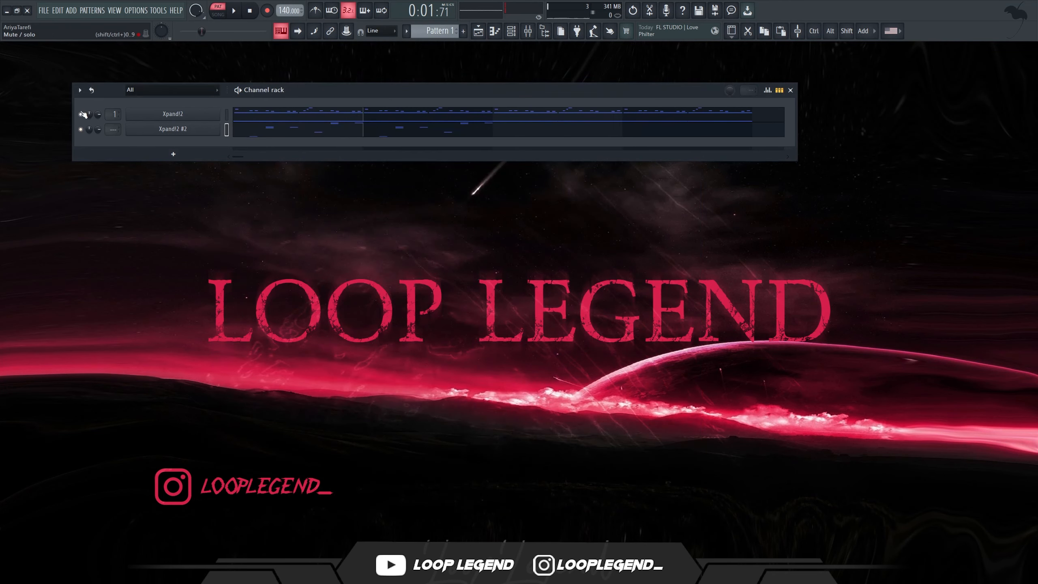
Step: Render Pattern 1 to an audio clip and place the clip on Track 3 of the Playlist
{"action": "key", "text": "ctrl+alt+c"}
{"action": "key", "text": "Return"}
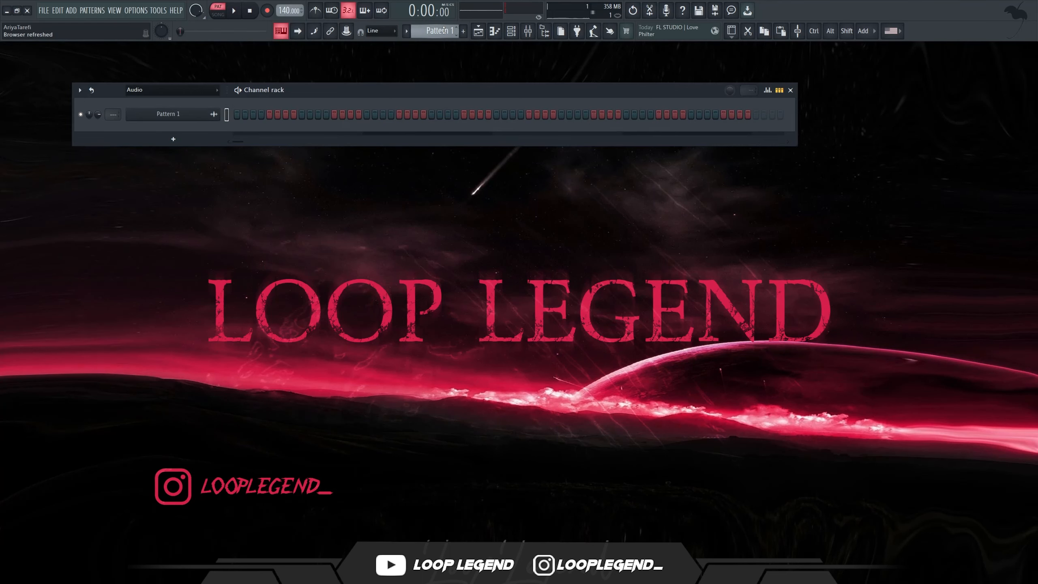
{"action": "left_click", "coordinate": [478, 31]}
{"action": "left_click", "coordinate": [192, 141]}
Step: Reverse the Pattern 1 audio clip through its sample settings
{"action": "double_click", "coordinate": [230, 147]}
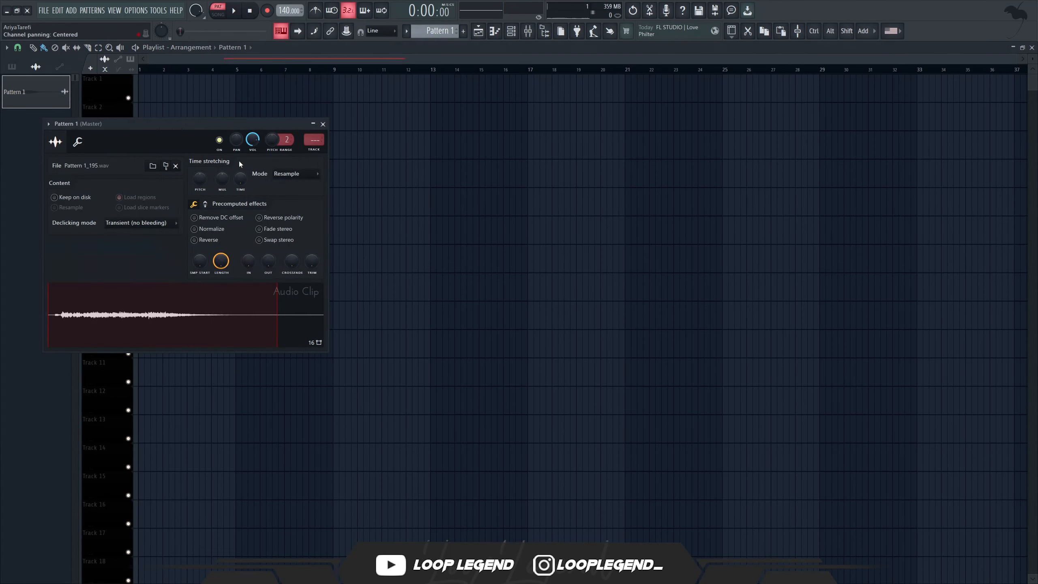
{"action": "left_click", "coordinate": [207, 241]}
{"action": "key", "text": "Escape"}
Step: Reposition the reversed clip on Track 3 so that it ends at bar 9
{"action": "left_click_drag", "start_coordinate": [242, 156], "coordinate": [191, 155]}
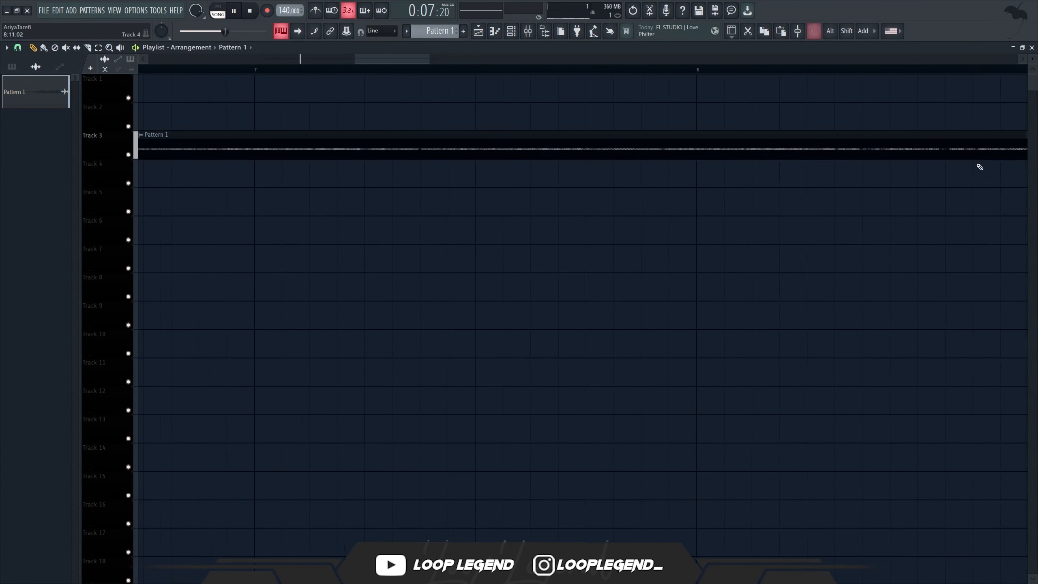
{"action": "scroll", "coordinate": [567, 197], "scroll_direction": "up", "scroll_amount": 2}
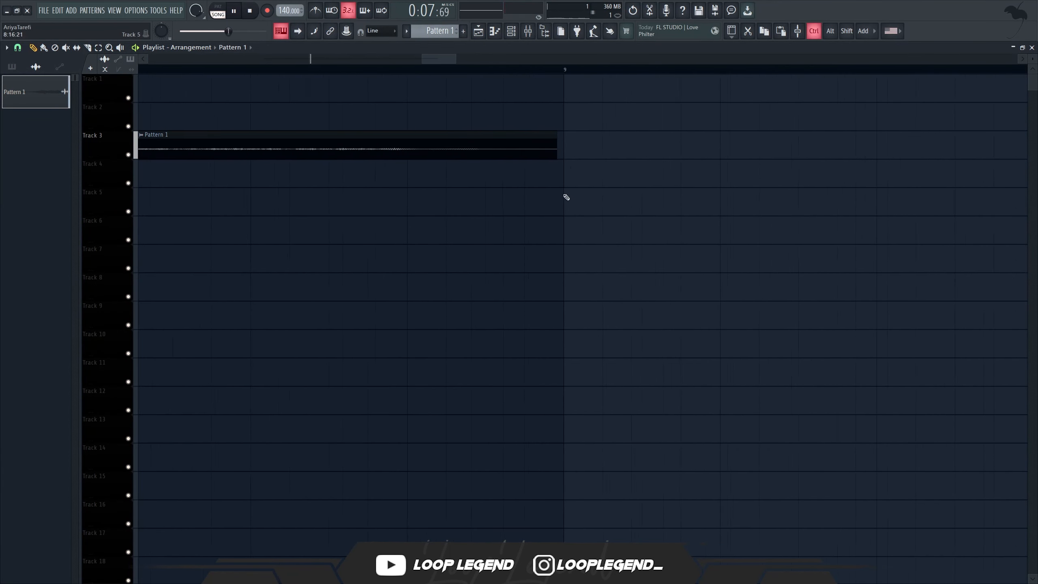
{"action": "scroll", "coordinate": [535, 148], "scroll_direction": "down", "scroll_amount": 3}
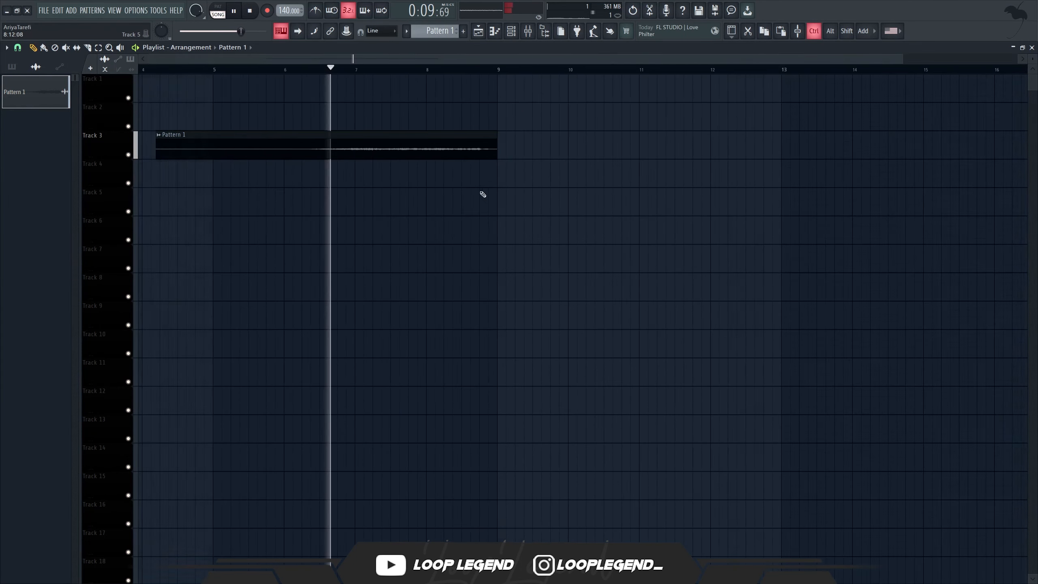
Step: Slice the reversed clip at bar 7, delete the part before the cut, and play the remaining section
{"action": "left_click", "coordinate": [394, 144], "text": "shift"}
{"action": "key", "text": "space"}
{"action": "left_click", "coordinate": [369, 146], "text": "ctrl"}
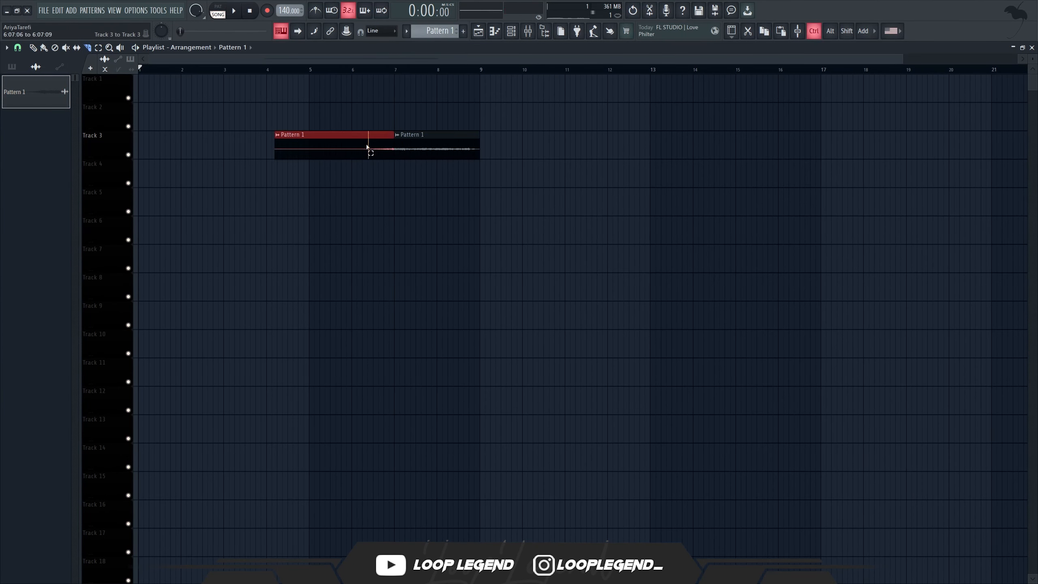
{"action": "key", "text": "Delete"}
{"action": "left_click", "coordinate": [396, 69]}
{"action": "key", "text": "space"}
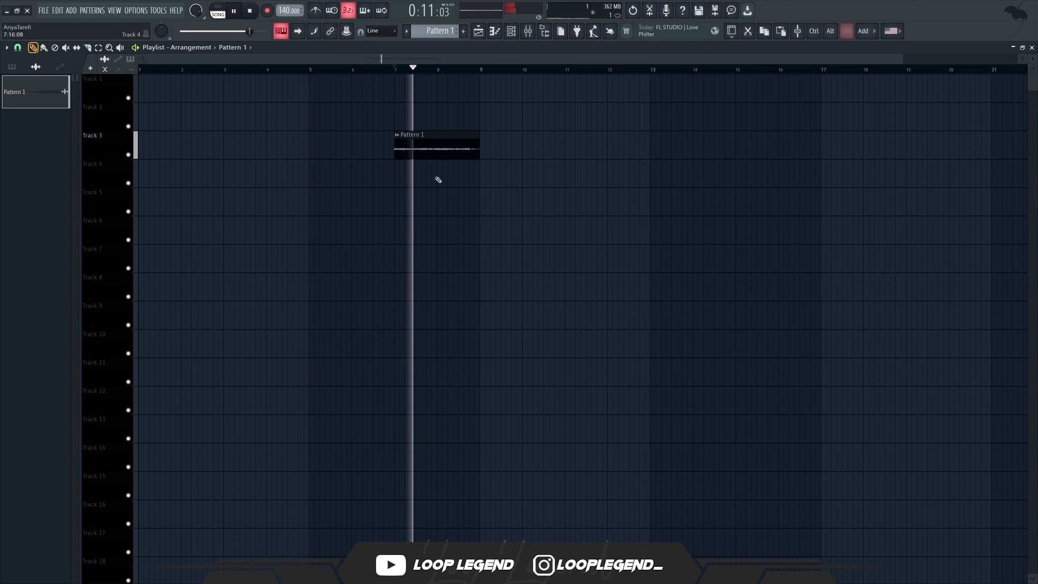
Step: Apply the 01 Low Cut + High Cut preset of Fruity parametric EQ 2 to the clip's mixer insert and raise its low cut
{"action": "double_click", "coordinate": [443, 144]}
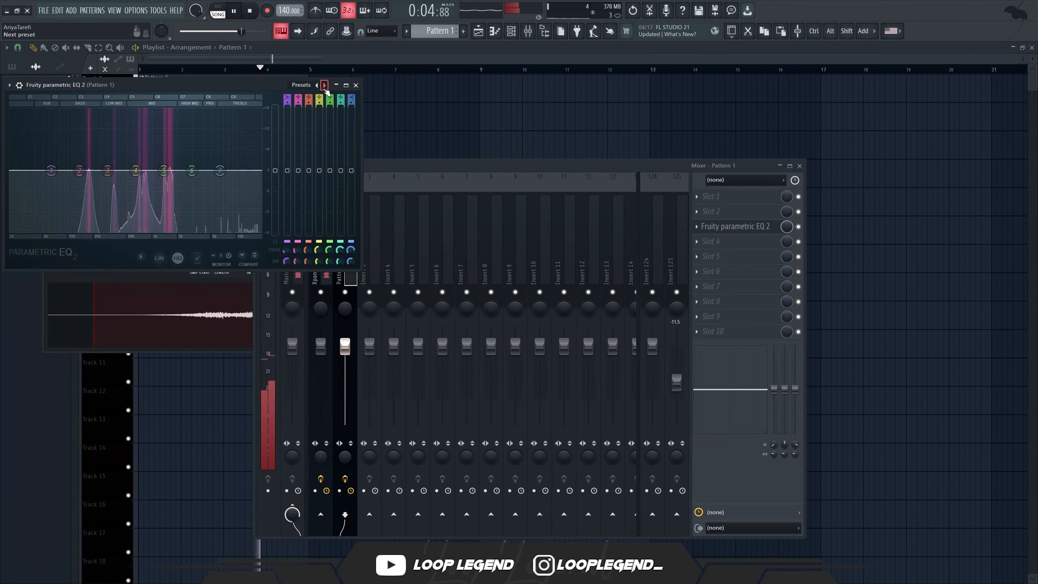
{"action": "left_click_drag", "start_coordinate": [40, 183], "coordinate": [104, 171]}
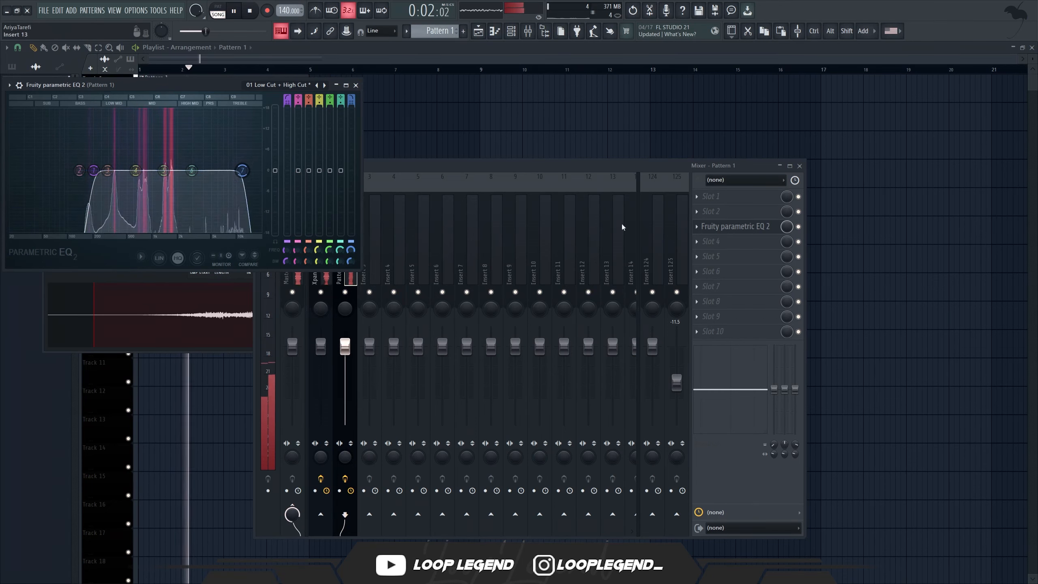
Step: Load ValhallaVintageVerb in Slot 5 with Mix 10.6 %, Predelay 1.42 ms and LowCut 470 Hz, and shorten its decay
{"action": "left_click", "coordinate": [744, 259]}
{"action": "left_click", "coordinate": [730, 137]}
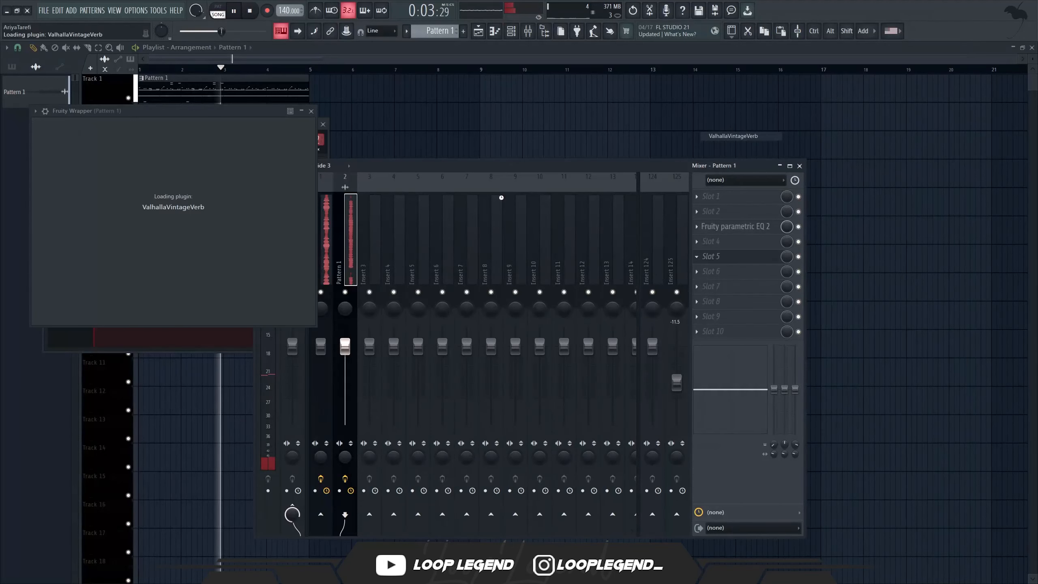
{"action": "left_click_drag", "start_coordinate": [64, 213], "coordinate": [65, 206]}
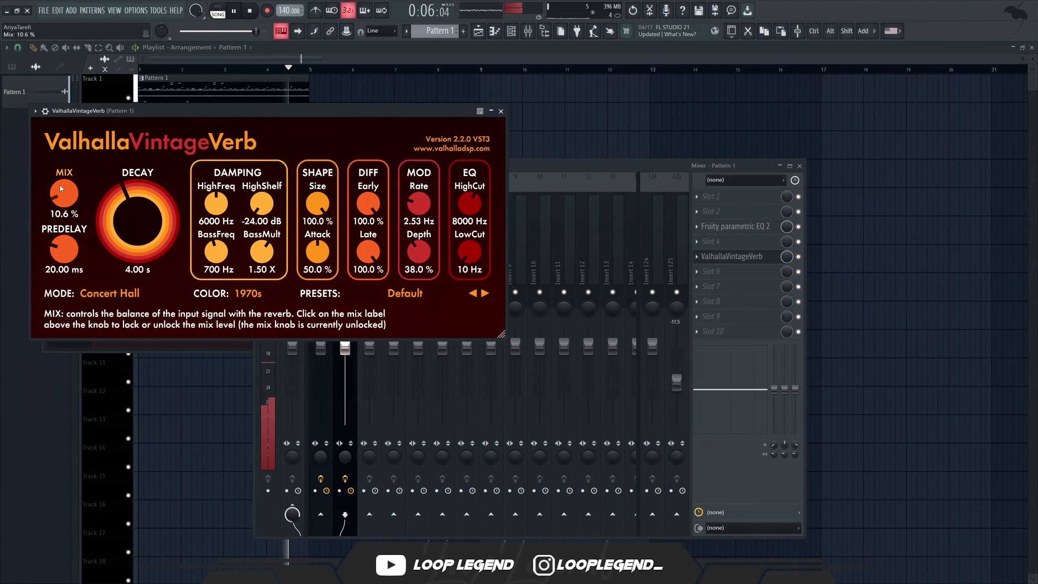
{"action": "left_click_drag", "start_coordinate": [64, 249], "coordinate": [64, 264]}
{"action": "left_click_drag", "start_coordinate": [474, 248], "coordinate": [474, 231]}
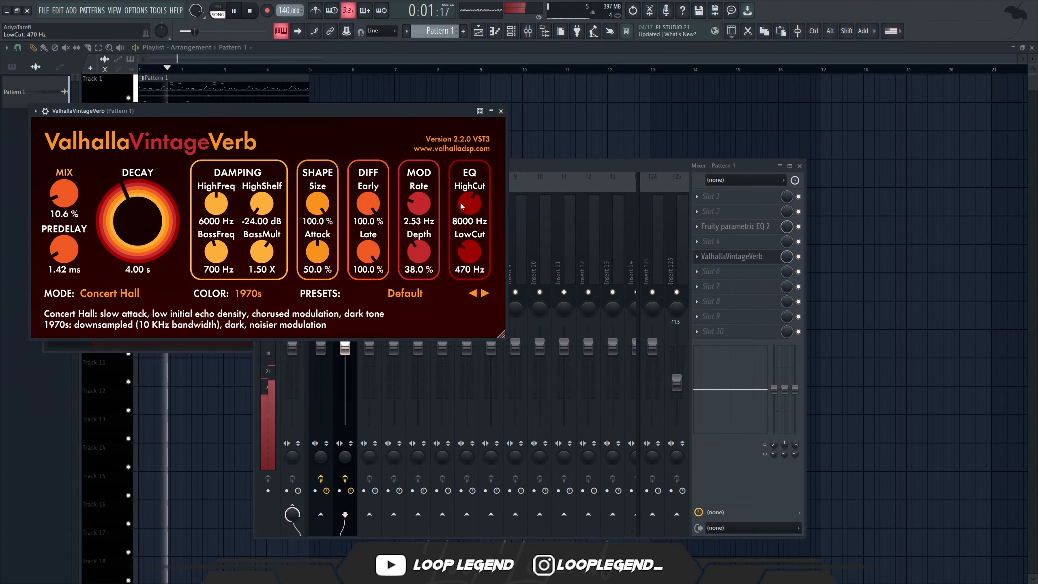
{"action": "left_click_drag", "start_coordinate": [138, 221], "coordinate": [138, 241]}
{"action": "key", "text": "Escape"}
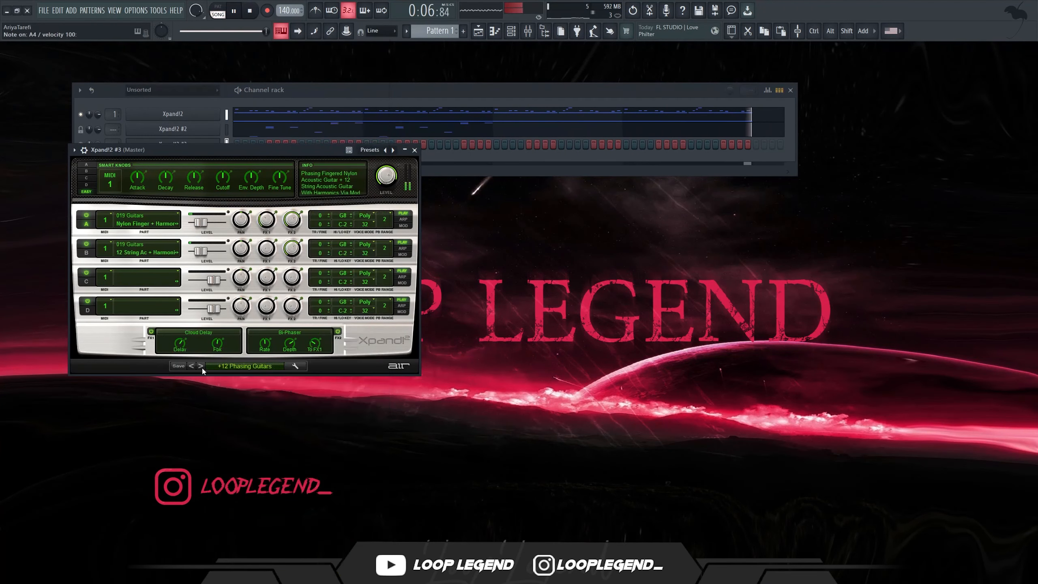
Step: Choose the +13 Harp Guitar preset for Xpand!2 #3 and open its piano roll
{"action": "left_click", "coordinate": [202, 368]}
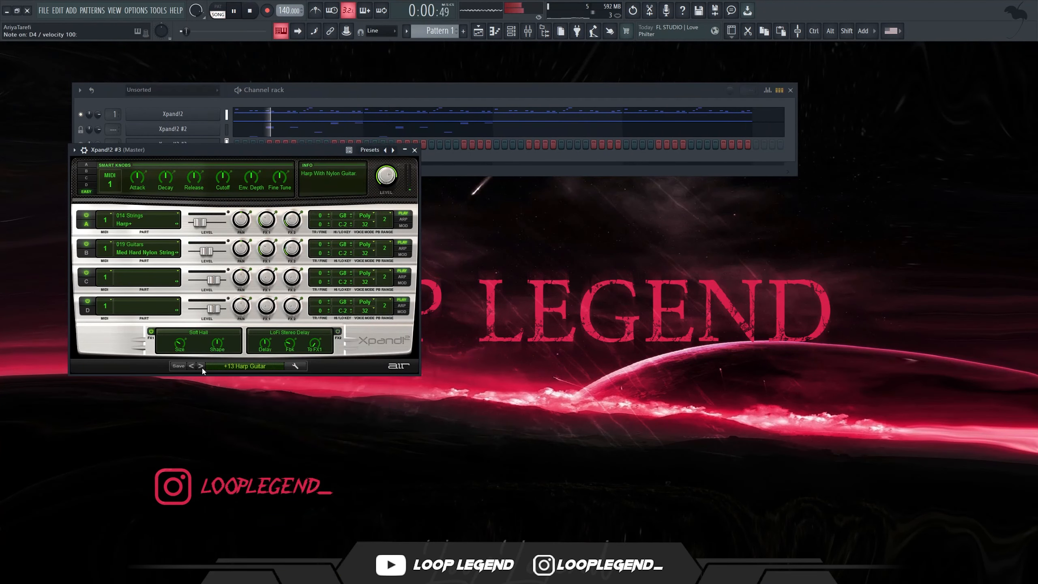
{"action": "left_click", "coordinate": [195, 367]}
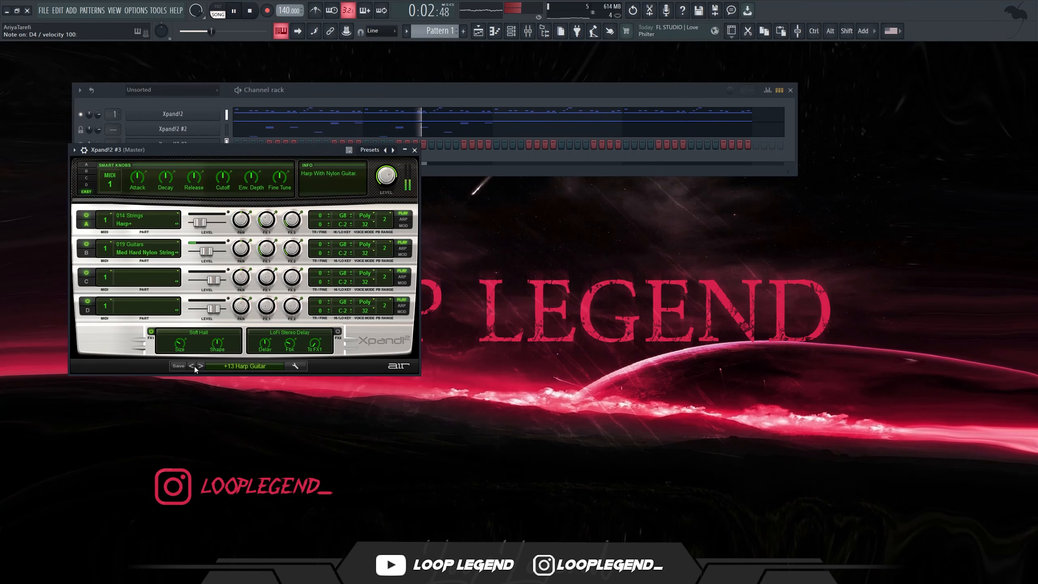
{"action": "left_click", "coordinate": [434, 124]}
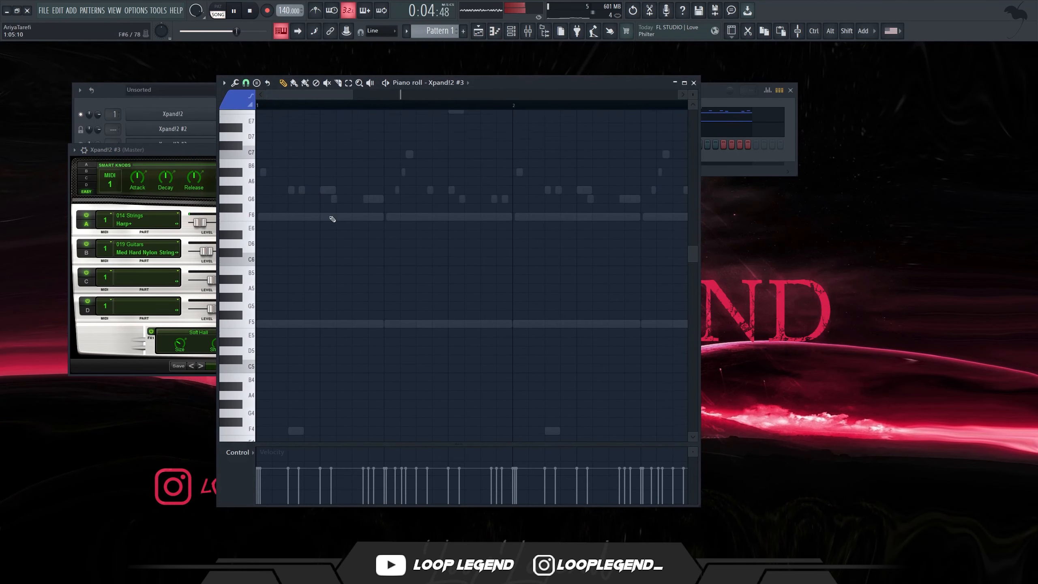
Step: Place half-bar notes for Xpand!2 #3: F3 at 1:09, A#5 at 1:01 and G#5 at 1:03
{"action": "left_click", "coordinate": [391, 356]}
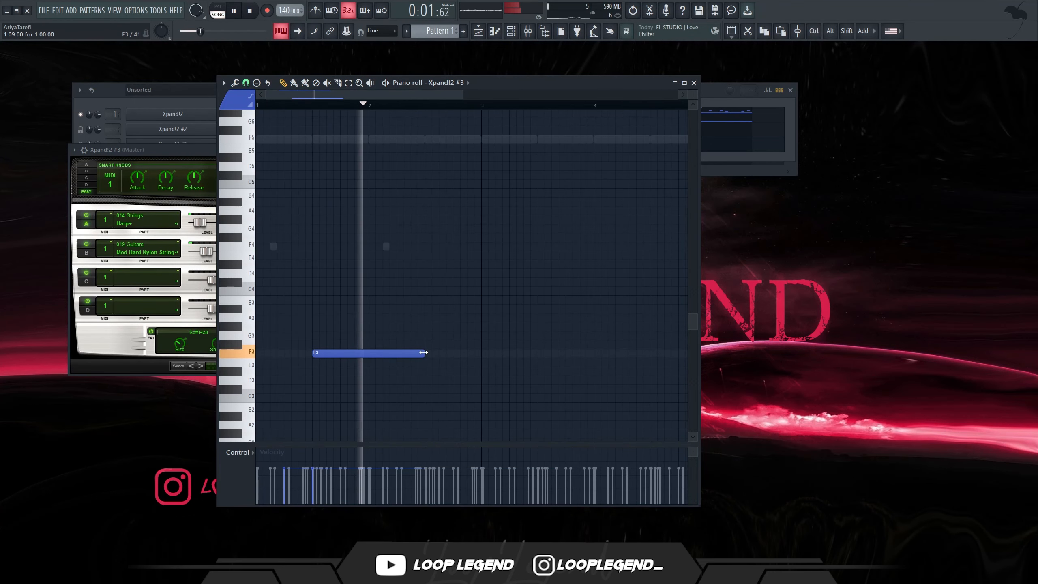
{"action": "left_click_drag", "start_coordinate": [423, 352], "coordinate": [372, 354]}
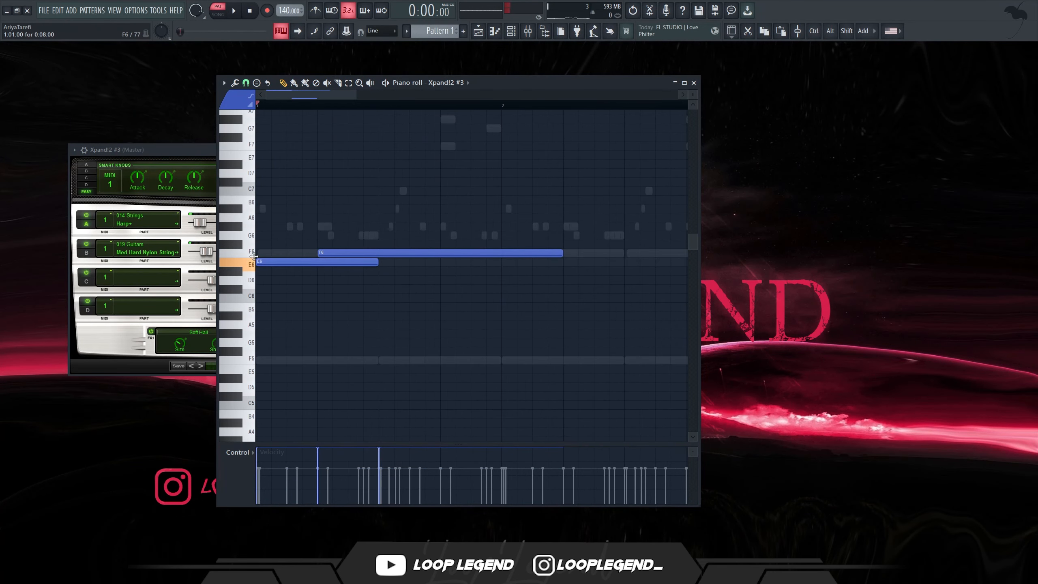
{"action": "left_click_drag", "start_coordinate": [254, 256], "coordinate": [206, 224]}
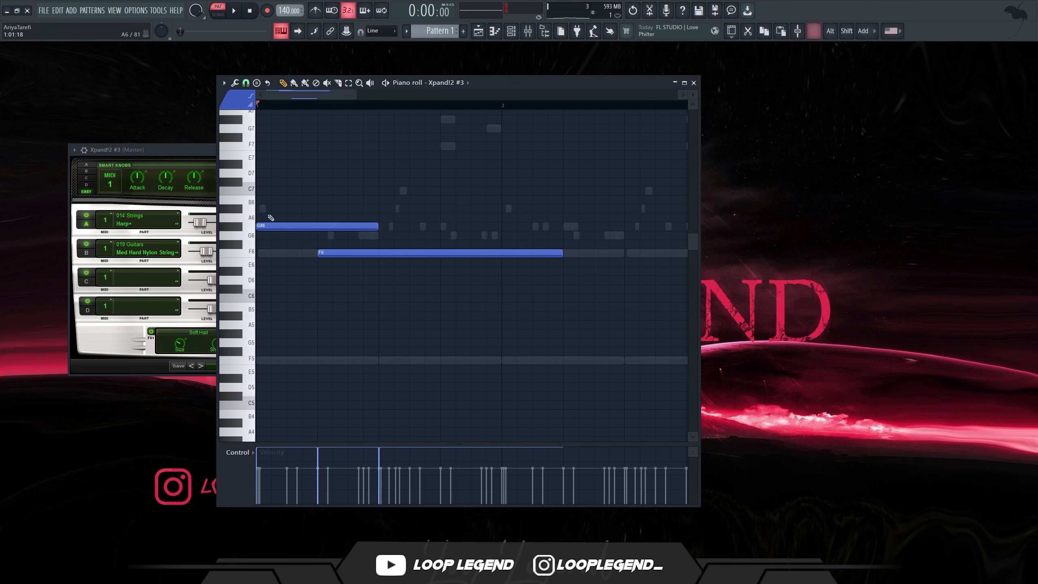
{"action": "left_click_drag", "start_coordinate": [273, 217], "coordinate": [281, 263]}
{"action": "key", "text": "ctrl+Down"}
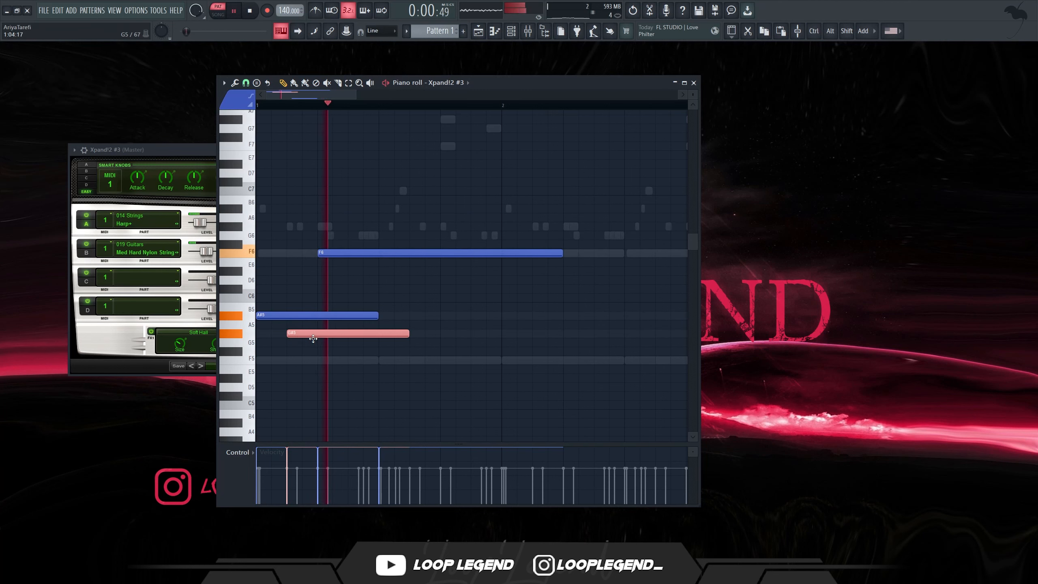
{"action": "scroll", "coordinate": [338, 93], "scroll_direction": "down", "scroll_amount": 2}
{"action": "key", "text": "space"}
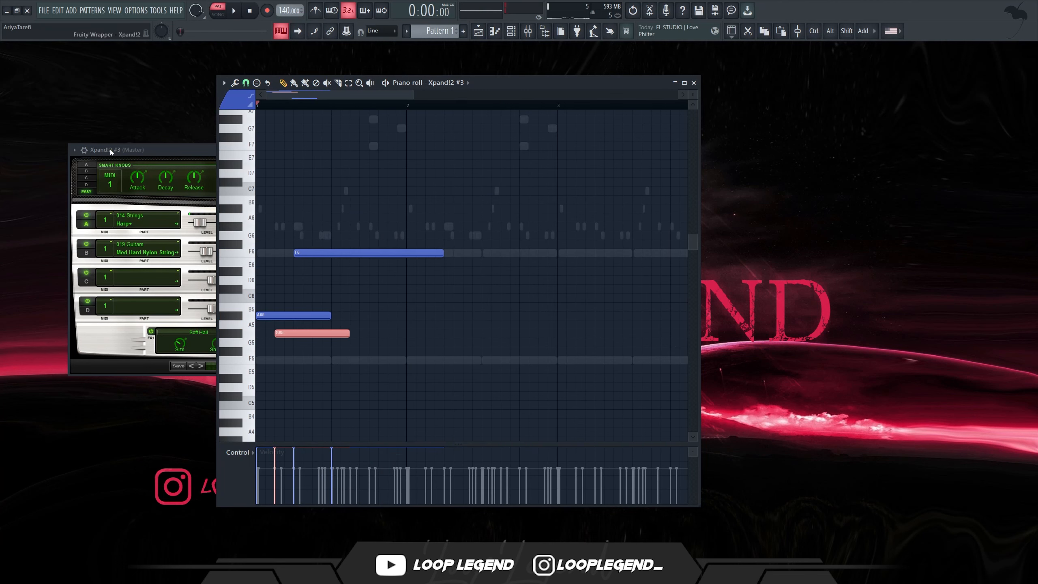
Step: Add a half-bar F5 note at the start of bar 1 beneath A#5, and play it in song mode
{"action": "key", "text": "F6"}
{"action": "left_click", "coordinate": [264, 297]}
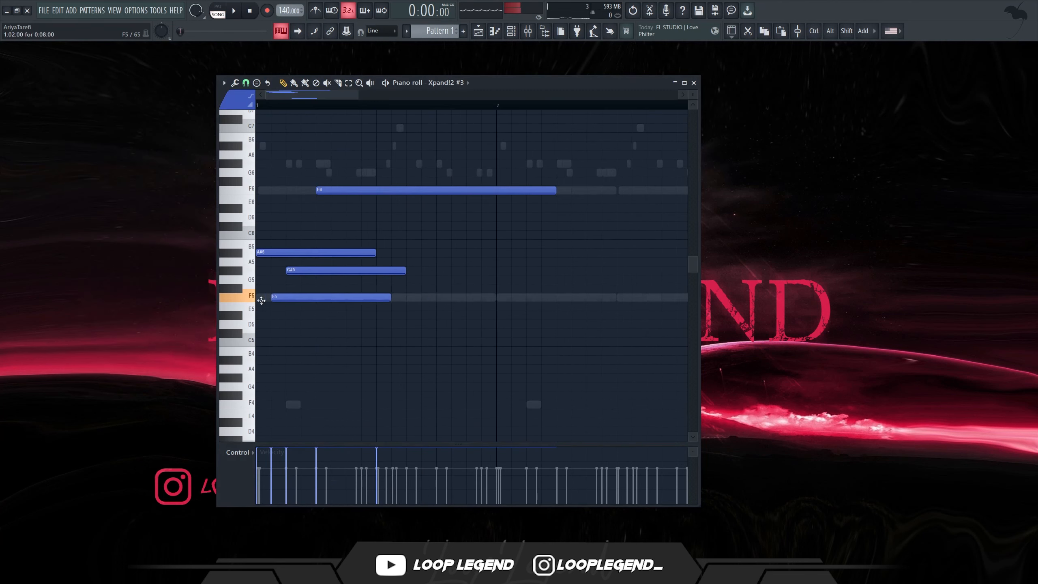
{"action": "key", "text": "space"}
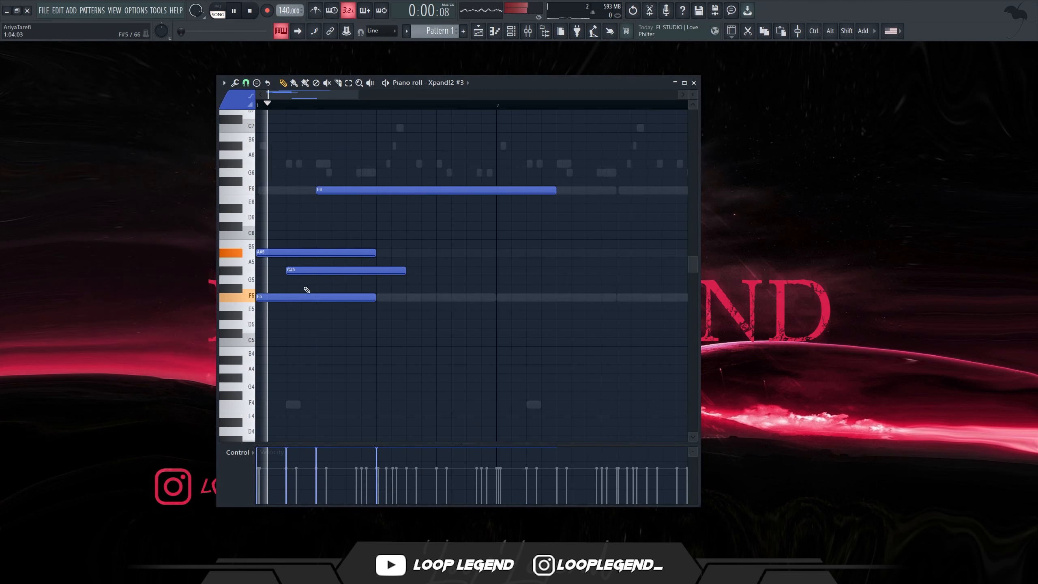
Step: Continue the melody with half-bar notes G5 at 1:09, G#5 at 1:11 and A#5 at 1:13, checking them in playback
{"action": "left_click", "coordinate": [339, 279]}
{"action": "key", "text": "space"}
{"action": "key", "text": "space"}
{"action": "left_click_drag", "start_coordinate": [354, 275], "coordinate": [416, 279]}
{"action": "key", "text": "space"}
{"action": "key", "text": "space"}
{"action": "left_click", "coordinate": [438, 252]}
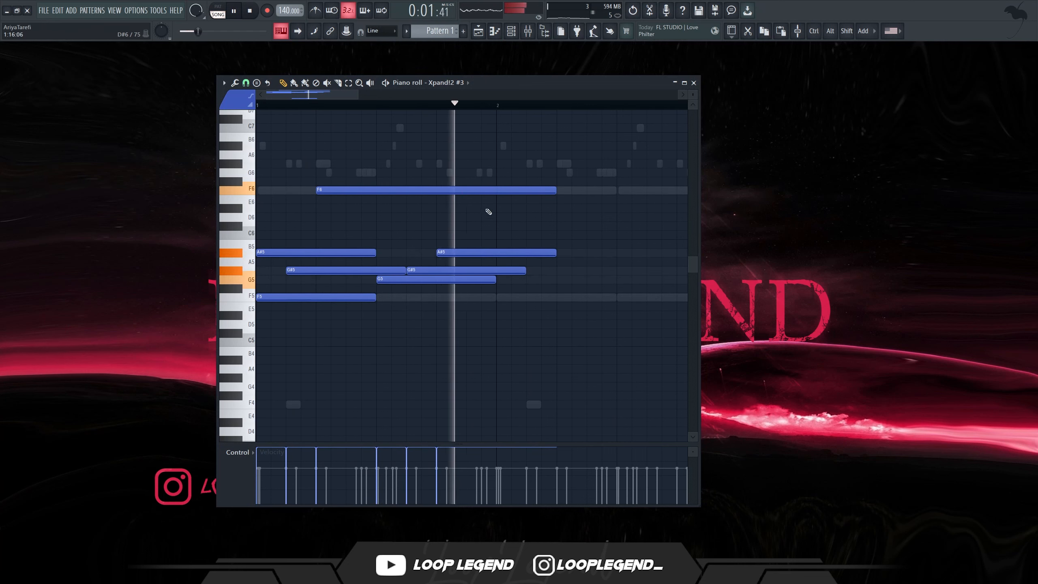
Step: Add a half-bar F5 note at 1:15 after the second A#5, and play the melody
{"action": "key", "text": "space"}
{"action": "left_click", "coordinate": [467, 190]}
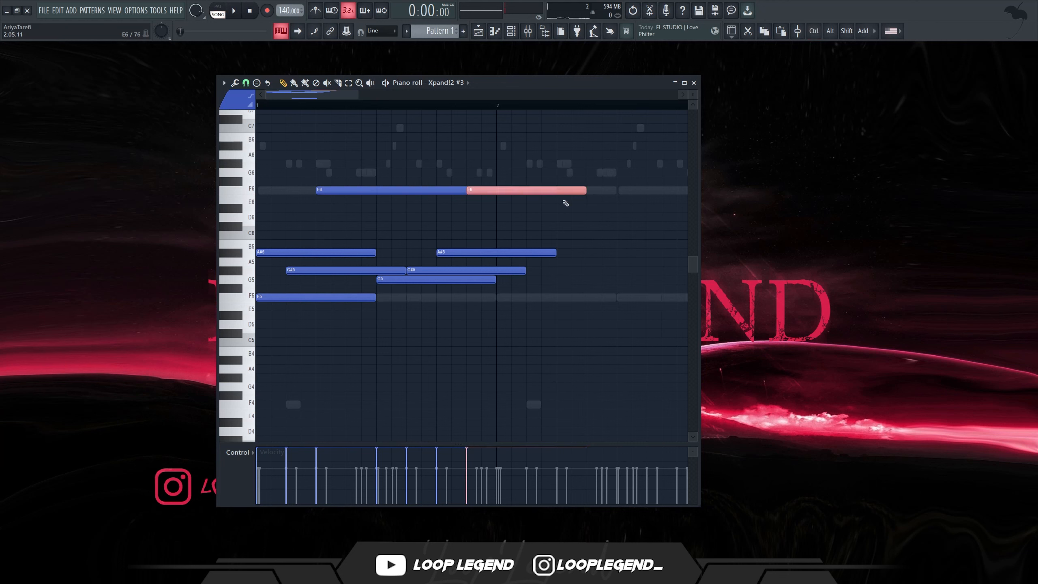
{"action": "left_click_drag", "start_coordinate": [566, 203], "coordinate": [566, 301]}
{"action": "key", "text": "space"}
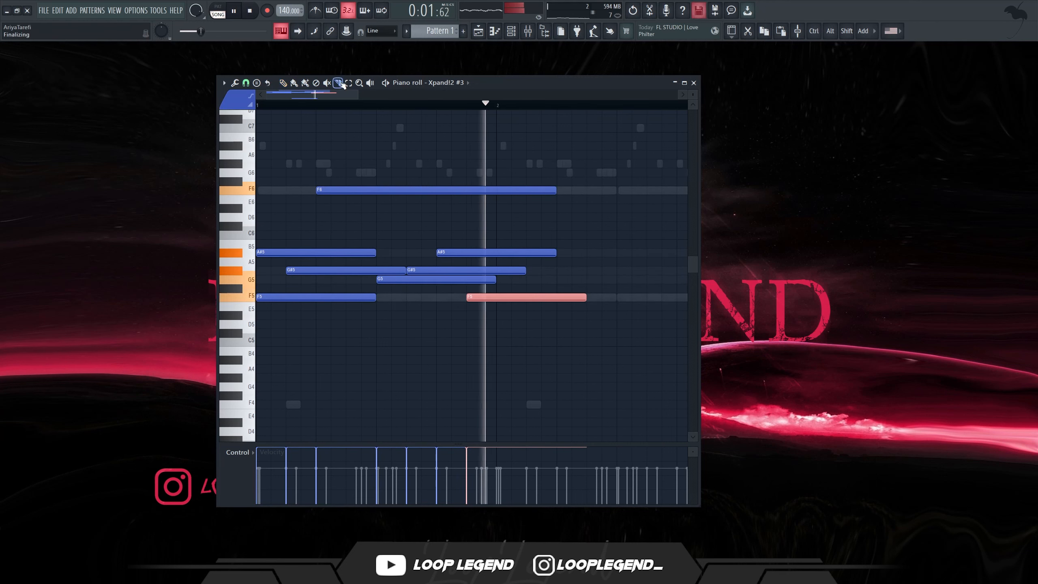
Step: Slice all notes that cross the start of bar 2 and delete the parts that extend beyond bar 1
{"action": "left_click", "coordinate": [338, 83]}
{"action": "left_click_drag", "start_coordinate": [496, 157], "coordinate": [524, 158]}
{"action": "key", "text": "space"}
{"action": "key", "text": "Delete"}
Step: Raise the F5 note at 1:15 to G5 and play the melody
{"action": "left_click_drag", "start_coordinate": [494, 309], "coordinate": [492, 307]}
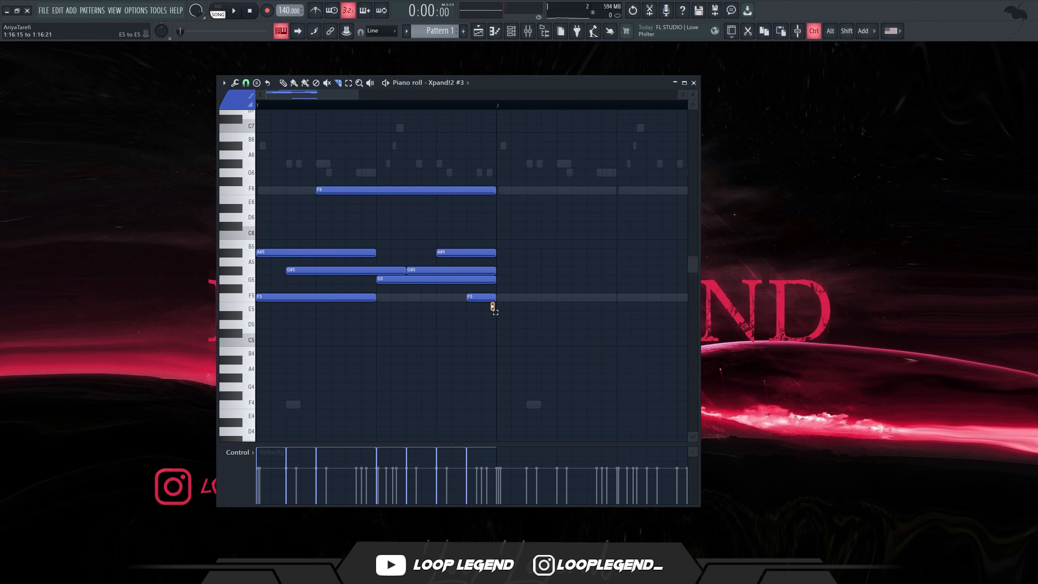
{"action": "key", "text": "shift+Up"}
{"action": "key", "text": "shift+Up"}
{"action": "key", "text": "space"}
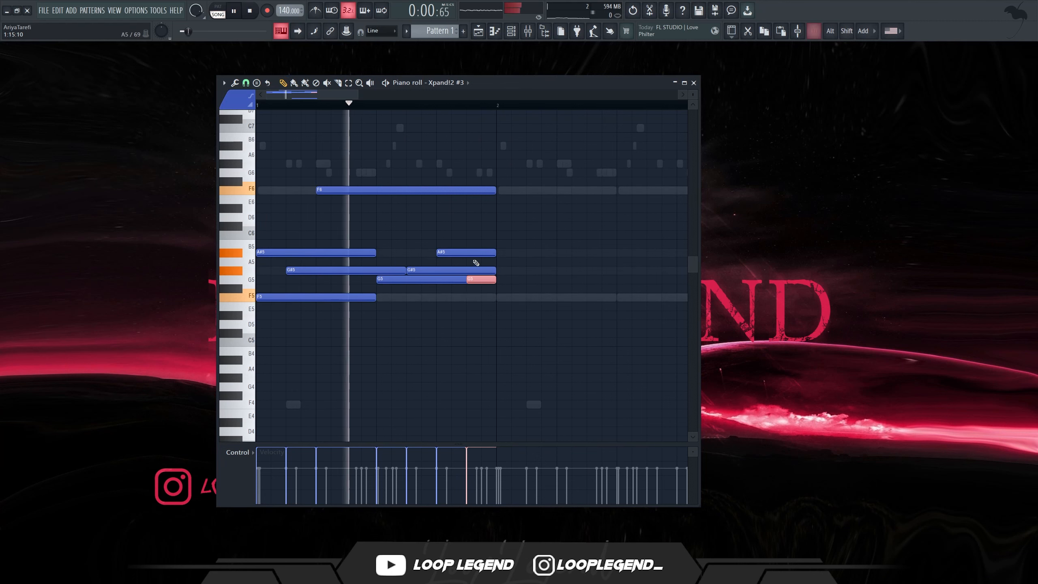
Step: Duplicate the one-bar melody into bar 2 and raise the copy's final note to G#5
{"action": "left_click", "coordinate": [503, 359], "text": "ctrl"}
{"action": "key", "text": "ctrl+b"}
{"action": "scroll", "coordinate": [511, 323], "scroll_direction": "down", "scroll_amount": 3}
{"action": "key", "text": "ctrl+z"}
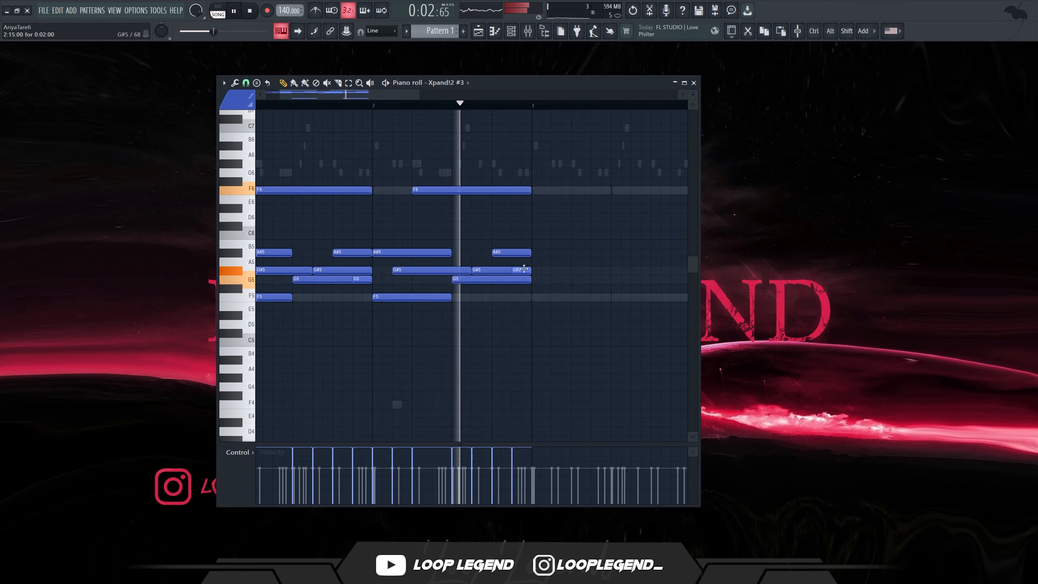
{"action": "key", "text": "space"}
Step: Move the last note of bar 1, at 1:15, up to C6 while checking it in playback
{"action": "scroll", "coordinate": [360, 265], "scroll_direction": "up", "scroll_amount": 2}
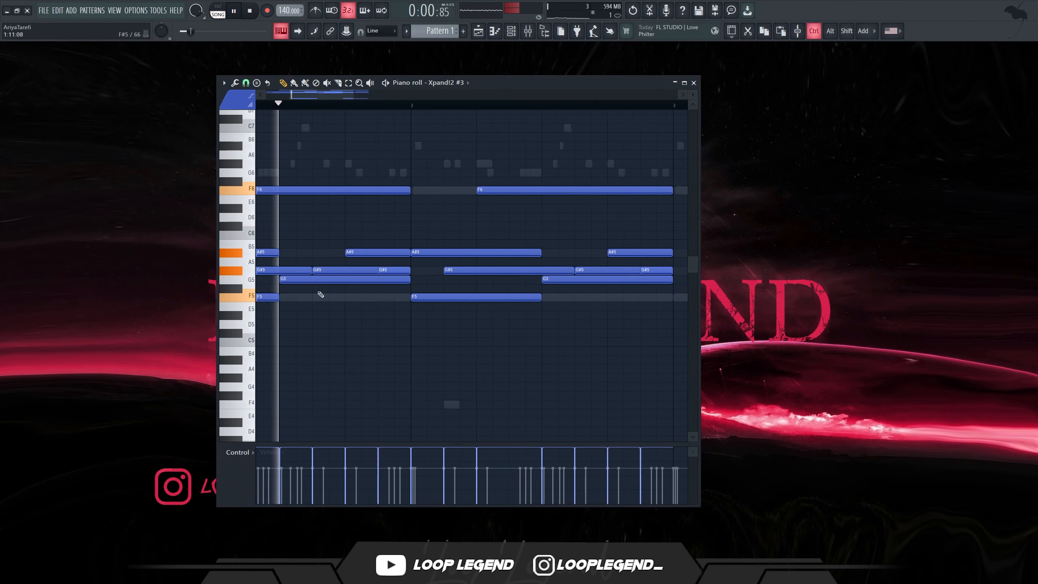
{"action": "key", "text": "space"}
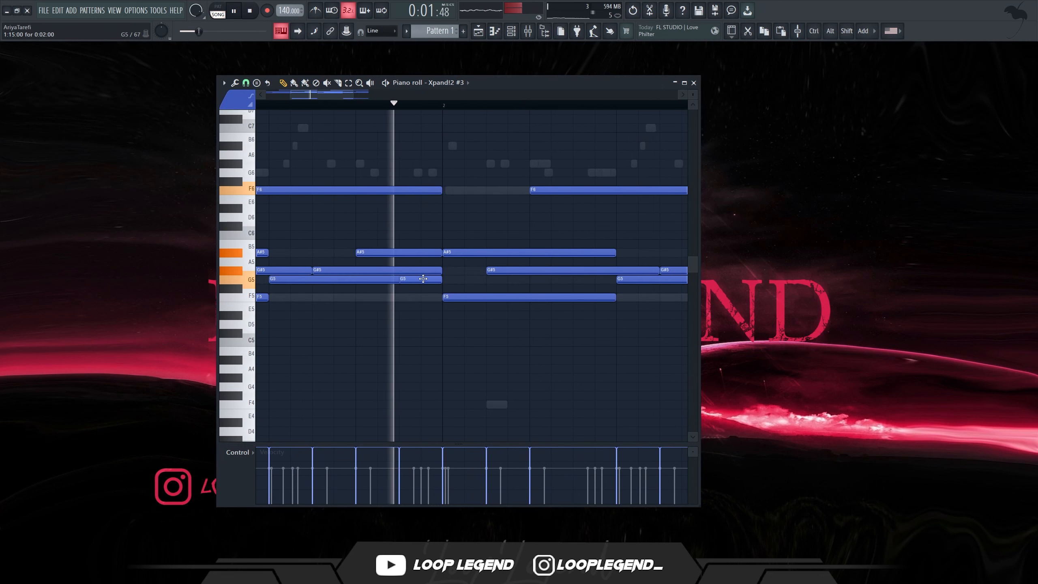
{"action": "key", "text": "space"}
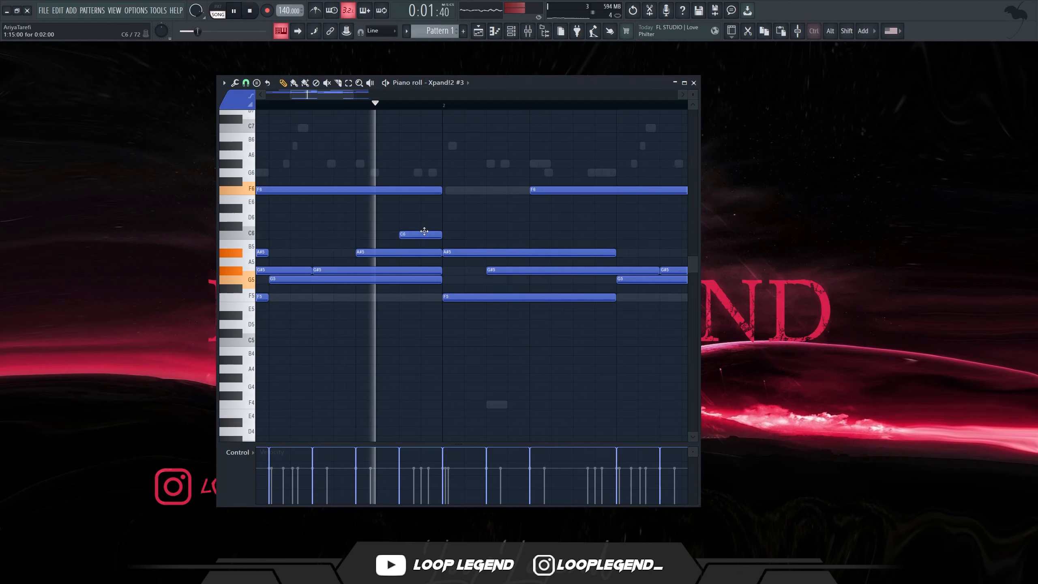
Step: Try a short C6 at 2:13 with the A#5 below it starting slightly late, and play the melody
{"action": "scroll", "coordinate": [453, 243], "scroll_direction": "down", "scroll_amount": 2}
{"action": "mouse_move", "coordinate": [481, 237]}
{"action": "left_mouse_down"}
{"action": "mouse_move", "coordinate": [482, 246]}
{"action": "mouse_move", "coordinate": [474, 235]}
{"action": "mouse_move", "coordinate": [495, 253]}
{"action": "mouse_move", "coordinate": [475, 253]}
{"action": "left_mouse_up"}
{"action": "left_click", "coordinate": [477, 253]}
{"action": "scroll", "coordinate": [474, 252], "scroll_direction": "up", "scroll_amount": 3}
{"action": "key", "text": "space"}
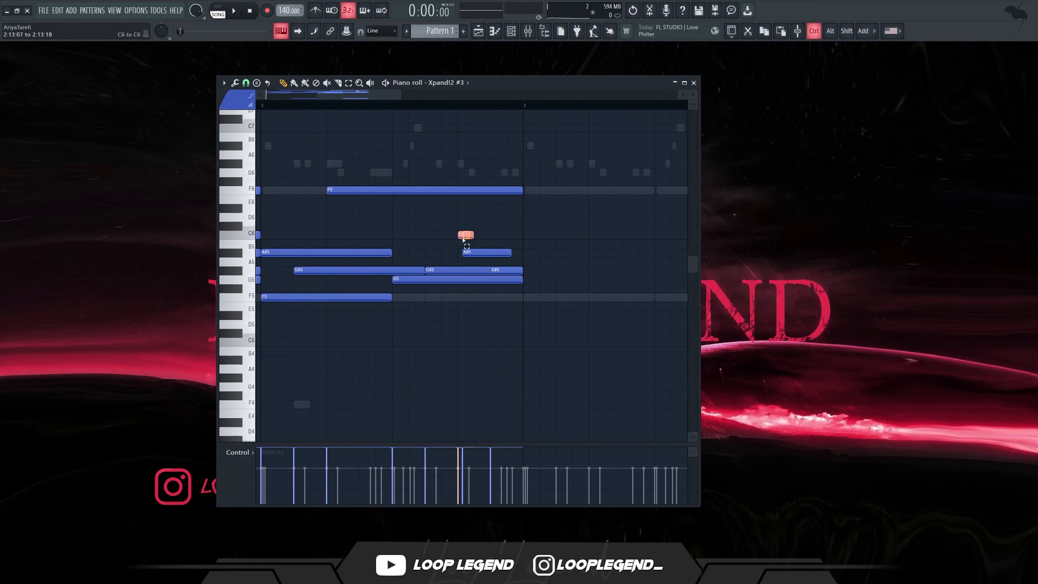
{"action": "scroll", "coordinate": [507, 252], "scroll_direction": "down", "scroll_amount": 2}
{"action": "key", "text": "space"}
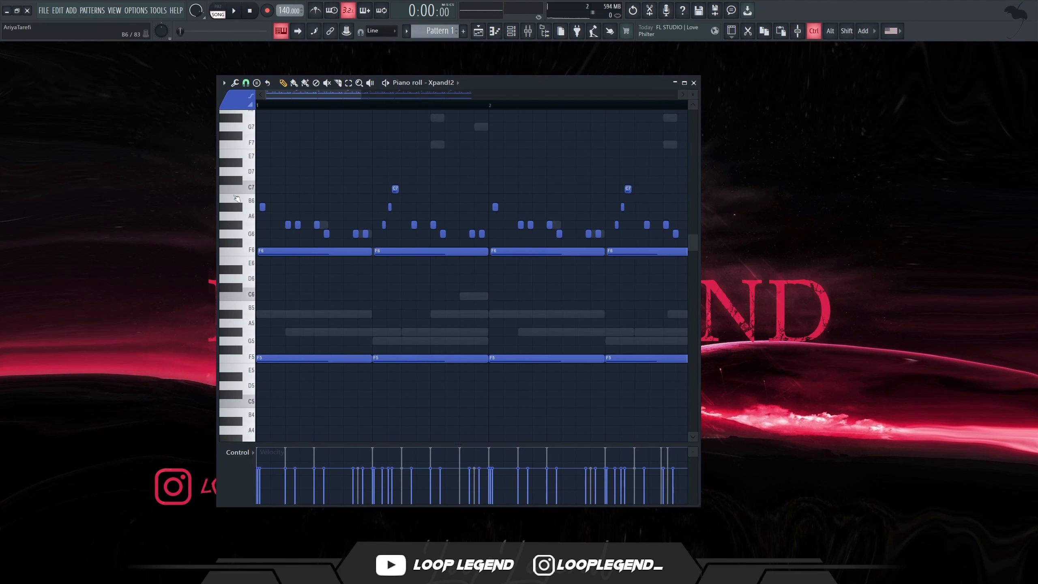
Step: Copy the short high notes between G6 and C7 from Xpand!2 into the Xpand!2 #3 piano roll and play them
{"action": "left_click_drag", "start_coordinate": [235, 196], "coordinate": [228, 234], "text": "ctrl"}
{"action": "left_click", "coordinate": [434, 84]}
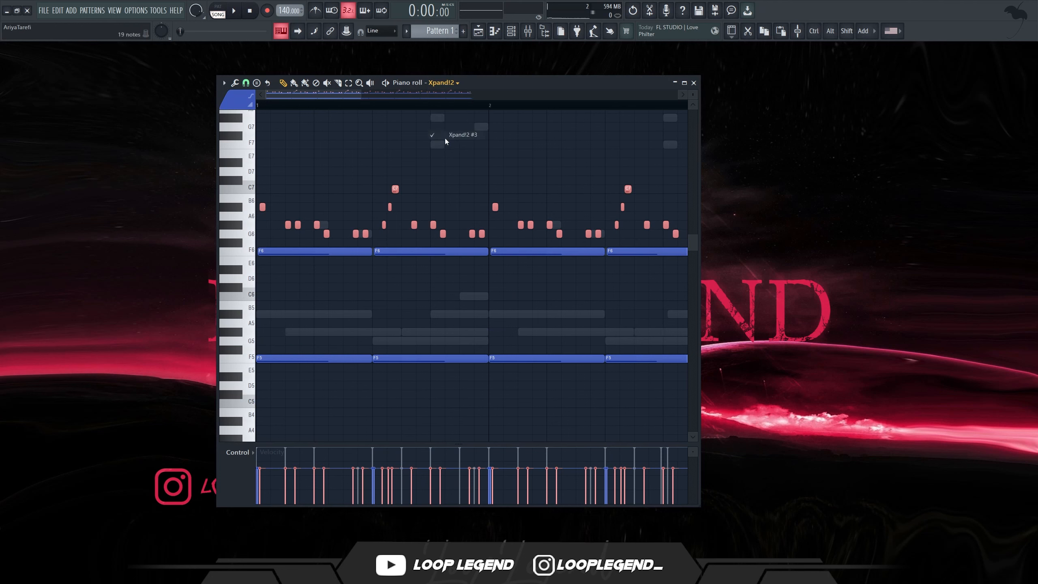
{"action": "left_click", "coordinate": [445, 137]}
{"action": "key", "text": "space"}
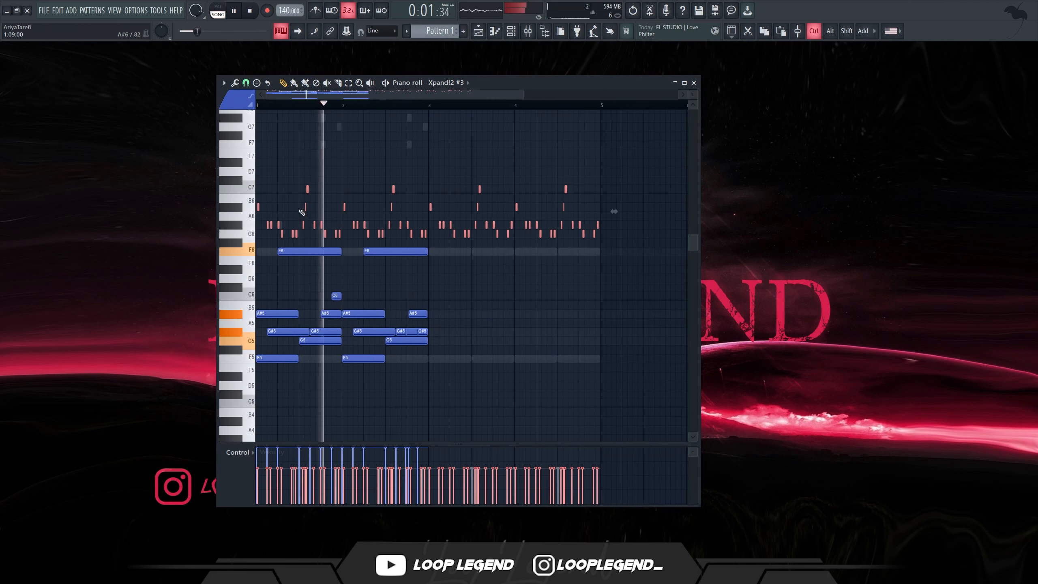
Step: Clone the long Xpand!2 #3 notes of bars 1 and 2 into bars 3 and 4
{"action": "scroll", "coordinate": [447, 270], "scroll_direction": "down", "scroll_amount": 3}
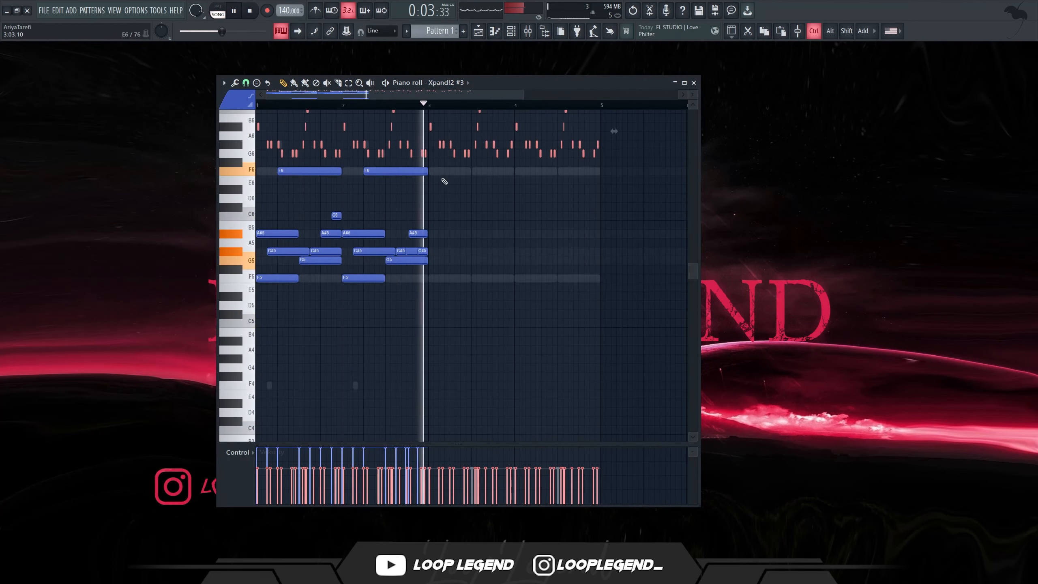
{"action": "left_click_drag", "start_coordinate": [440, 167], "coordinate": [88, 418], "text": "ctrl"}
{"action": "left_click_drag", "start_coordinate": [302, 247], "coordinate": [479, 247], "text": "shift"}
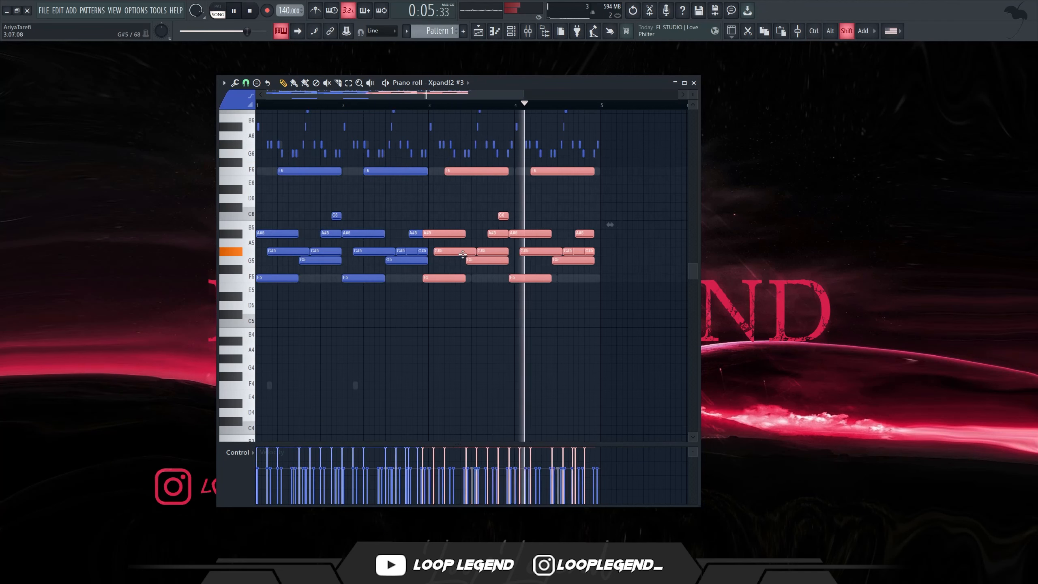
Step: Add Fruity Limiter to slot 4 of the Xpand!2 #3 mixer track and adjust its compressor threshold and ratio
{"action": "key", "text": "F6"}
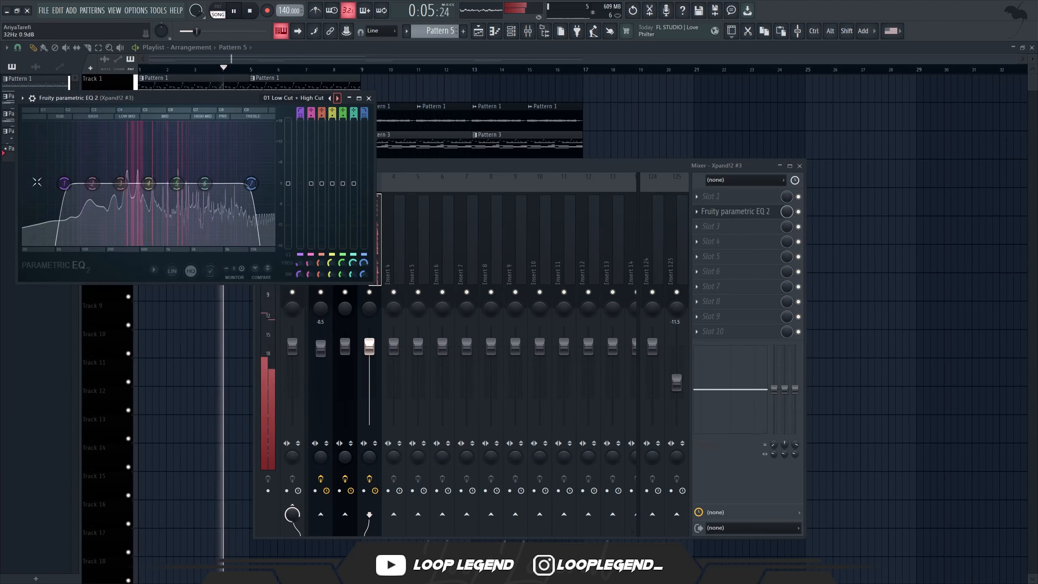
{"action": "key", "text": "Escape"}
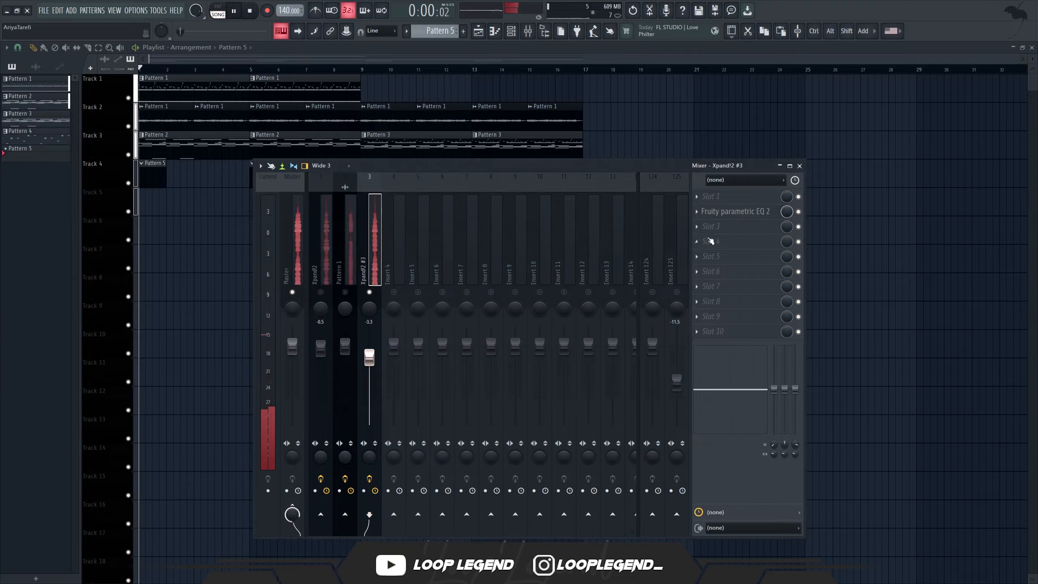
{"action": "left_click", "coordinate": [710, 242]}
{"action": "left_click", "coordinate": [238, 105]}
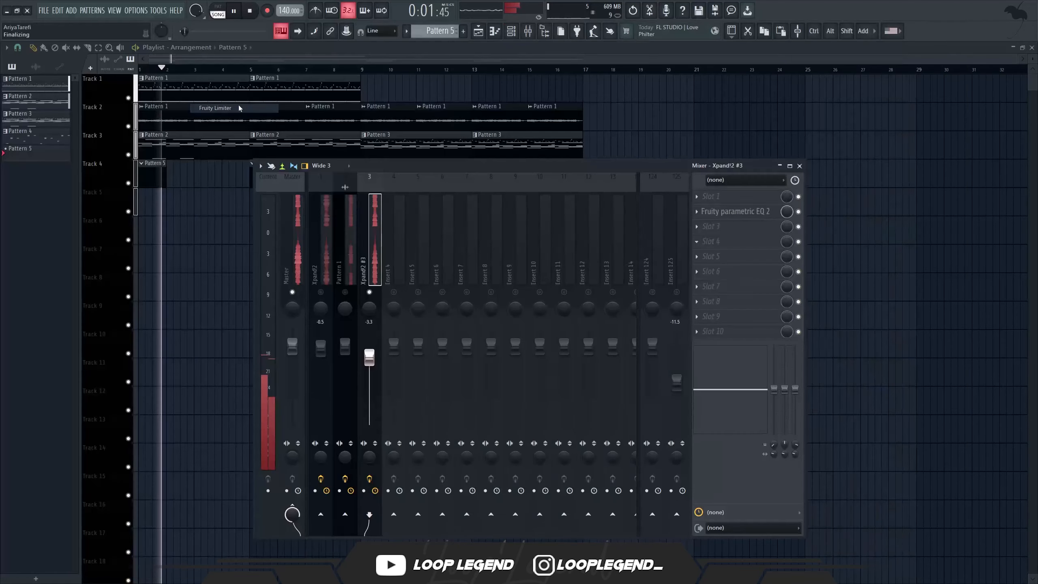
{"action": "left_click_drag", "start_coordinate": [117, 235], "coordinate": [117, 265]}
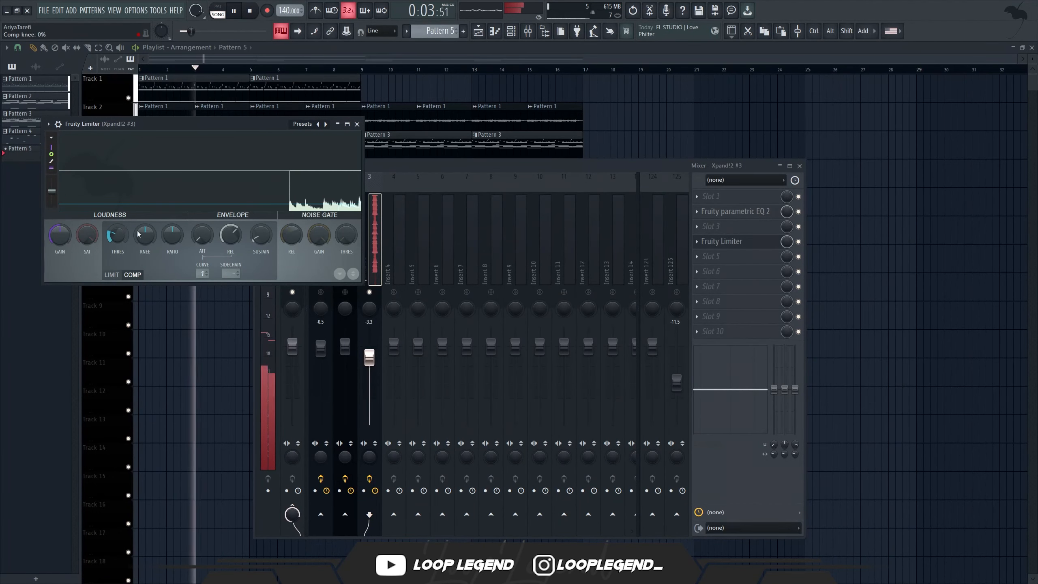
{"action": "left_click_drag", "start_coordinate": [172, 234], "coordinate": [200, 230]}
{"action": "left_click_drag", "start_coordinate": [117, 235], "coordinate": [117, 241]}
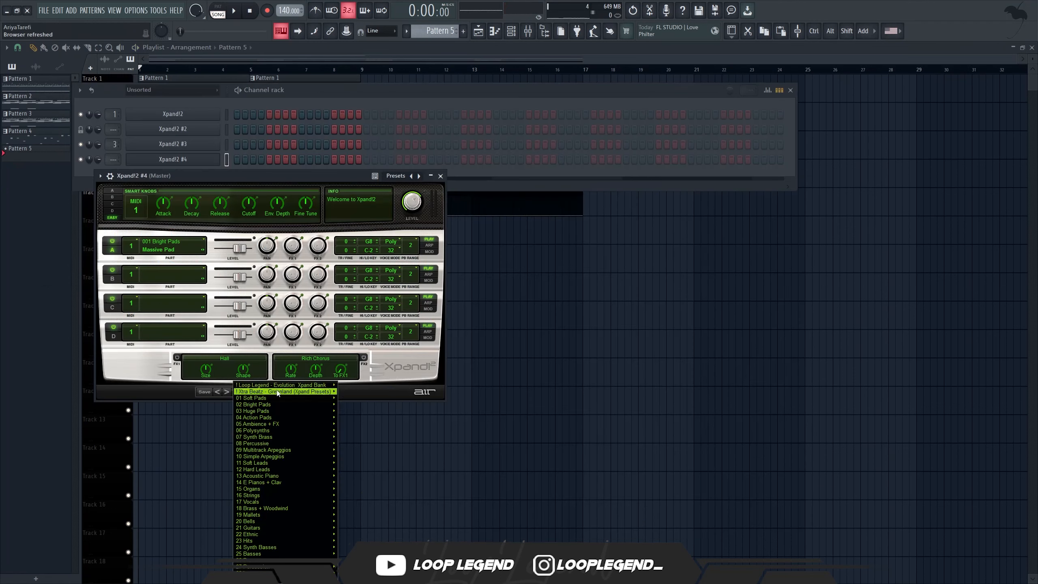
Step: Load the 024 Res Bass preset in Xpand!2 #4 and place F5 notes at 2:09, 2:11 and 2:15
{"action": "mouse_move", "coordinate": [282, 386]}
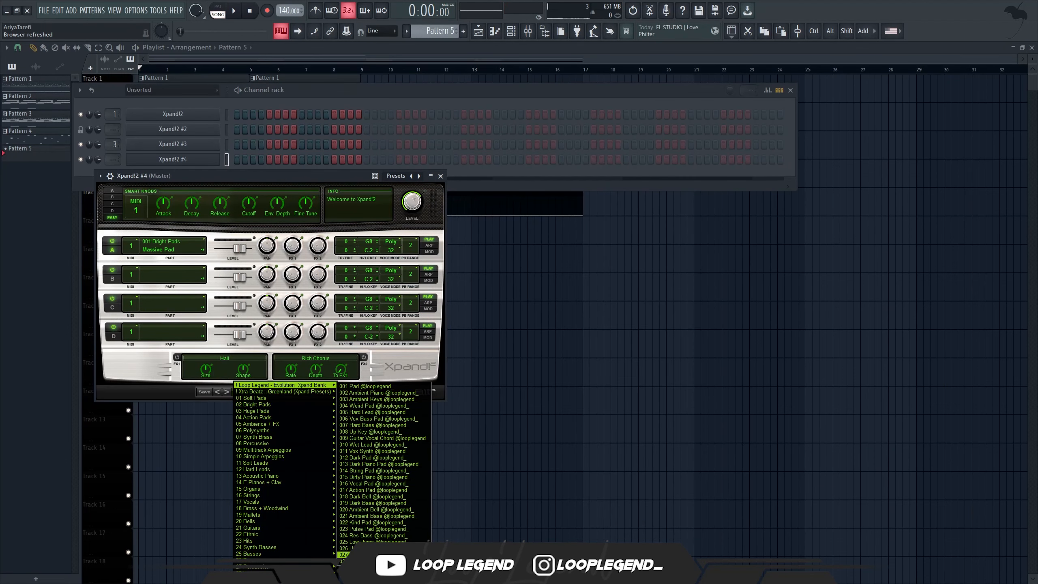
{"action": "left_click", "coordinate": [376, 535]}
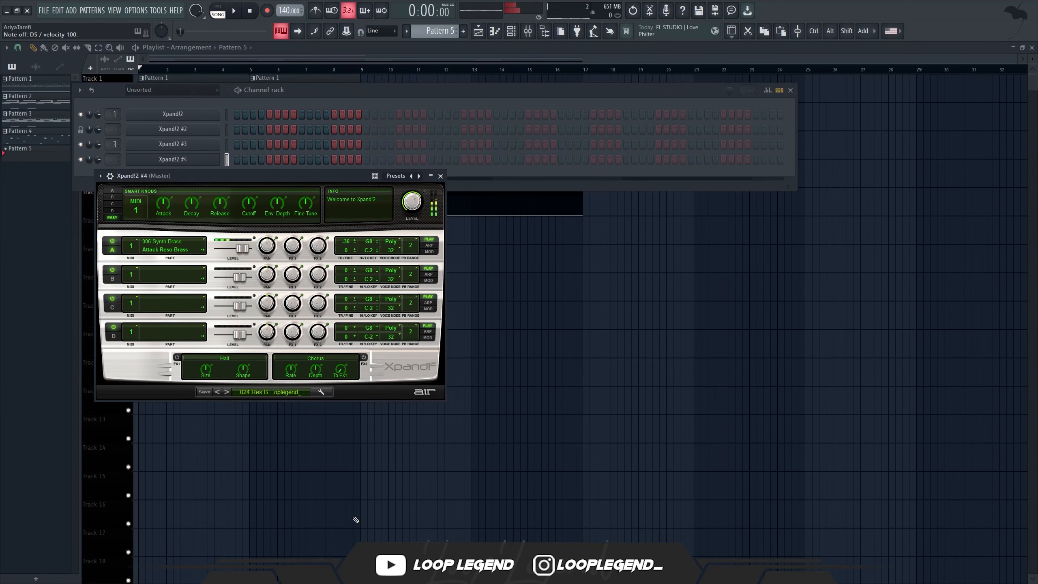
{"action": "key", "text": "F7"}
{"action": "left_click", "coordinate": [397, 359]}
{"action": "left_click", "coordinate": [416, 359]}
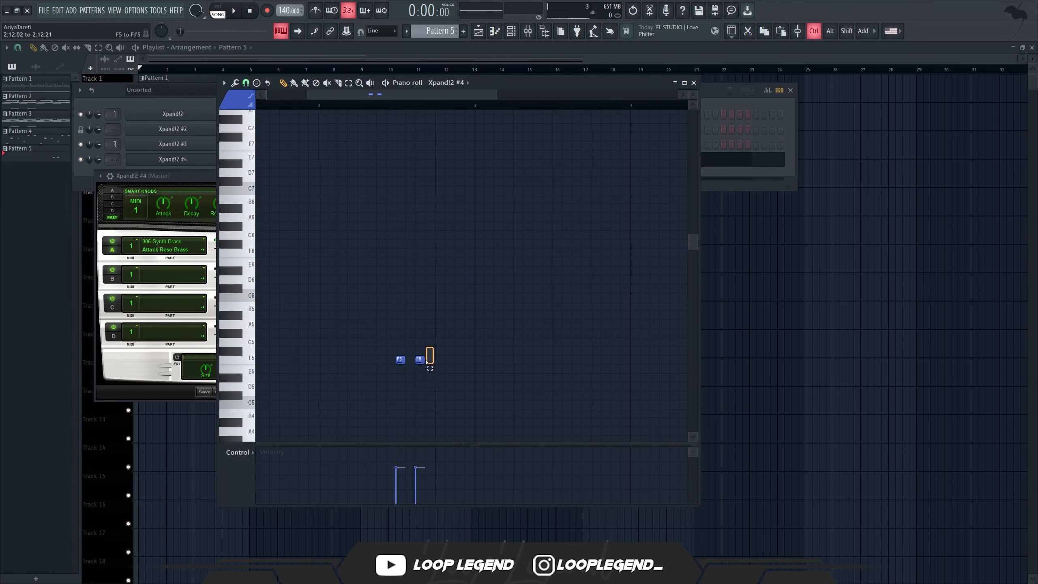
{"action": "left_click", "coordinate": [455, 359]}
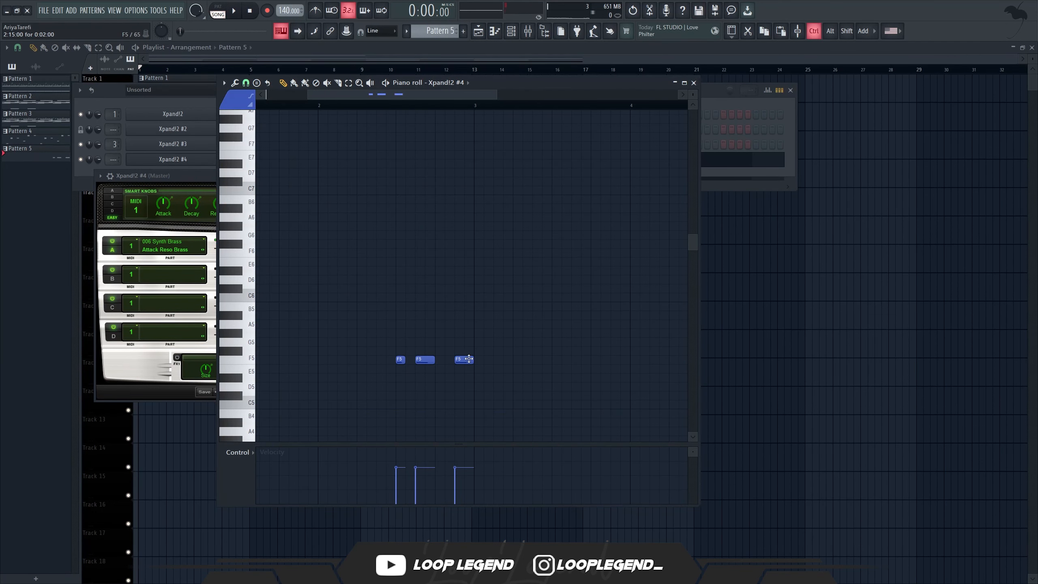
Step: Duplicate the bass notes and reduce the copy to one half-bar F4 note at the start of bar 3
{"action": "key", "text": "ctrl+b"}
{"action": "key", "text": "ctrl+z"}
{"action": "right_click", "coordinate": [503, 360]}
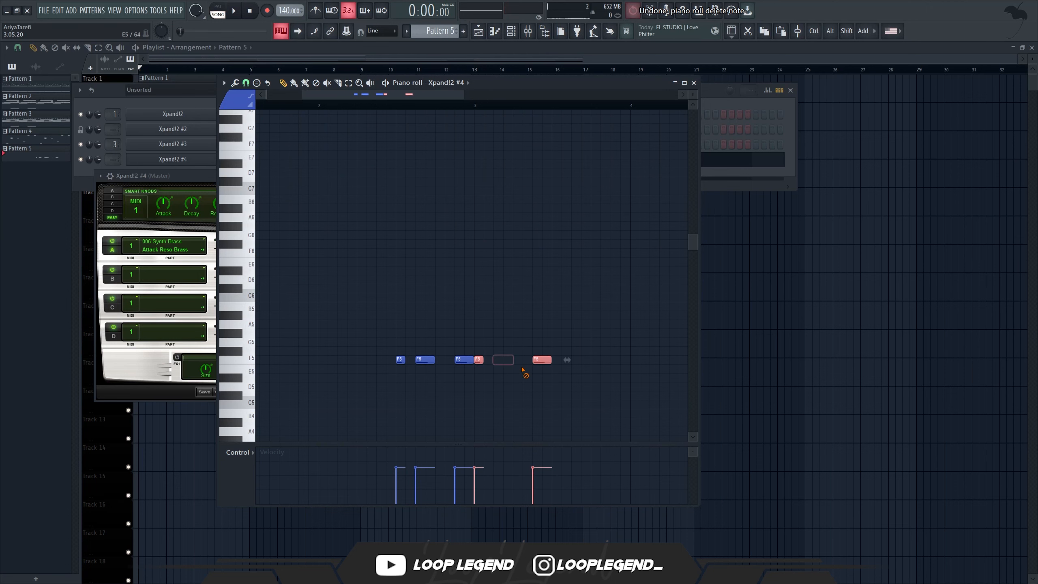
{"action": "left_click_drag", "start_coordinate": [478, 360], "coordinate": [551, 431]}
{"action": "key", "text": "space"}
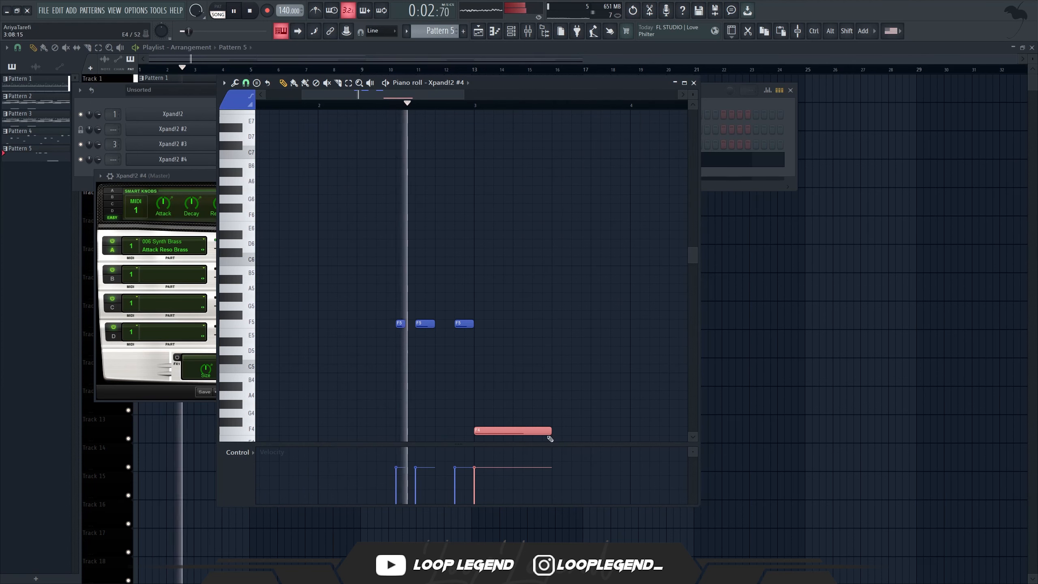
{"action": "scroll", "coordinate": [475, 399], "scroll_direction": "down", "scroll_amount": 2}
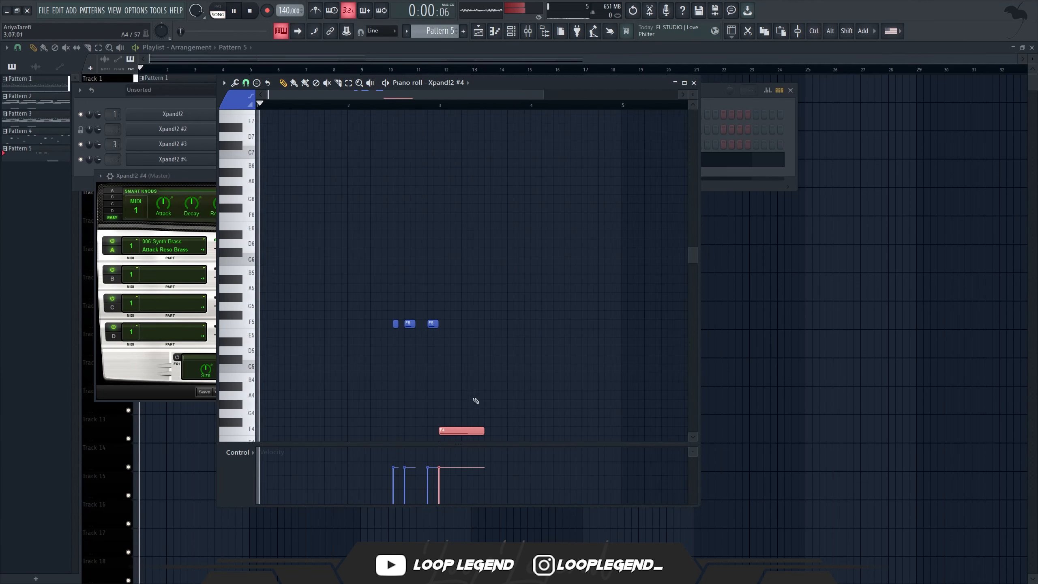
Step: Raise the bar 3 bass note an octave to F5 and lower the note at 2:15 to C5
{"action": "key", "text": "ctrl+Up"}
{"action": "left_click", "coordinate": [431, 325], "text": "ctrl"}
{"action": "key", "text": "shift+Down"}
{"action": "key", "text": "shift+Down"}
{"action": "key", "text": "shift+Down"}
{"action": "key", "text": "shift+Down"}
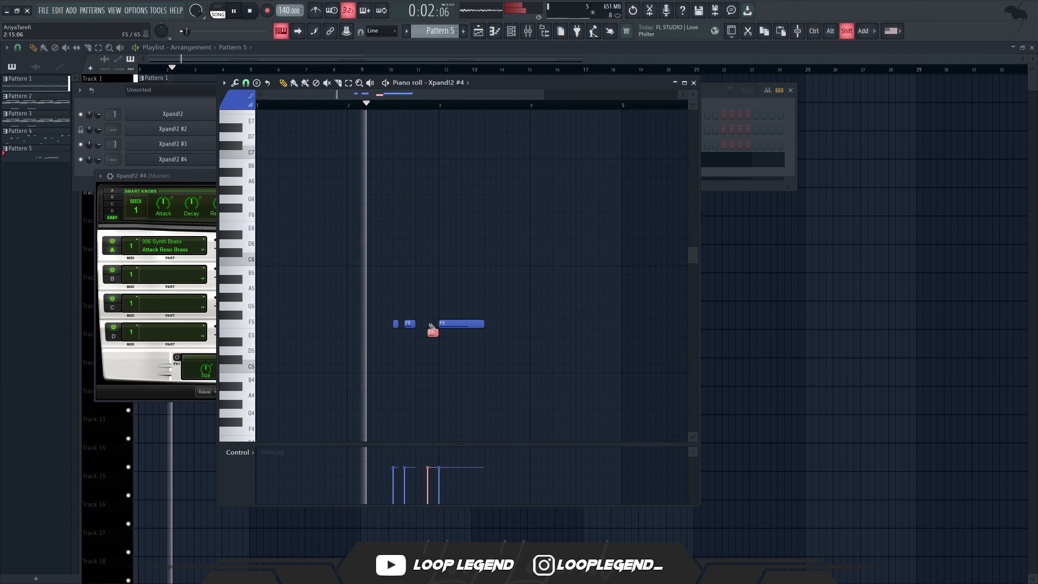
{"action": "key", "text": "shift+Down"}
Step: Lengthen the bar 3 F5 to a full bar and add four-step F5 notes at 4:05 and 4:11
{"action": "left_click_drag", "start_coordinate": [483, 323], "coordinate": [530, 324]}
{"action": "scroll", "coordinate": [490, 324], "scroll_direction": "down", "scroll_amount": 2}
{"action": "scroll", "coordinate": [491, 274], "scroll_direction": "down", "scroll_amount": 1}
{"action": "left_click", "coordinate": [514, 270]}
{"action": "left_click", "coordinate": [544, 271]}
Step: Lower the bass note at 4:11 by four semitones
{"action": "left_click", "coordinate": [548, 272], "text": "ctrl"}
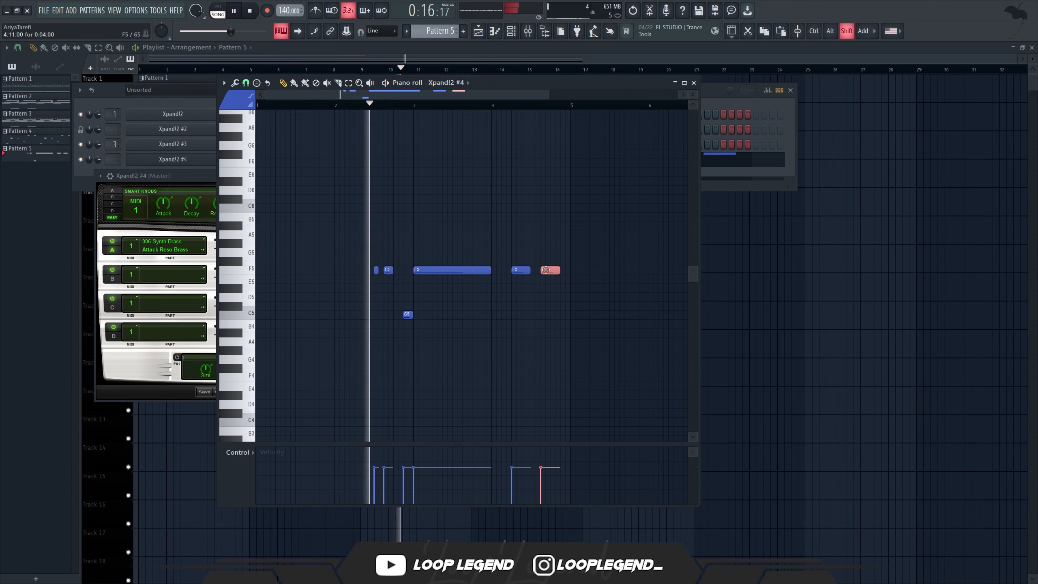
{"action": "key", "text": "shift+Down"}
{"action": "key", "text": "shift+Down"}
{"action": "key", "text": "shift+Down"}
{"action": "key", "text": "shift+Down"}
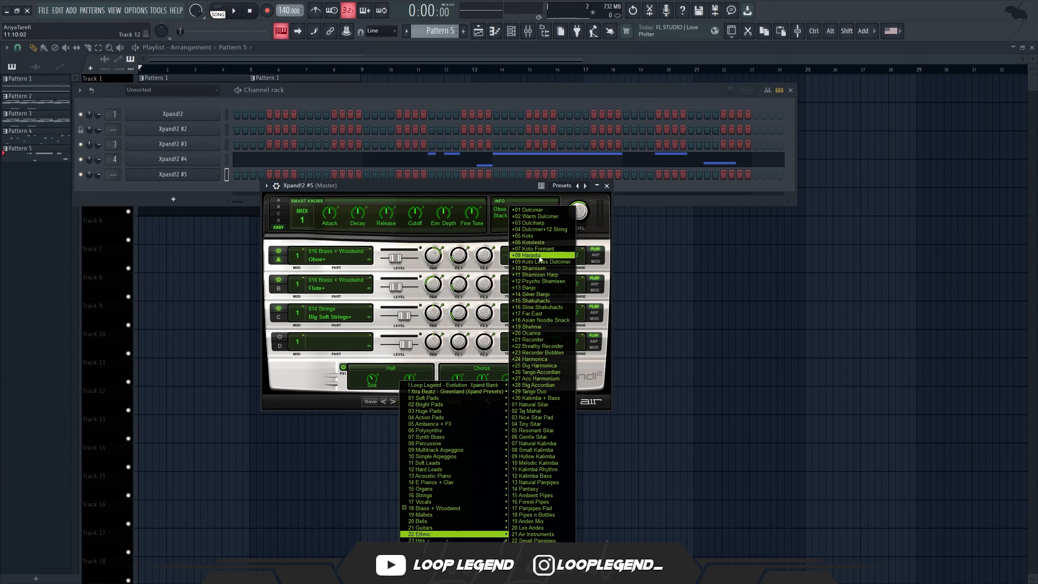
Step: Try the +15 Shakuhachi preset from the 22 Ethnic bank in Xpand!2 #5, and step to the preceding preset
{"action": "left_click", "coordinate": [533, 300]}
{"action": "left_click", "coordinate": [384, 402]}
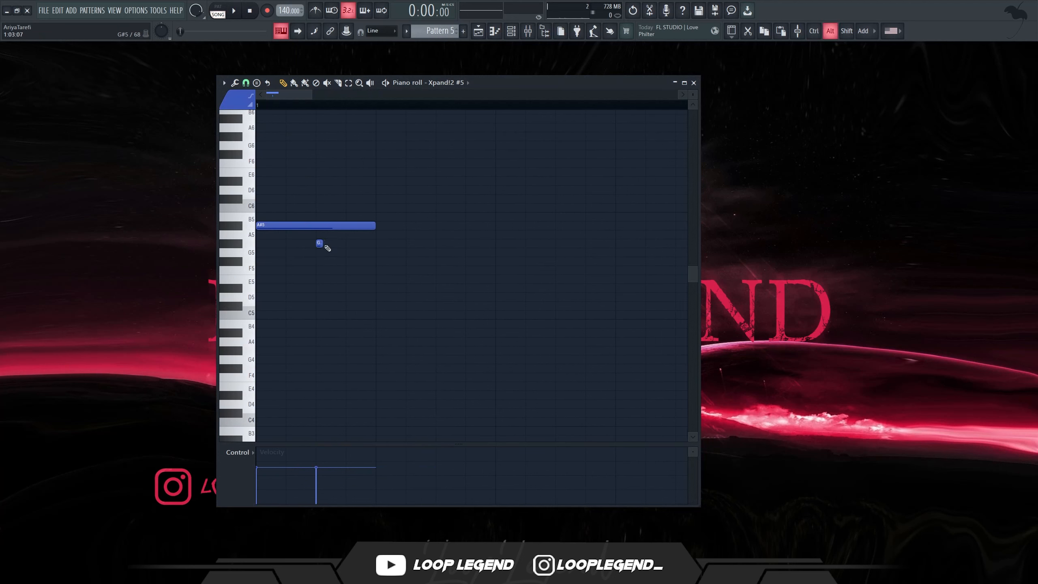
Step: Add a G5 at 1:04 and an F5 at 1:05 for Xpand!2 #5, and raise both G5 notes to G#5
{"action": "left_click", "coordinate": [350, 252]}
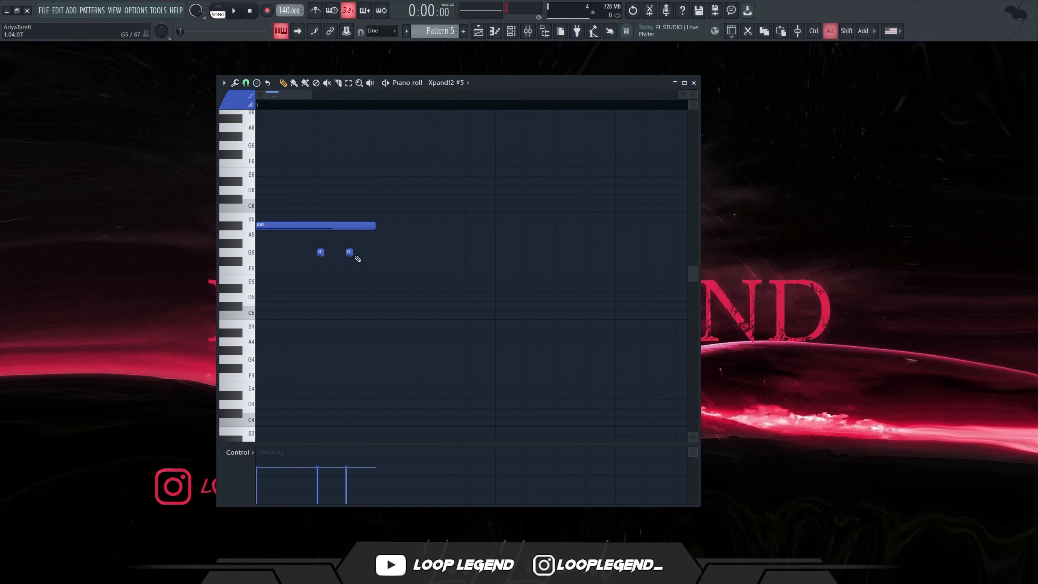
{"action": "left_click", "coordinate": [317, 269]}
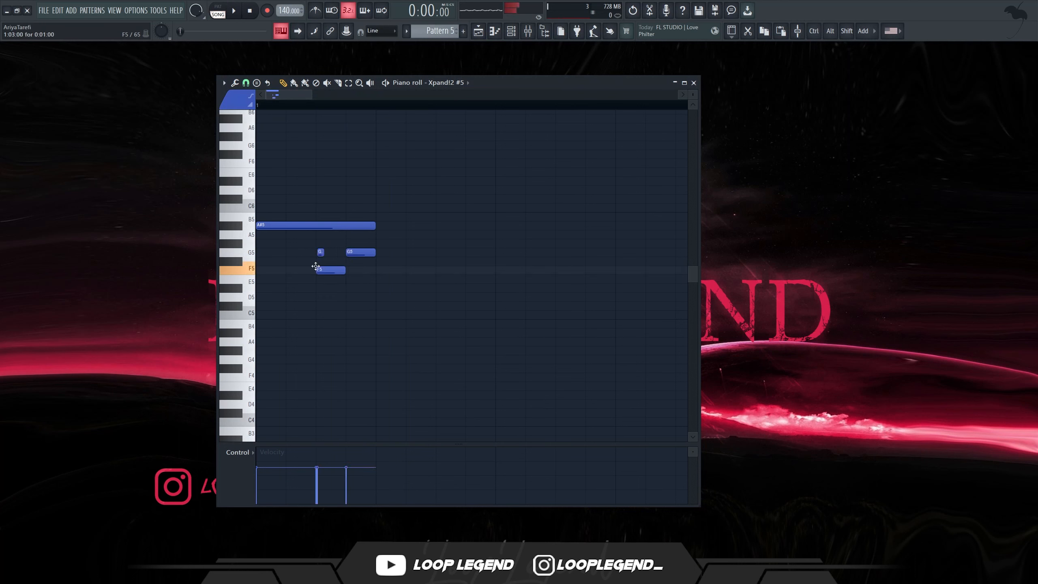
{"action": "left_click_drag", "start_coordinate": [339, 268], "coordinate": [399, 269]}
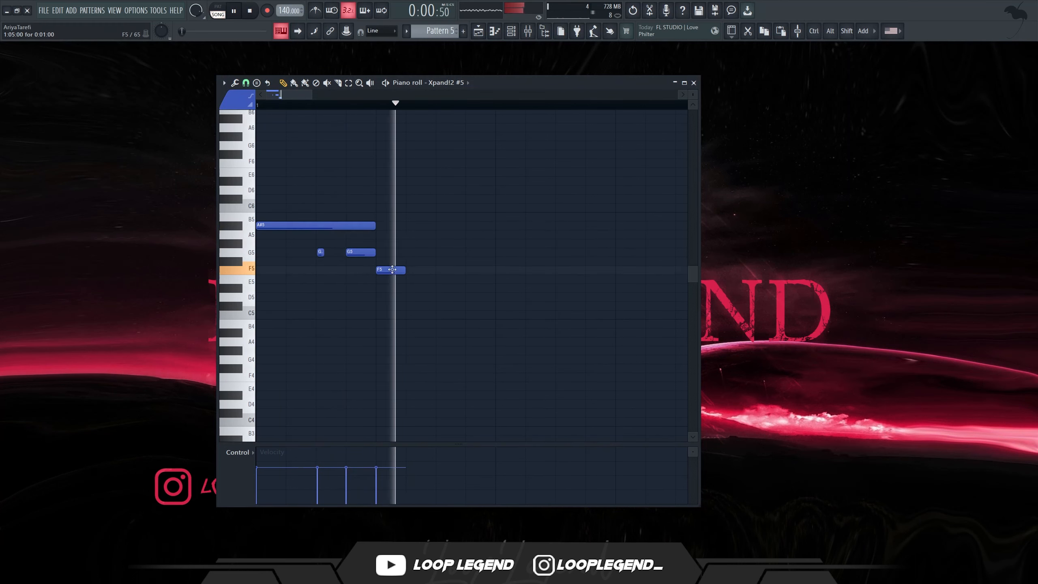
{"action": "key", "text": "space"}
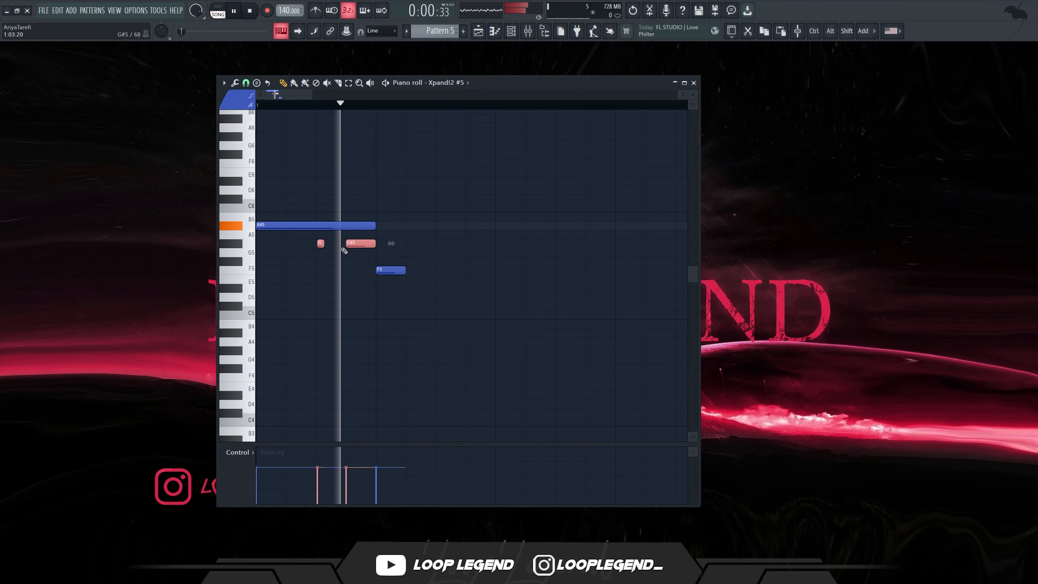
Step: Switch playback to pattern mode and move the F5 note at 1:05 up to A#5, checking it in playback
{"action": "scroll", "coordinate": [290, 228], "scroll_direction": "down", "scroll_amount": 1, "text": "ctrl"}
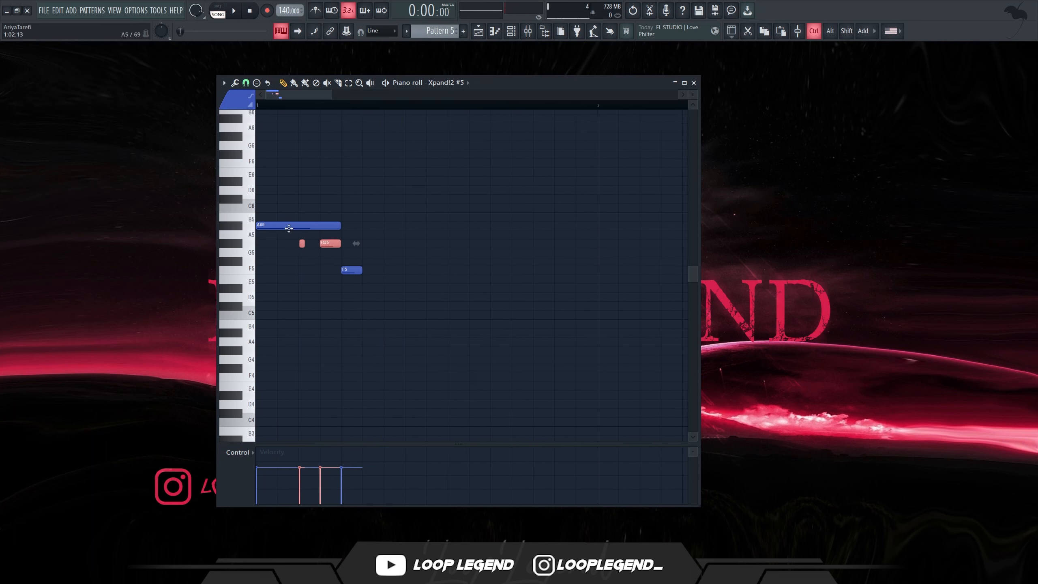
{"action": "left_click", "coordinate": [219, 7]}
{"action": "key", "text": "space"}
{"action": "scroll", "coordinate": [341, 282], "scroll_direction": "up", "scroll_amount": 1, "text": "ctrl"}
{"action": "mouse_move", "coordinate": [356, 271]}
{"action": "left_mouse_down"}
{"action": "mouse_move", "coordinate": [356, 256]}
{"action": "mouse_move", "coordinate": [358, 324]}
{"action": "mouse_move", "coordinate": [364, 225]}
{"action": "left_mouse_up"}
{"action": "key", "text": "space"}
{"action": "key", "text": "space"}
{"action": "key", "text": "space"}
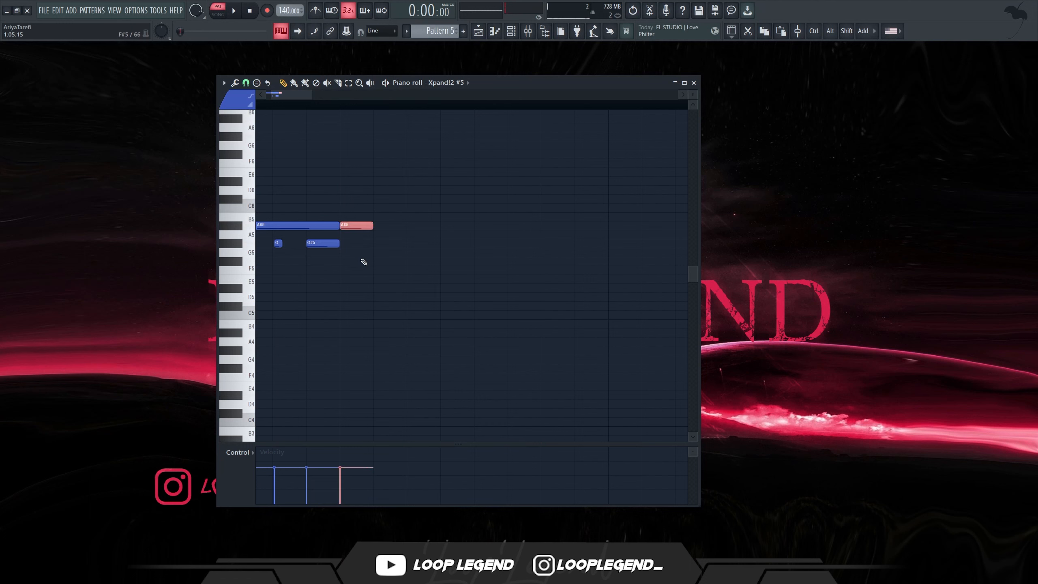
Step: Move the note at 1:05 down to G5 and play the pattern
{"action": "key", "text": "space"}
{"action": "left_click_drag", "start_coordinate": [362, 242], "coordinate": [360, 248]}
{"action": "key", "text": "space"}
{"action": "key", "text": "space"}
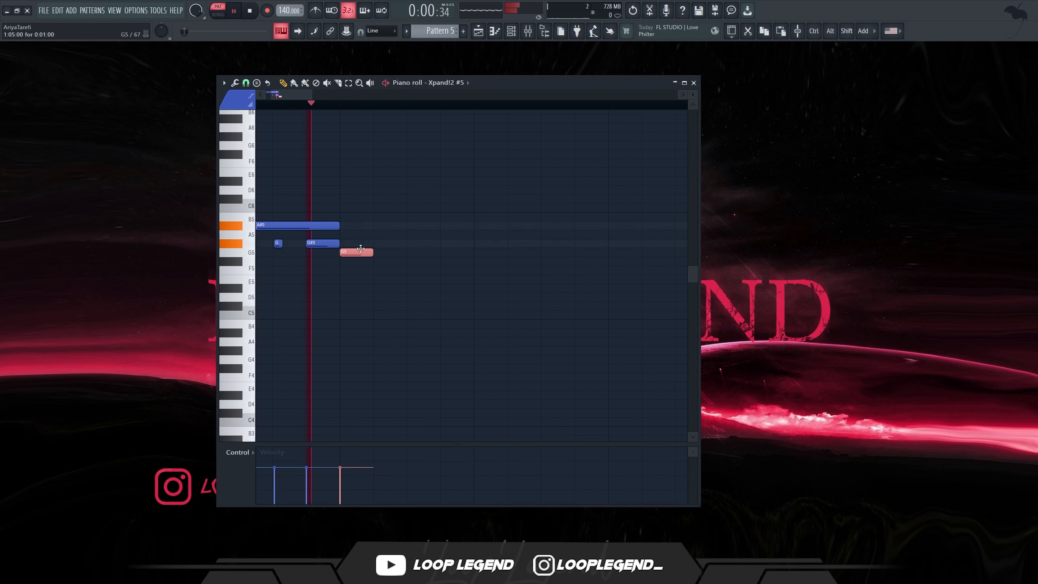
Step: Lengthen the G5 at 1:05 to two steps, add a two-step F5 at 1:09, and play in song mode
{"action": "key", "text": "space"}
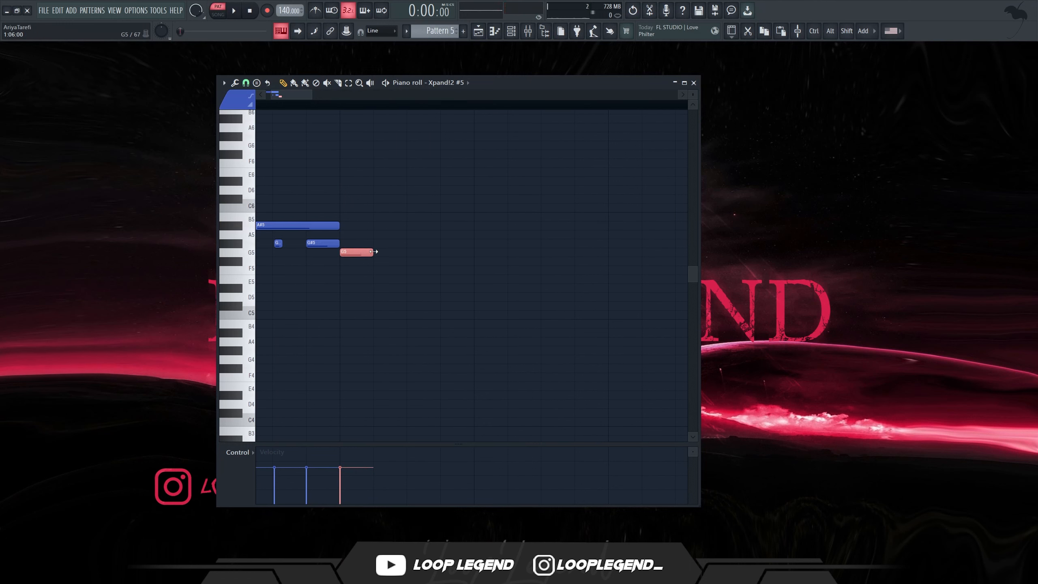
{"action": "left_click", "coordinate": [469, 251]}
{"action": "left_click_drag", "start_coordinate": [511, 253], "coordinate": [510, 274]}
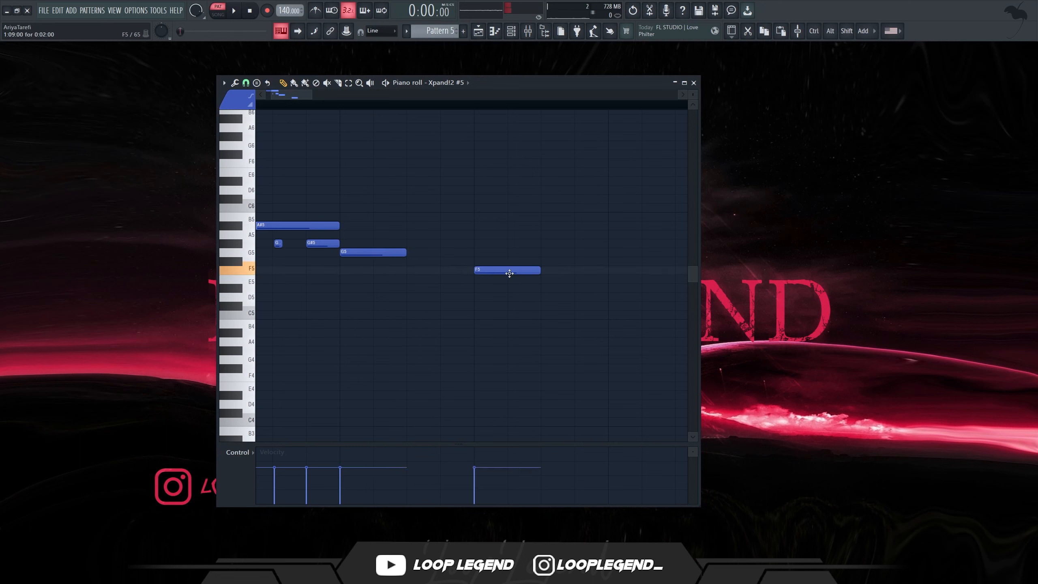
{"action": "left_click", "coordinate": [216, 11]}
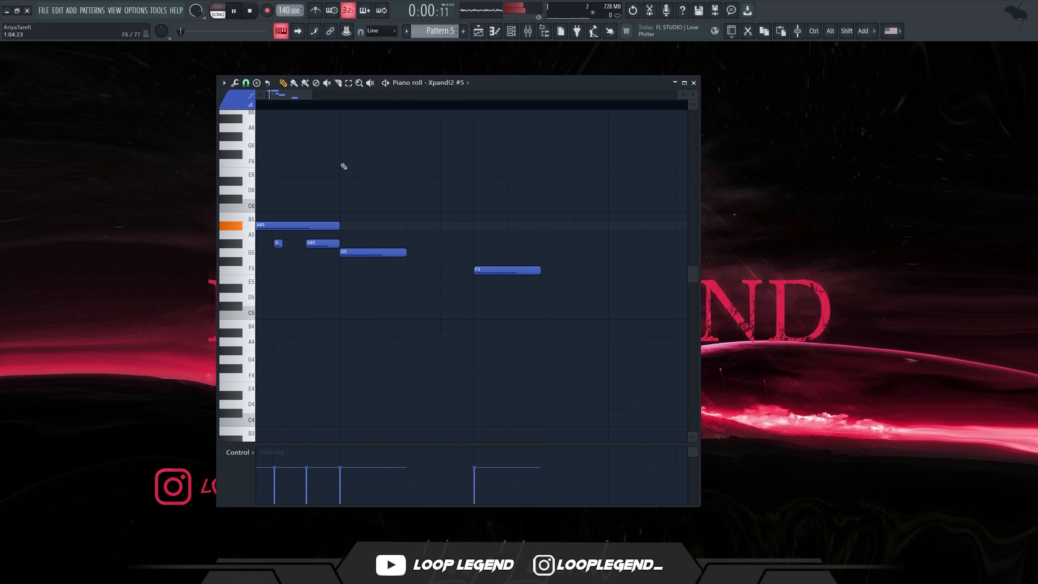
{"action": "scroll", "coordinate": [400, 326], "scroll_direction": "down", "scroll_amount": 1}
{"action": "scroll", "coordinate": [399, 326], "scroll_direction": "down", "scroll_amount": 1}
{"action": "key", "text": "space"}
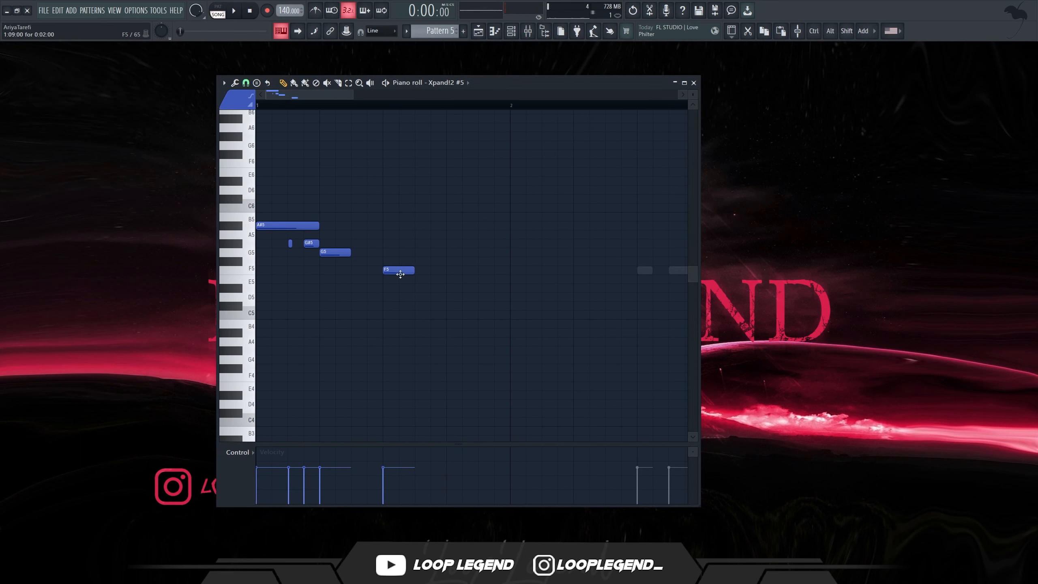
Step: Try a short C#6 note at 1:16 and play the pattern
{"action": "scroll", "coordinate": [400, 274], "scroll_direction": "up", "scroll_amount": 1}
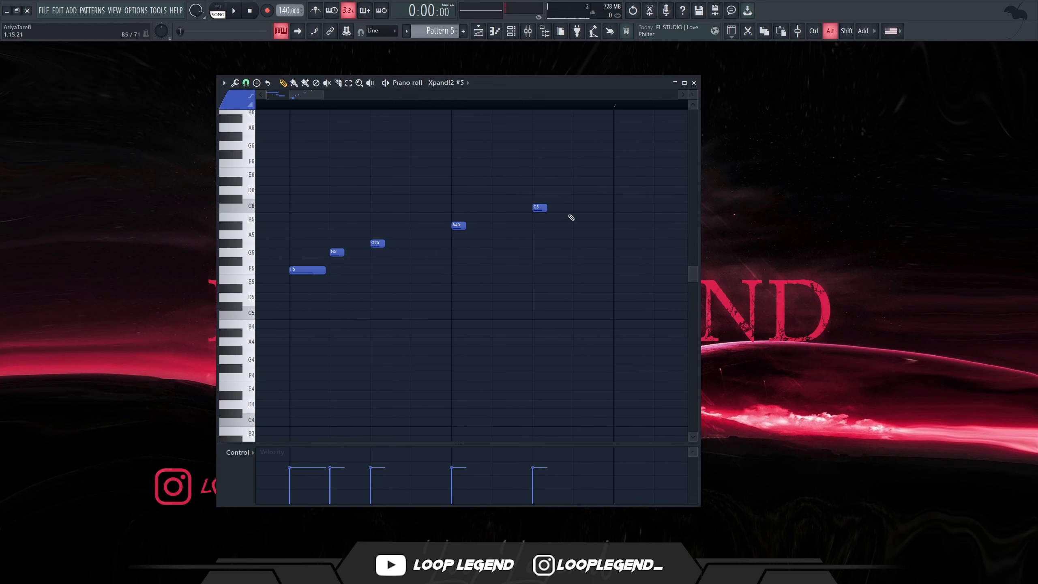
{"action": "left_click", "coordinate": [570, 202]}
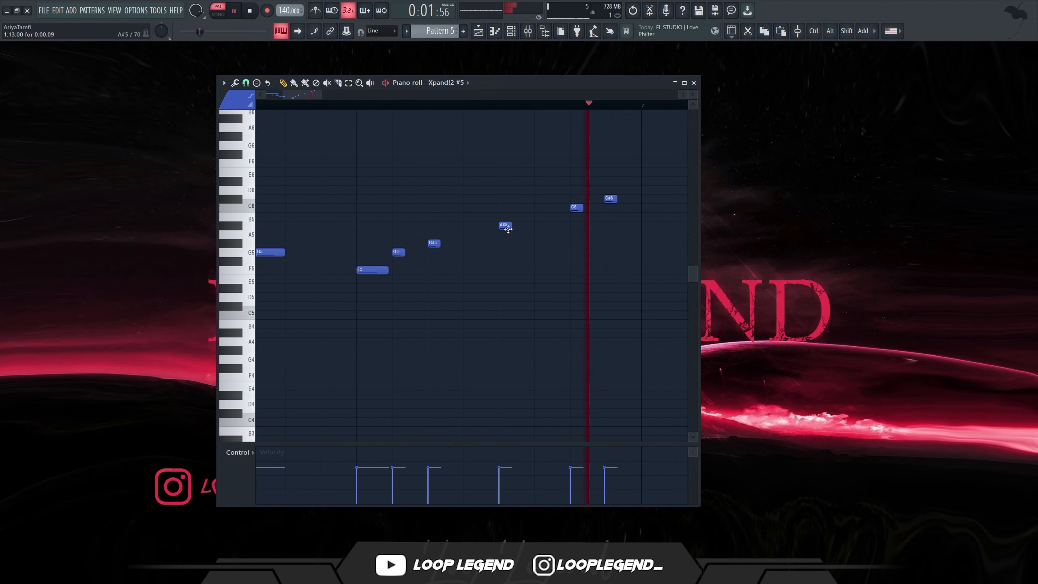
{"action": "key", "text": "space"}
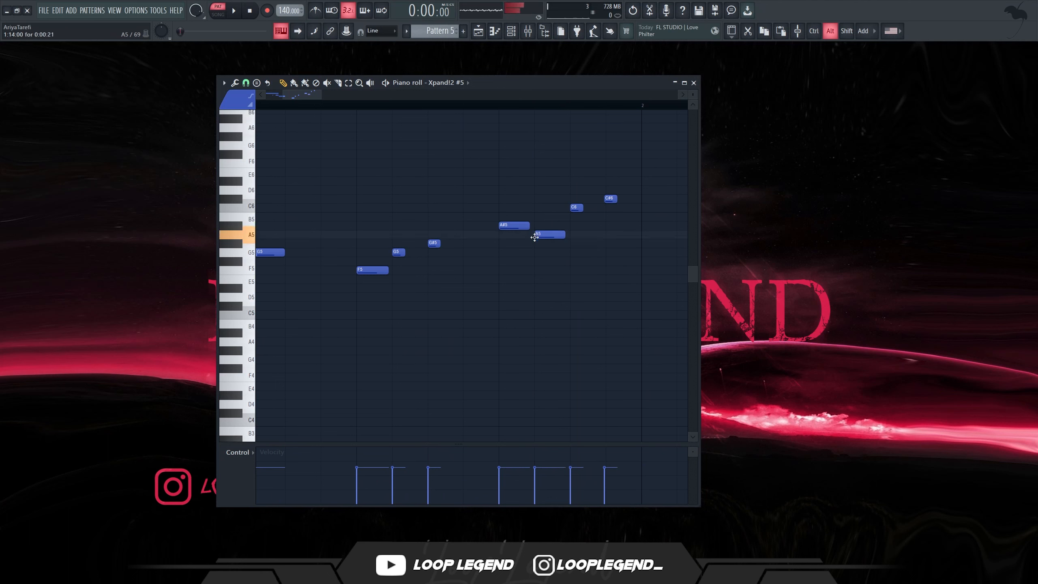
Step: Turn the A5 at 1:14 into a short G#5, add a short G5 beside it, and move the G#5 half a step later
{"action": "left_click_drag", "start_coordinate": [535, 237], "coordinate": [541, 243]}
{"action": "key", "text": "space"}
{"action": "left_click", "coordinate": [551, 251]}
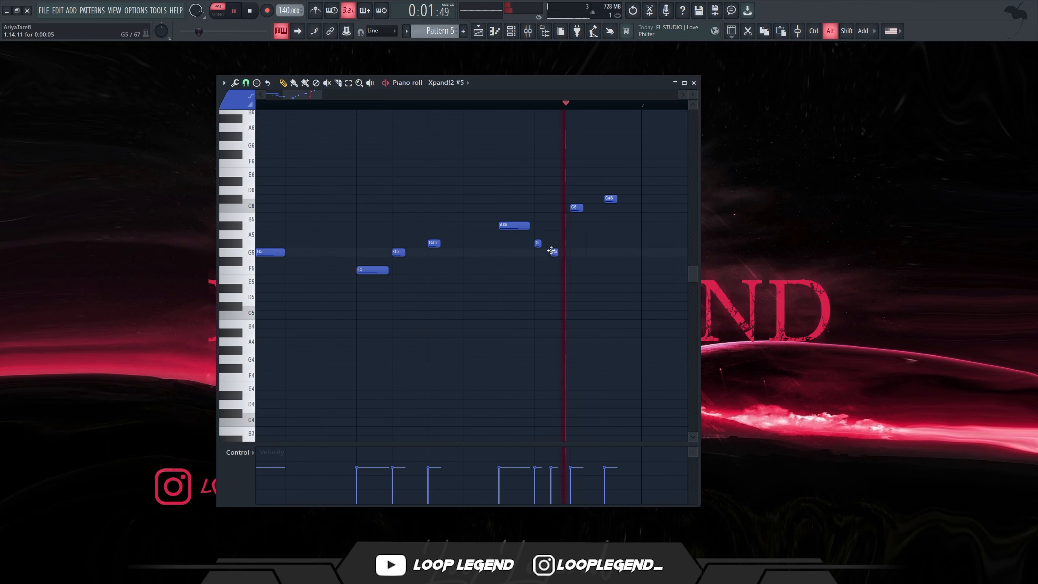
{"action": "left_click_drag", "start_coordinate": [537, 244], "coordinate": [553, 241]}
{"action": "key", "text": "space"}
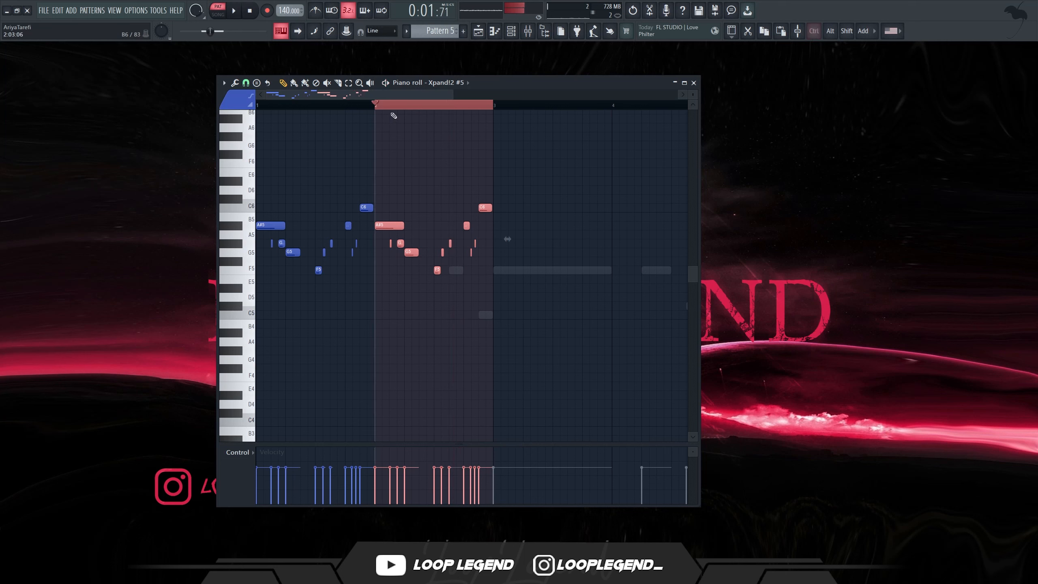
Step: Play in song mode, lower the C6 at 2:15 to G#5, and duplicate the two-bar melody after itself
{"action": "left_click", "coordinate": [311, 105]}
{"action": "key", "text": "l"}
{"action": "key", "text": "space"}
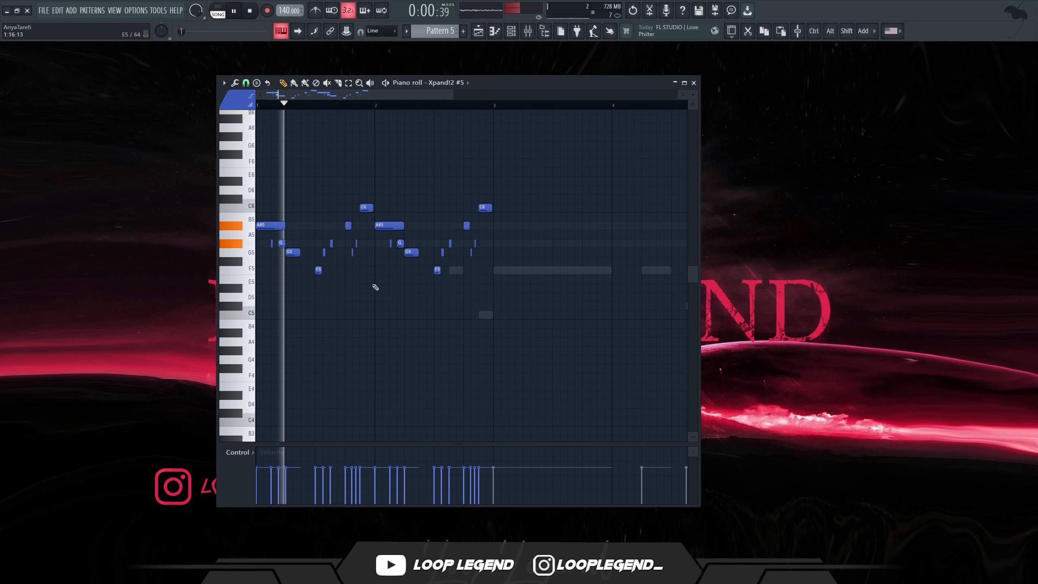
{"action": "scroll", "coordinate": [420, 342], "scroll_direction": "up", "scroll_amount": 1}
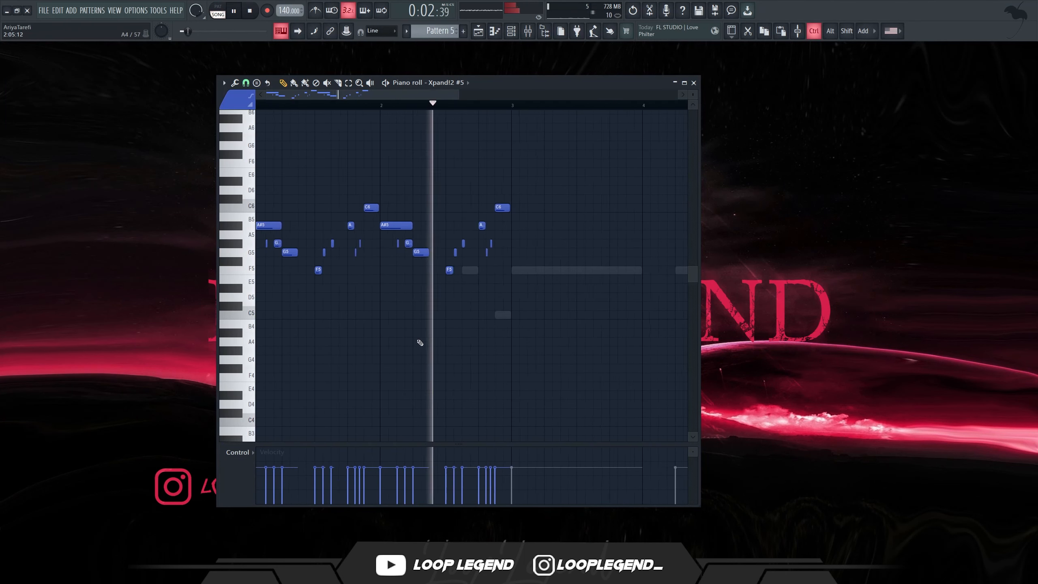
{"action": "scroll", "coordinate": [501, 225], "scroll_direction": "up", "scroll_amount": 2}
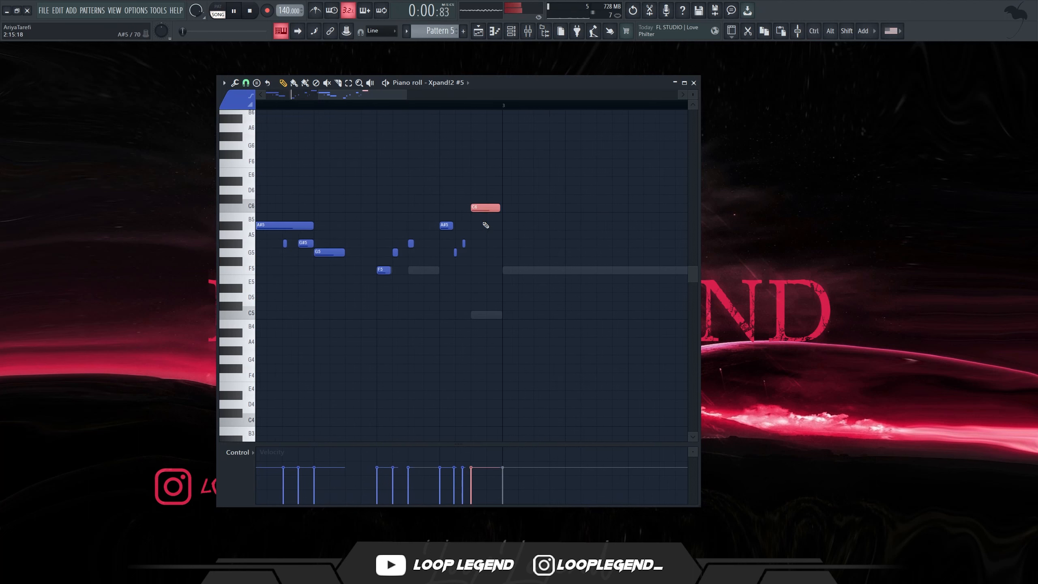
{"action": "left_click_drag", "start_coordinate": [485, 207], "coordinate": [485, 243]}
{"action": "left_click", "coordinate": [464, 243]}
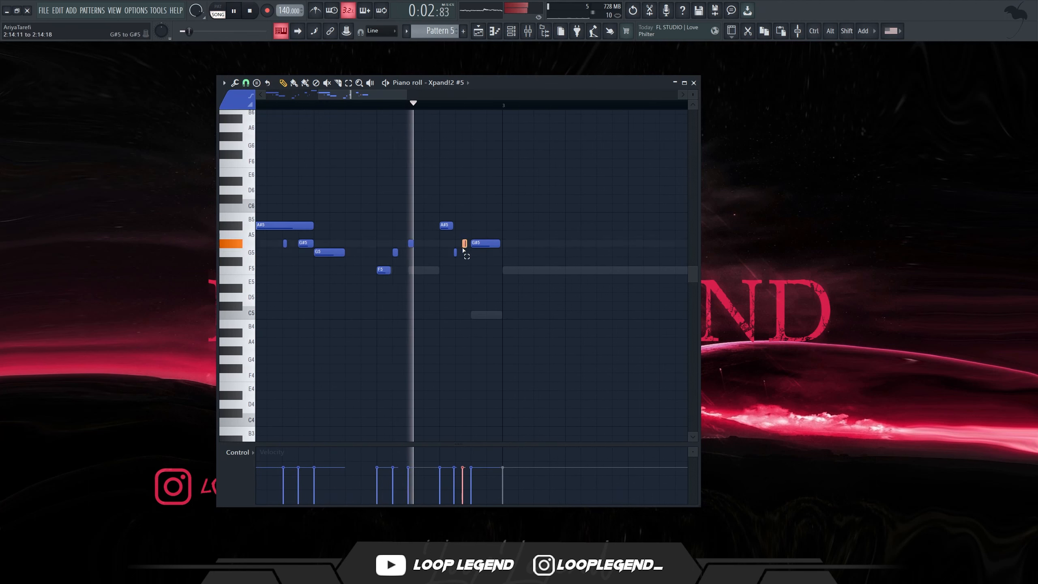
{"action": "scroll", "coordinate": [466, 295], "scroll_direction": "down", "scroll_amount": 2}
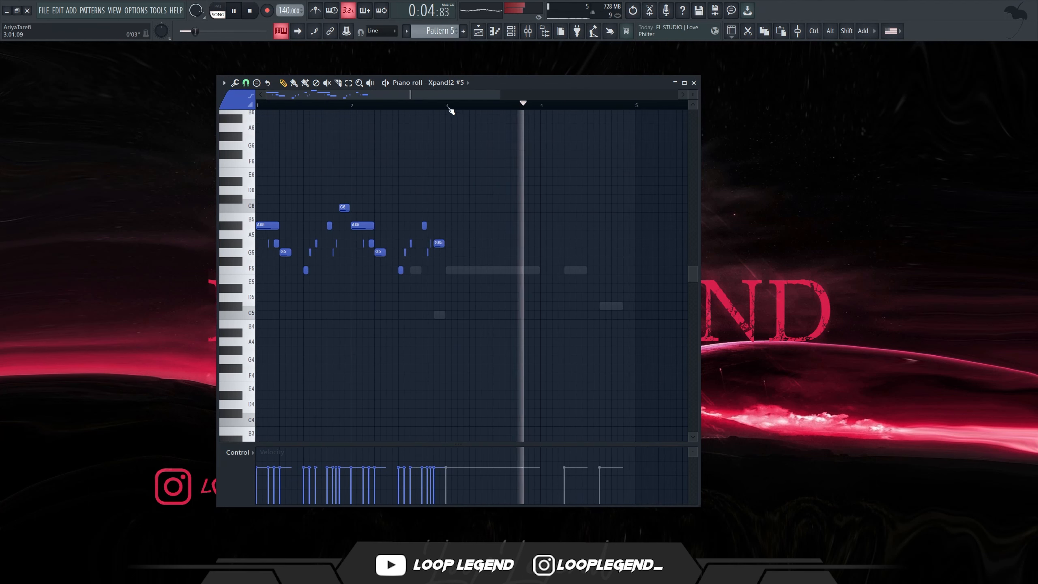
{"action": "key", "text": "ctrl+b"}
Step: Load Abbey Road Saturator Stereo on the Xpand!2 #5 mixer track and set its Mix to 47
{"action": "key", "text": "F9"}
{"action": "left_click", "coordinate": [231, 427]}
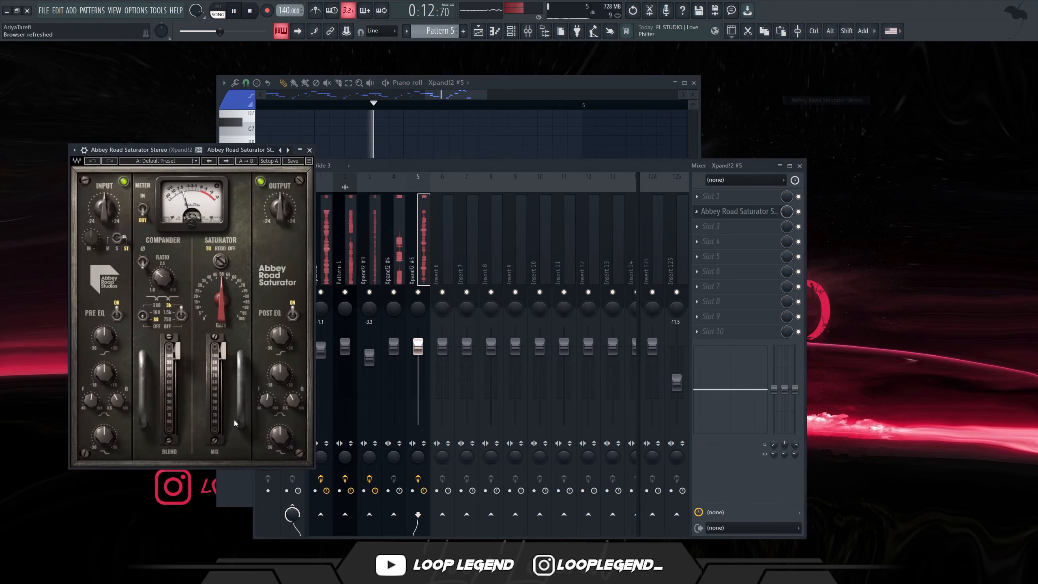
{"action": "left_click_drag", "start_coordinate": [227, 358], "coordinate": [227, 394]}
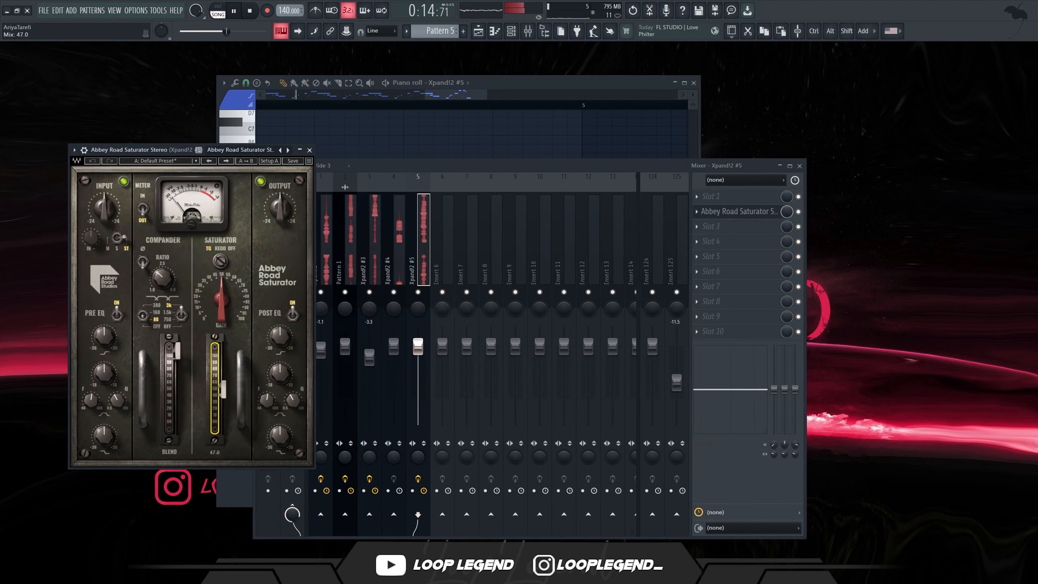
Step: Raise the final F5 note of bar 4 in the Xpand!2 #5 melody to G5
{"action": "key", "text": "F7"}
{"action": "scroll", "coordinate": [476, 320], "scroll_direction": "down", "scroll_amount": 1}
{"action": "scroll", "coordinate": [535, 306], "scroll_direction": "down", "scroll_amount": 1}
{"action": "scroll", "coordinate": [535, 305], "scroll_direction": "up", "scroll_amount": 2}
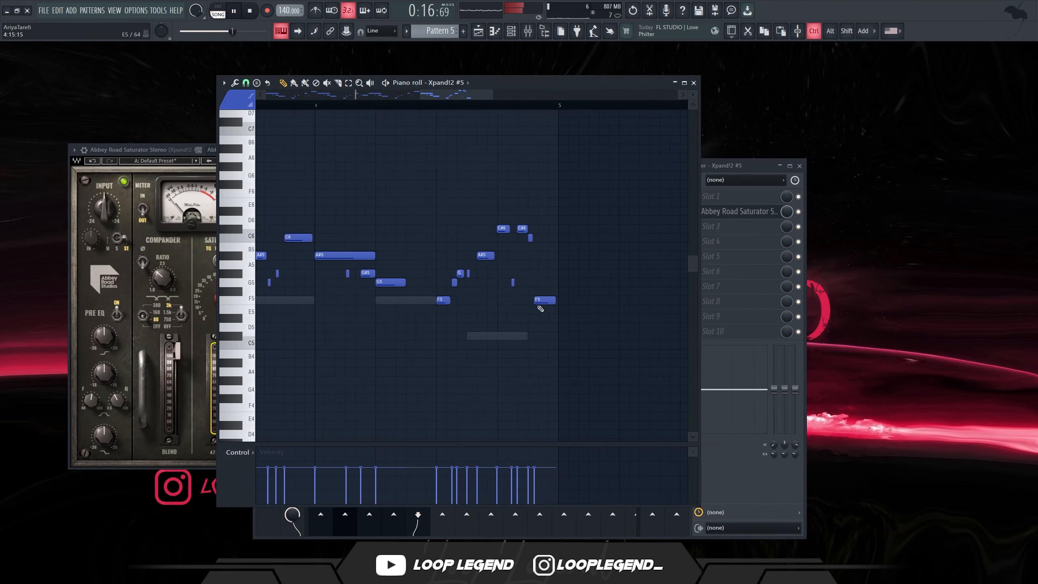
{"action": "left_click", "coordinate": [537, 302], "text": "ctrl"}
{"action": "key", "text": "shift+Up"}
{"action": "key", "text": "shift+Up"}
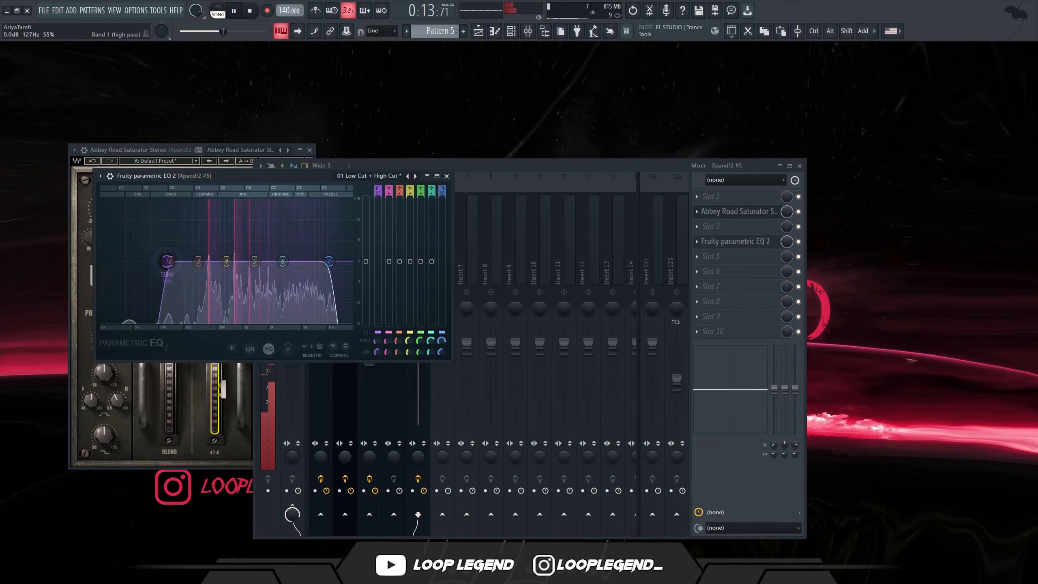
Step: Raise the low-cut and high-cut frequencies of Fruity parametric EQ 2 on Xpand!2 #5, and close the open windows
{"action": "left_click_drag", "start_coordinate": [167, 261], "coordinate": [191, 262]}
{"action": "left_click_drag", "start_coordinate": [329, 261], "coordinate": [347, 262]}
{"action": "key", "text": "Escape"}
{"action": "key", "text": "Escape"}
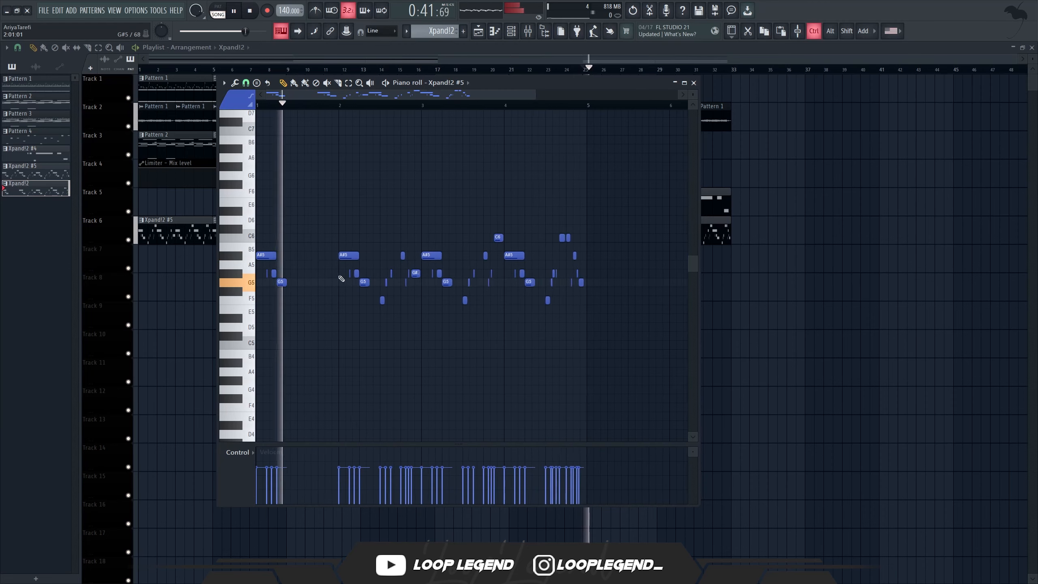
Step: Delete the G5 at 1:05 and the G#5 and G5 near the start of bar 2 in the Xpand!2 pattern
{"action": "right_click", "coordinate": [286, 282]}
{"action": "key", "text": "space"}
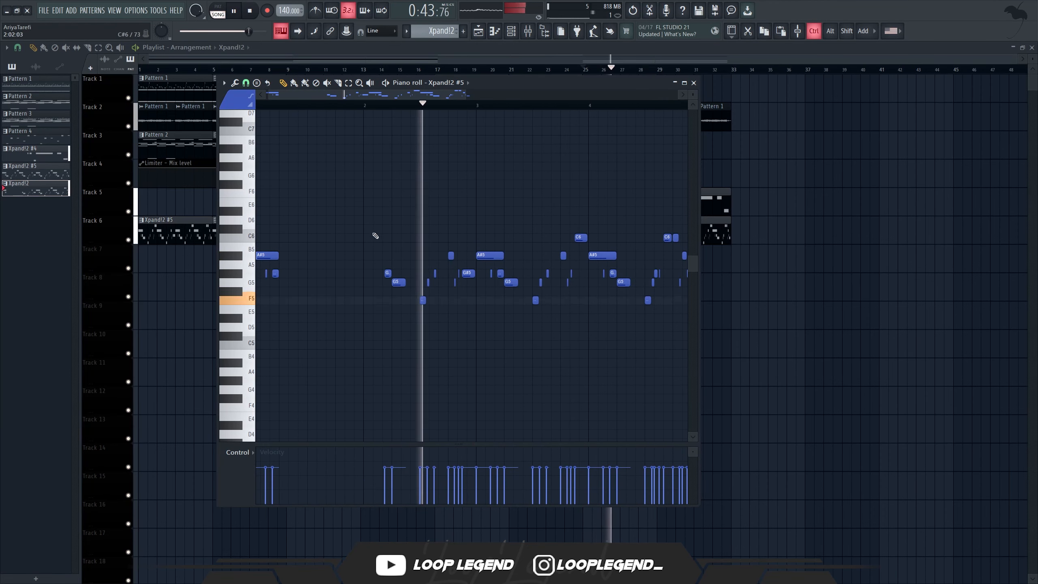
{"action": "key", "text": "ctrl+z"}
{"action": "left_click_drag", "start_coordinate": [359, 291], "coordinate": [409, 248], "text": "ctrl"}
{"action": "key", "text": "Delete"}
Step: Delete the G5 at 3:05 and the notes from 3:09 to 3:14, and select the C6 at 3:15
{"action": "scroll", "coordinate": [466, 282], "scroll_direction": "down", "scroll_amount": 1}
{"action": "key", "text": "space"}
{"action": "key", "text": "space"}
{"action": "left_click", "coordinate": [474, 327]}
{"action": "left_click_drag", "start_coordinate": [461, 339], "coordinate": [506, 250], "text": "ctrl"}
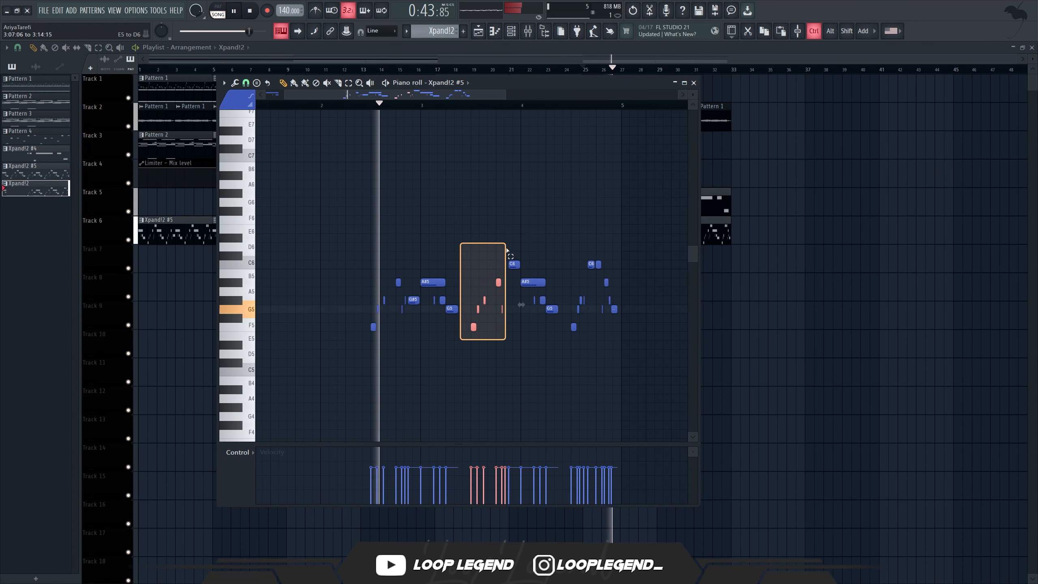
{"action": "key", "text": "Delete"}
{"action": "right_click", "coordinate": [453, 309]}
{"action": "left_click", "coordinate": [514, 263], "text": "ctrl"}
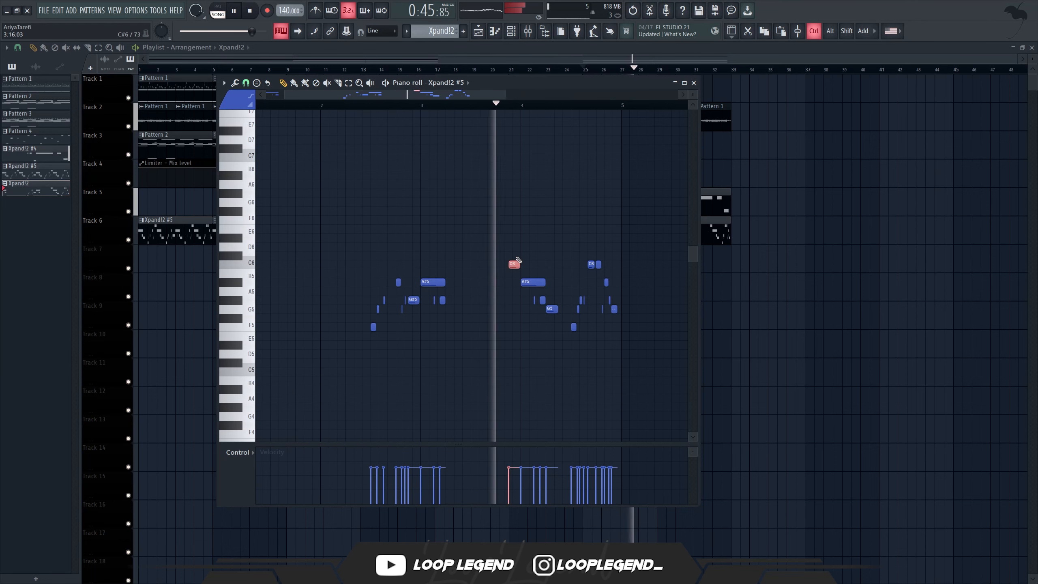
{"action": "scroll", "coordinate": [527, 254], "scroll_direction": "up", "scroll_amount": 2}
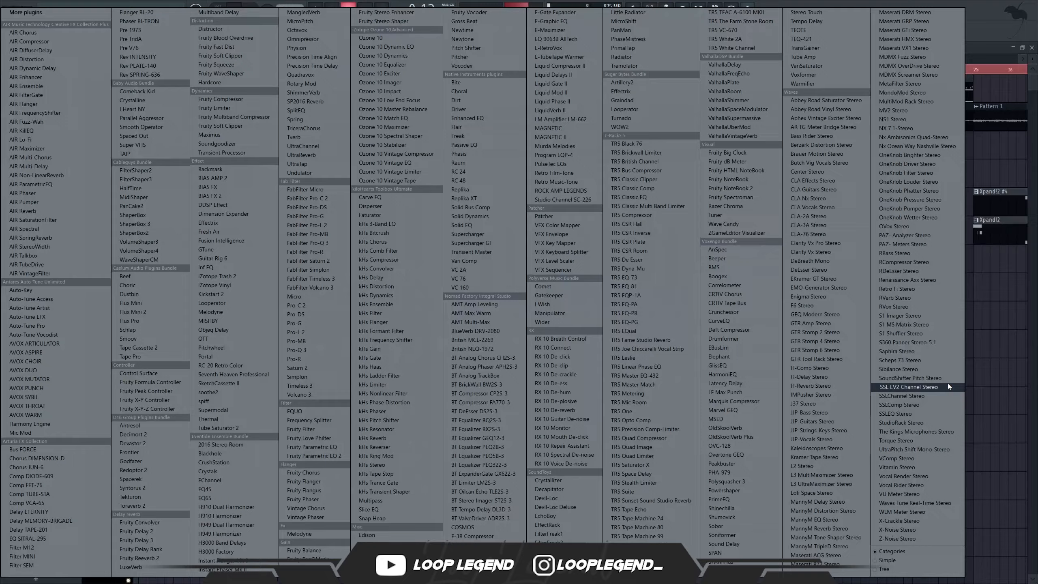
Step: Load SoundShifter Pitch Stereo in slot 4 and Fruity Flanger in slot 7 of Insert 6, and open slot 8's plugin choice
{"action": "left_click", "coordinate": [948, 383]}
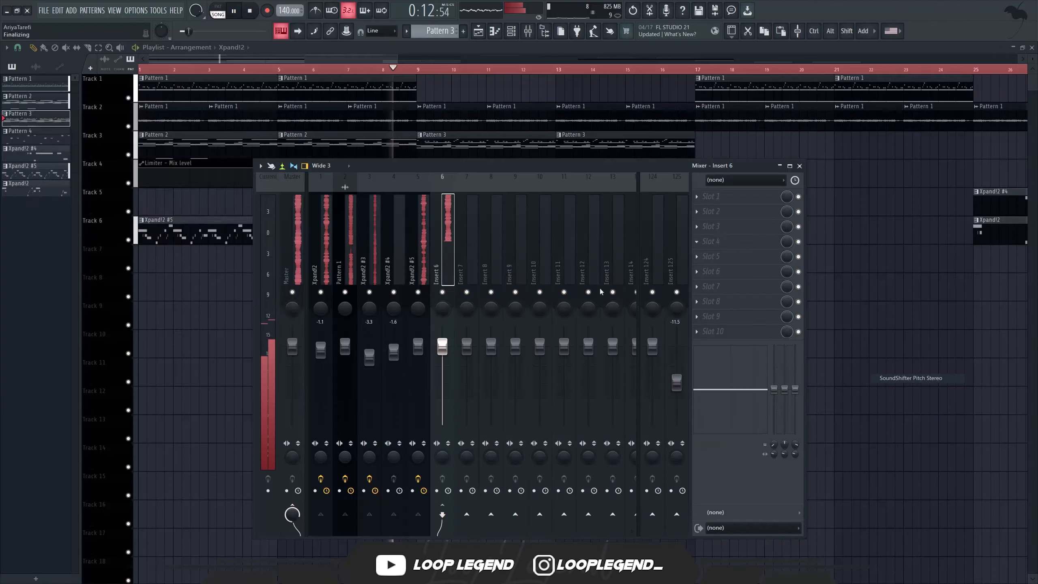
{"action": "left_click_drag", "start_coordinate": [66, 148], "coordinate": [66, 152]}
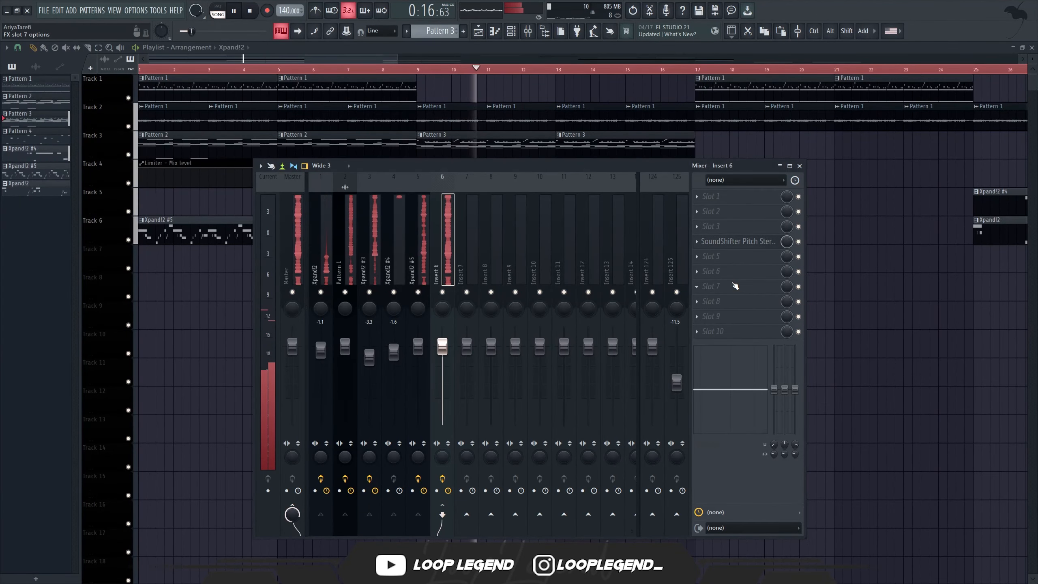
{"action": "left_click", "coordinate": [736, 289]}
{"action": "left_click", "coordinate": [310, 482]}
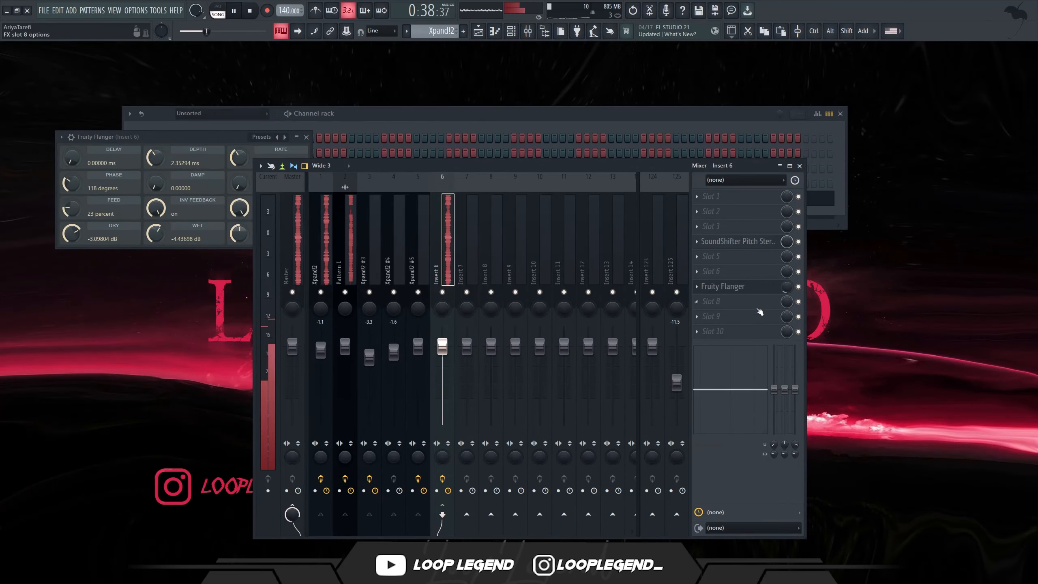
{"action": "left_click", "coordinate": [711, 301]}
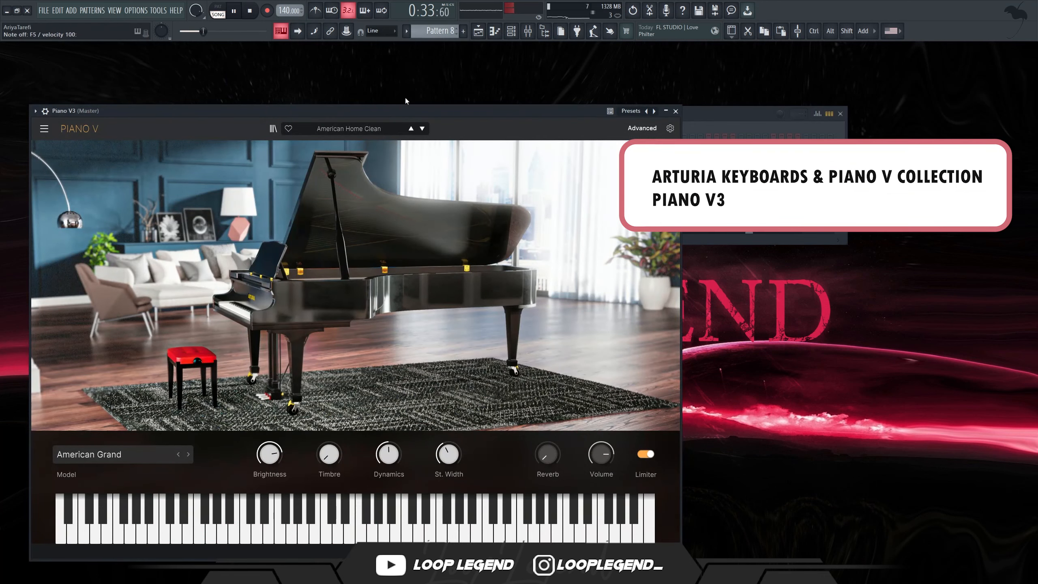
Step: Draw a four-bar G#2 note at bar 1 in the Piano V3 piano roll and play in song mode
{"action": "key", "text": "Escape"}
{"action": "key", "text": "F7"}
{"action": "key", "text": "space"}
{"action": "left_click_drag", "start_coordinate": [278, 294], "coordinate": [267, 292]}
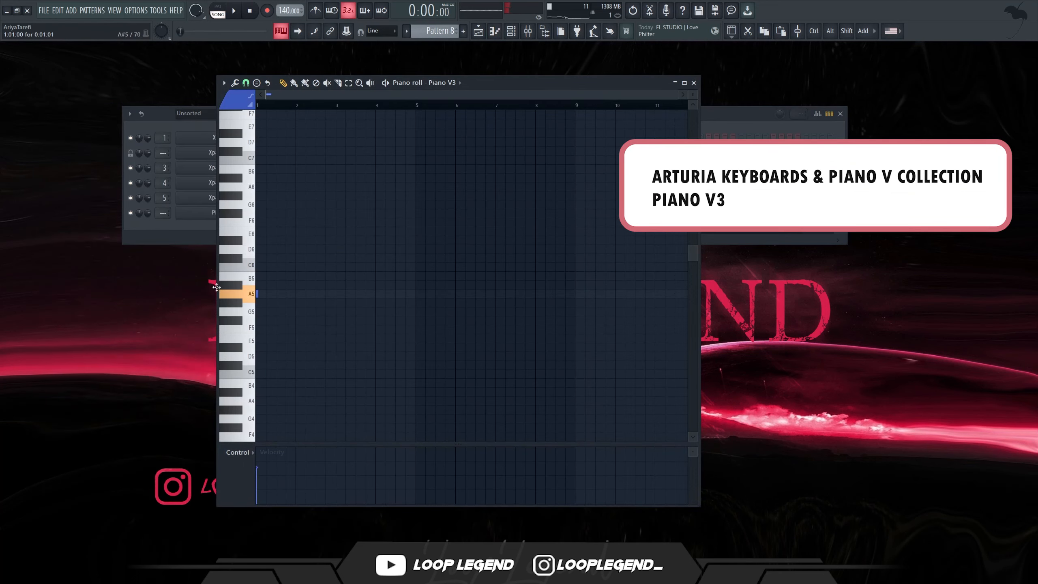
{"action": "key", "text": "space"}
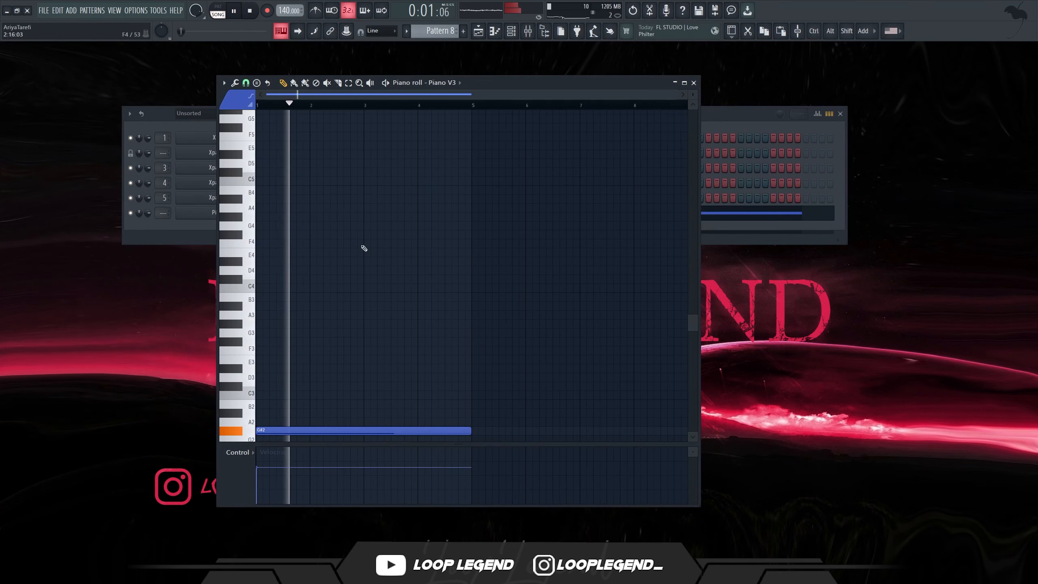
Step: Shorten the Piano V3 G#2 note to two bars and duplicate it three times
{"action": "left_click_drag", "start_coordinate": [470, 431], "coordinate": [364, 431]}
{"action": "key", "text": "ctrl+b"}
{"action": "key", "text": "ctrl+b"}
{"action": "key", "text": "ctrl+b"}
Step: Lower the fourth Piano V3 note to E2 and add a two-bar B2 above it at bar 7
{"action": "scroll", "coordinate": [633, 395], "scroll_direction": "down", "scroll_amount": 1}
{"action": "left_click_drag", "start_coordinate": [634, 395], "coordinate": [634, 430]}
{"action": "scroll", "coordinate": [602, 388], "scroll_direction": "right", "scroll_amount": 1}
{"action": "scroll", "coordinate": [548, 405], "scroll_direction": "up", "scroll_amount": 2}
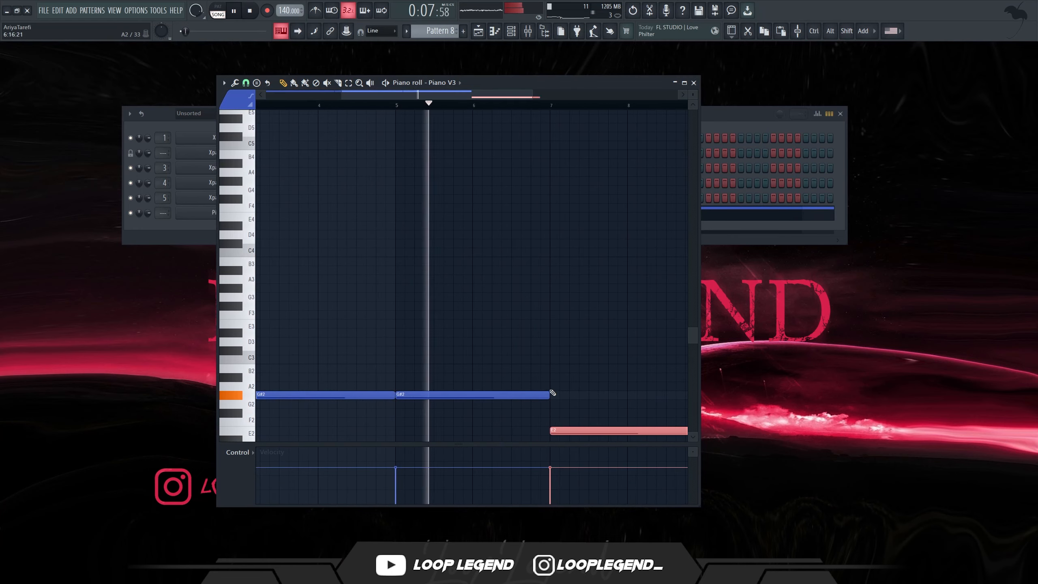
{"action": "left_click", "coordinate": [556, 386]}
{"action": "left_click", "coordinate": [562, 388], "text": "ctrl"}
{"action": "key", "text": "shift+Up"}
{"action": "key", "text": "shift+Up"}
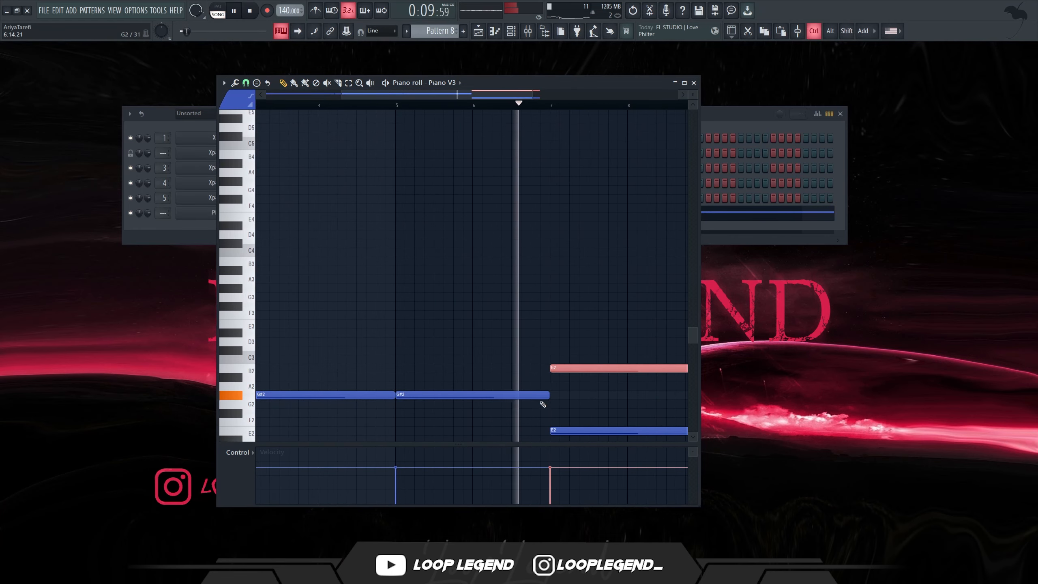
Step: Raise both Piano V3 notes at bar 7 by one octave to E3 and B3, and play the pattern
{"action": "scroll", "coordinate": [541, 405], "scroll_direction": "down", "scroll_amount": 2}
{"action": "left_click", "coordinate": [552, 393], "text": "ctrl"}
{"action": "left_click", "coordinate": [551, 370], "text": "ctrl"}
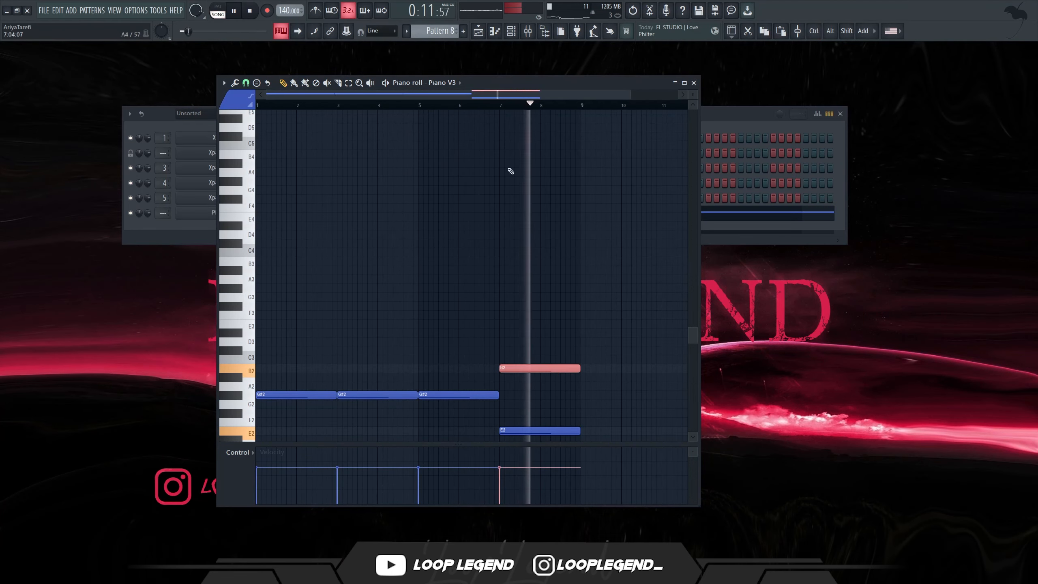
{"action": "left_click_drag", "start_coordinate": [578, 329], "coordinate": [578, 434]}
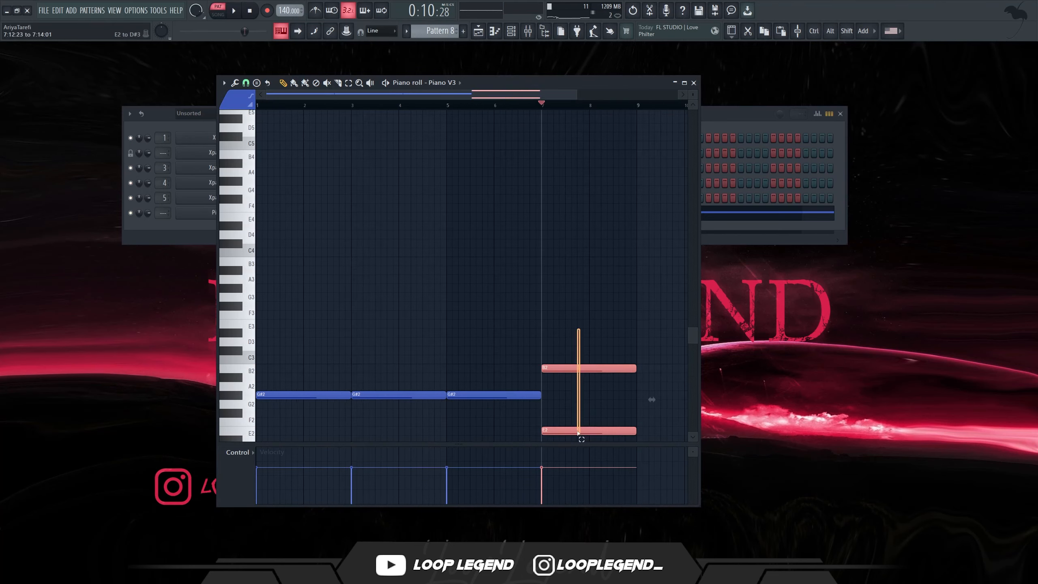
{"action": "key", "text": "ctrl+Up"}
{"action": "key", "text": "space"}
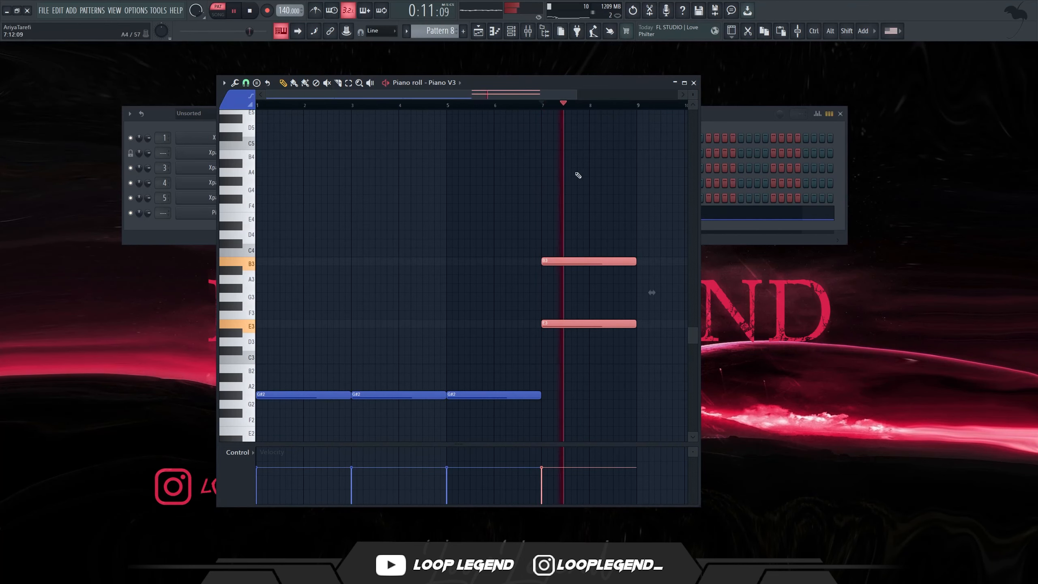
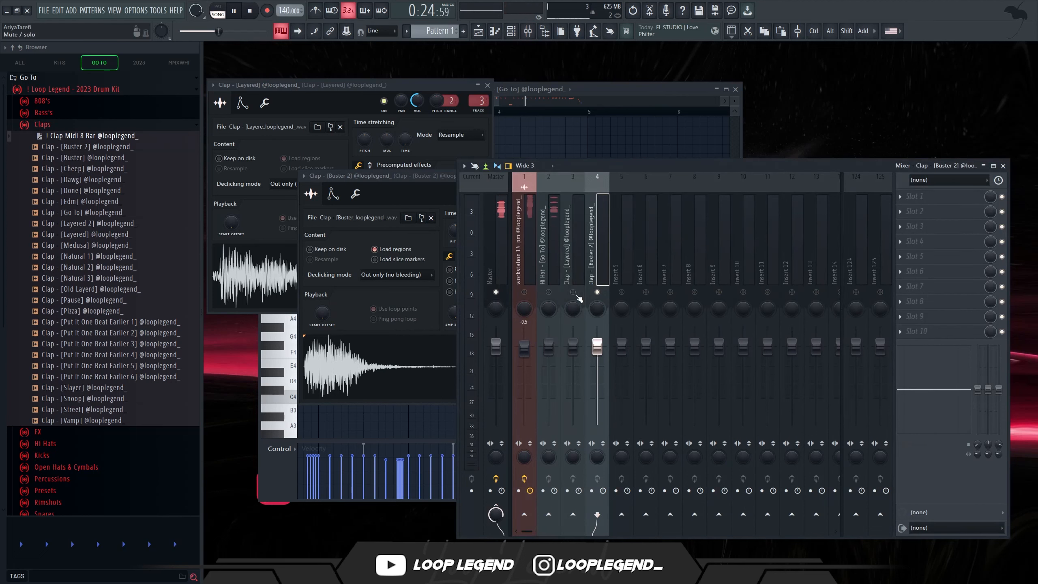
Step: Pan the Clap Layered and Clap Buster 2 mixer tracks to opposite sides, then select both tracks together
{"action": "left_click", "coordinate": [573, 292]}
{"action": "left_click_drag", "start_coordinate": [573, 309], "coordinate": [597, 294]}
{"action": "left_click", "coordinate": [500, 281]}
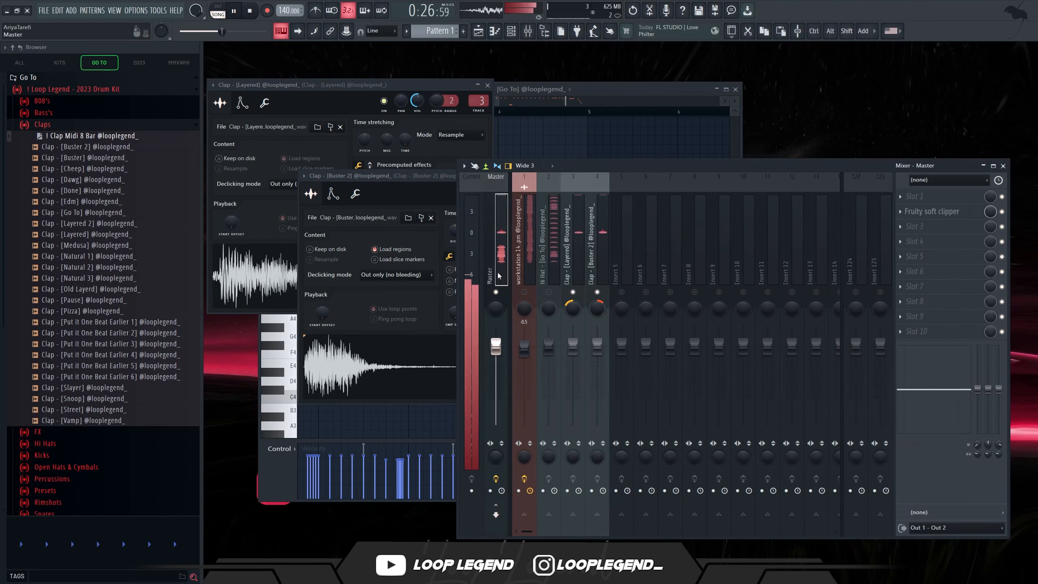
{"action": "left_click", "coordinate": [597, 261]}
{"action": "left_click", "coordinate": [572, 262], "text": "ctrl+shift"}
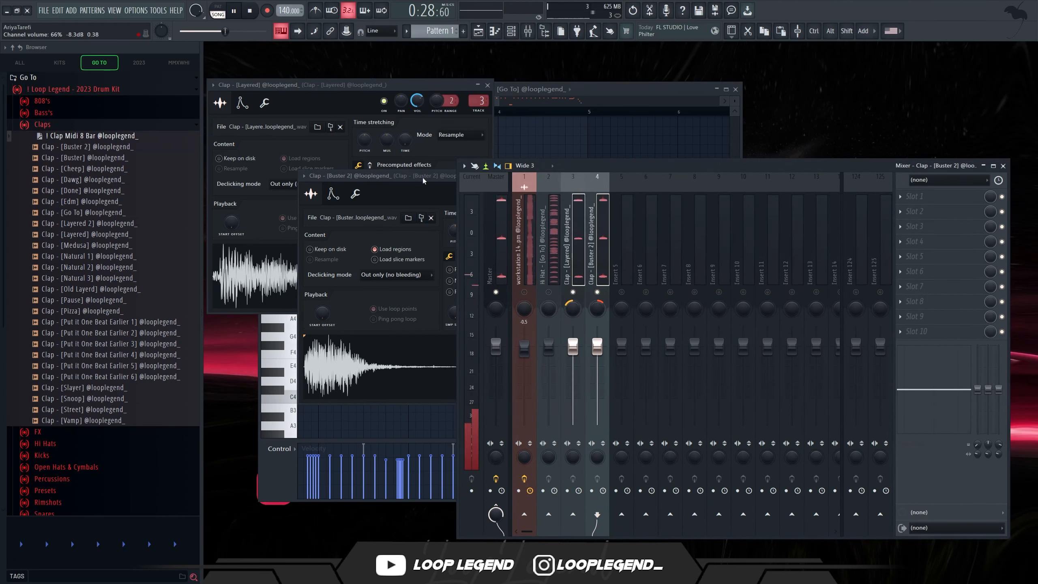
{"action": "left_click", "coordinate": [435, 180]}
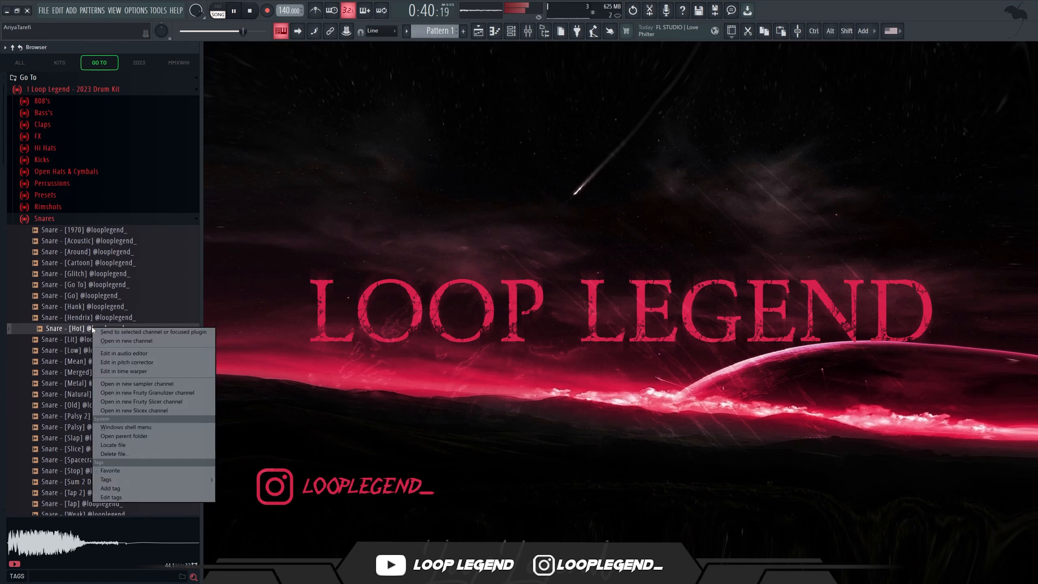
Step: Load the Hot snare sample into the selected channel and replace it with the Go To snare
{"action": "left_click", "coordinate": [98, 332]}
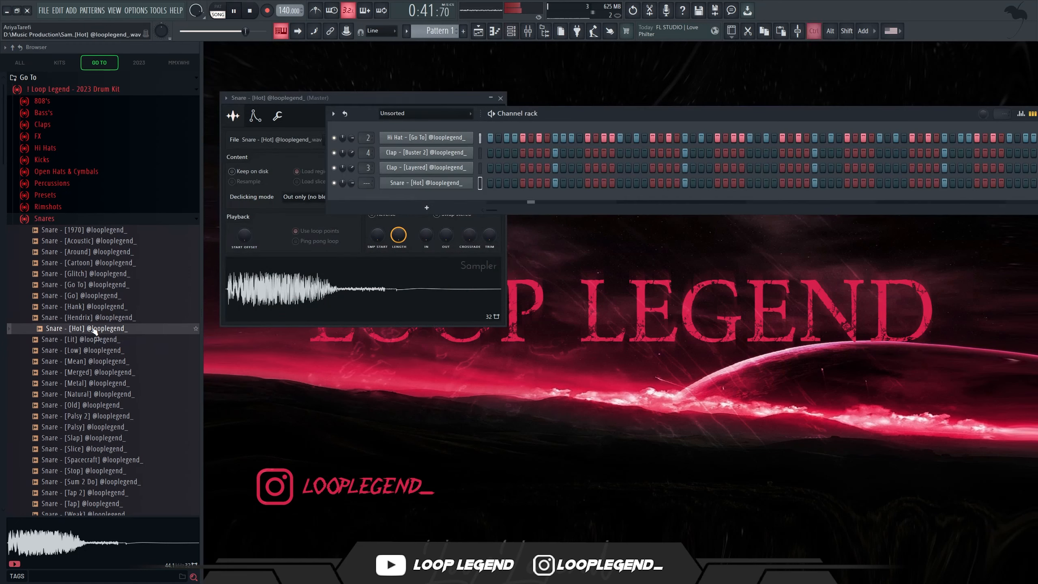
{"action": "right_click", "coordinate": [116, 287]}
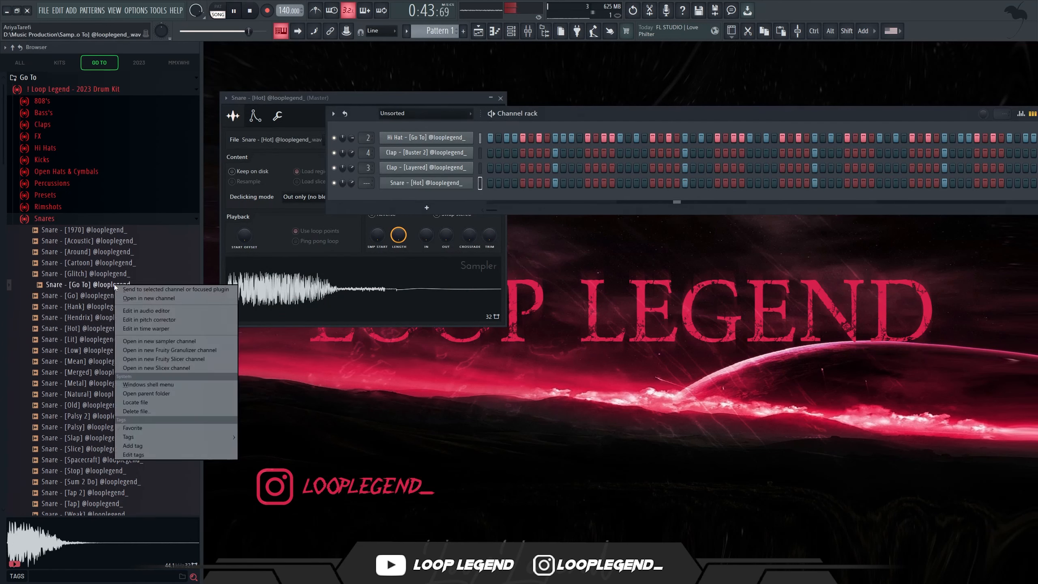
{"action": "left_click", "coordinate": [126, 289]}
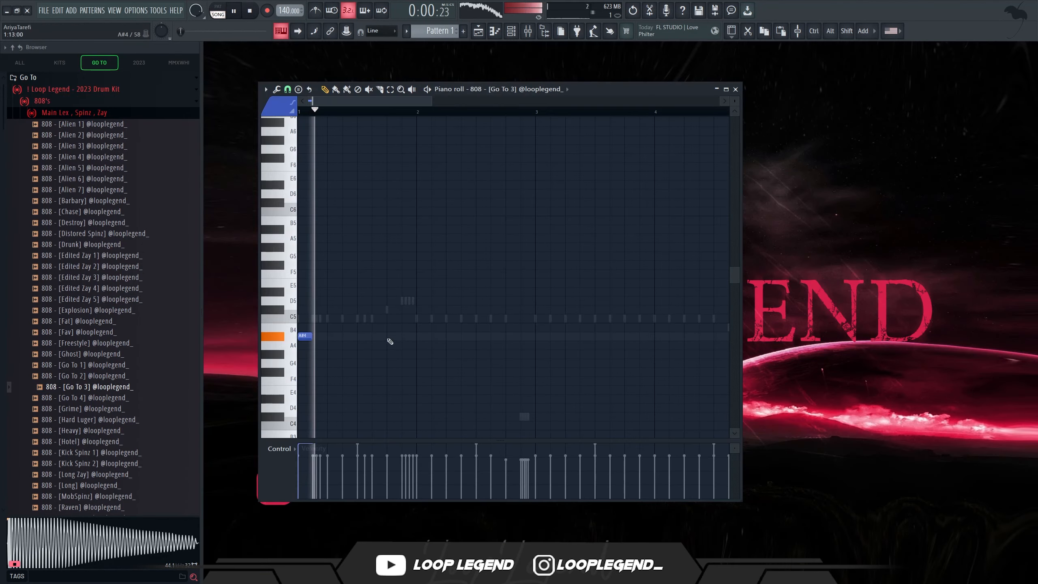
Step: Draw half-beat A#4 notes across bars 1 and 2 of the 808 part and lower the velocity of bar 1's beat 4 note
{"action": "left_click", "coordinate": [390, 336]}
{"action": "left_click", "coordinate": [409, 336]}
{"action": "left_click", "coordinate": [387, 474]}
{"action": "left_click", "coordinate": [453, 336]}
{"action": "left_click", "coordinate": [498, 337]}
Step: Add an 808 note near the end of bar 2, raise it an octave to A#5, and add an A#4 at bar 3
{"action": "left_click", "coordinate": [498, 336], "text": "ctrl"}
{"action": "left_click", "coordinate": [509, 336]}
{"action": "left_click", "coordinate": [514, 337], "text": "ctrl"}
{"action": "key", "text": "ctrl+Up"}
{"action": "left_click", "coordinate": [542, 337]}
{"action": "key", "text": "space"}
Step: Set the snap to Step, shorten the A#5 note in bar 2 to one step and duplicate it twice
{"action": "left_click", "coordinate": [288, 89]}
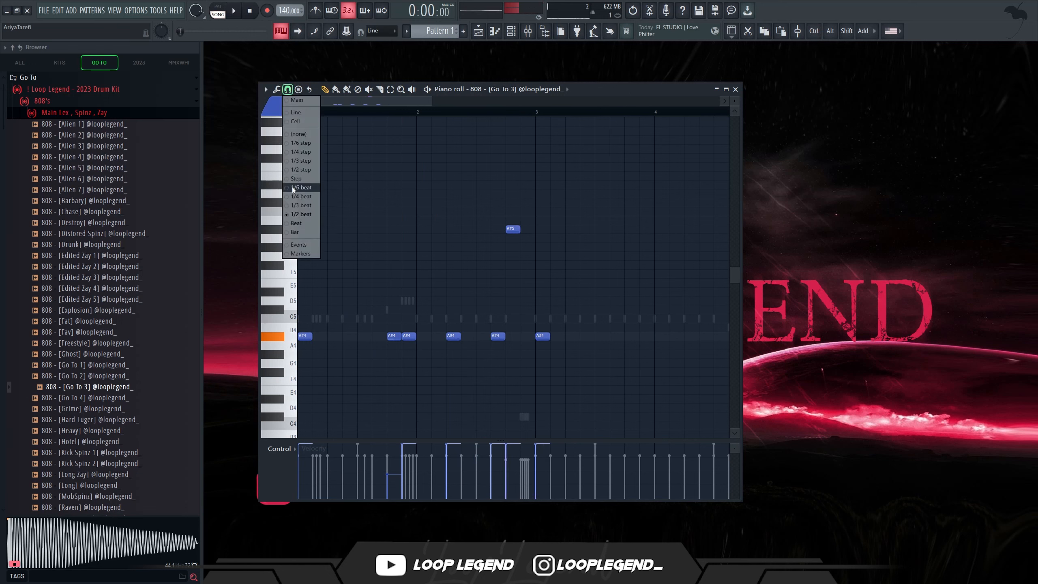
{"action": "left_click", "coordinate": [298, 169]}
{"action": "left_click", "coordinate": [511, 229], "text": "ctrl"}
{"action": "scroll", "coordinate": [491, 238], "scroll_direction": "up", "scroll_amount": 2}
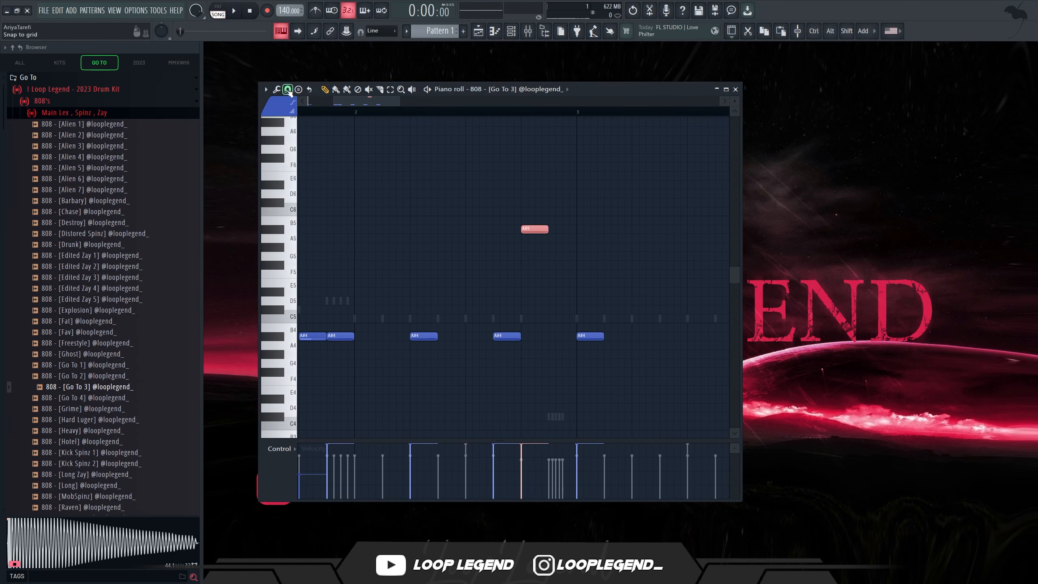
{"action": "left_click", "coordinate": [287, 89]}
{"action": "left_click", "coordinate": [287, 179]}
{"action": "key", "text": "shift+d"}
{"action": "key", "text": "ctrl+b"}
{"action": "key", "text": "ctrl+b"}
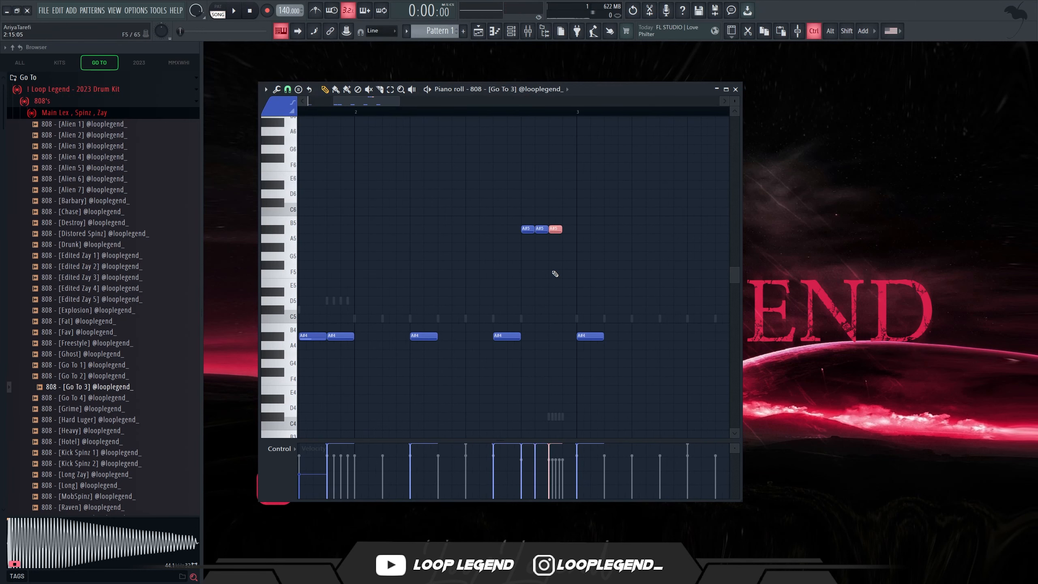
Step: Play the pattern and set the velocity of the three short A#5 notes to 100%
{"action": "key", "text": "space"}
{"action": "scroll", "coordinate": [538, 277], "scroll_direction": "down", "scroll_amount": 2}
{"action": "key", "text": "ctrl+d"}
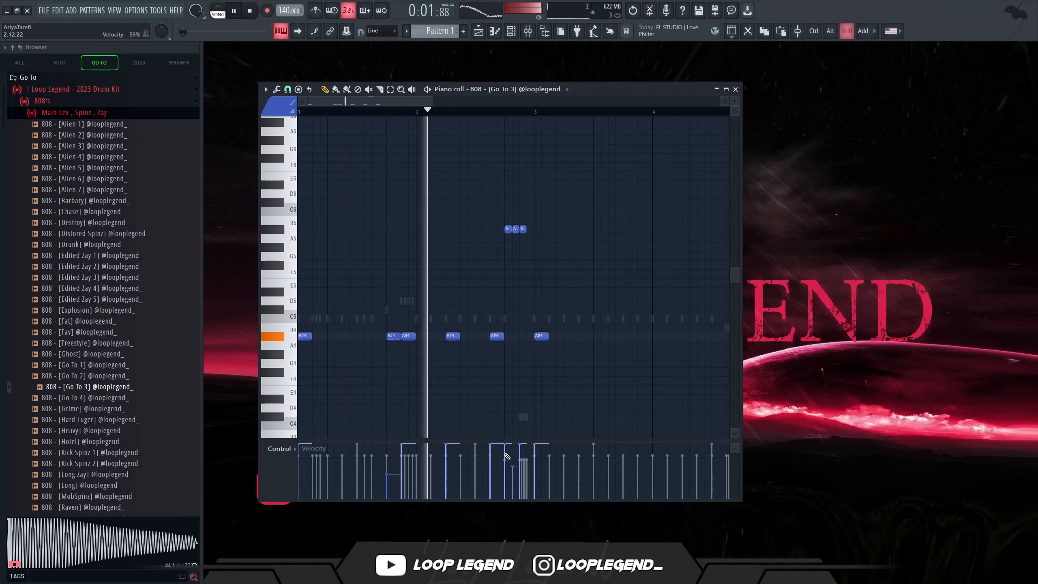
{"action": "left_click_drag", "start_coordinate": [504, 454], "coordinate": [521, 453]}
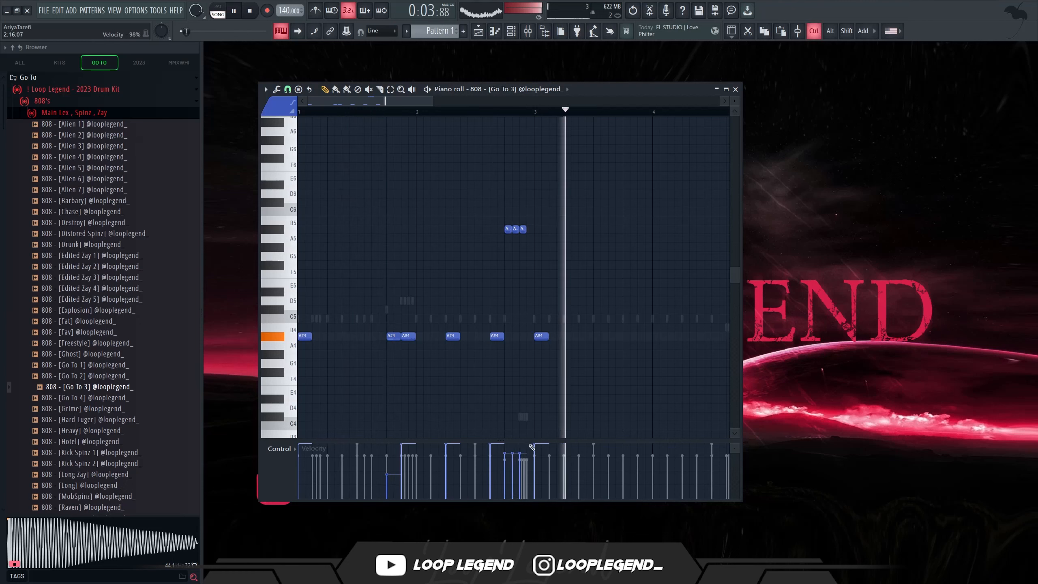
{"action": "key", "text": "space"}
{"action": "key", "text": "space"}
{"action": "left_click_drag", "start_coordinate": [524, 452], "coordinate": [505, 435]}
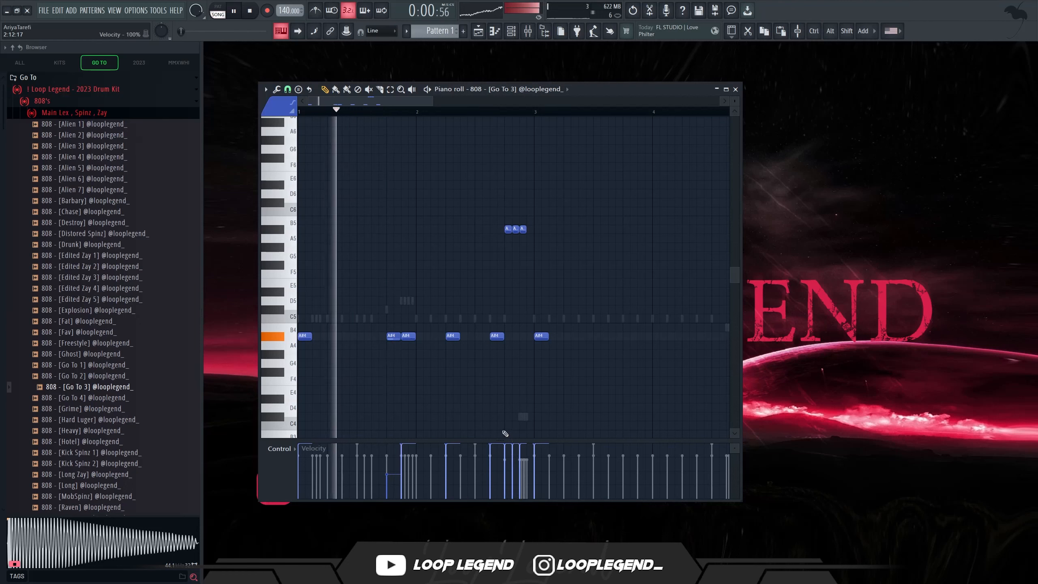
Step: Delete the A#4 note at bar 3 and duplicate bars 1 and 2 of the 808 part into bars 3 and 4
{"action": "right_click", "coordinate": [541, 336]}
{"action": "left_click_drag", "start_coordinate": [534, 112], "coordinate": [298, 112], "text": "ctrl"}
{"action": "key", "text": "ctrl+b"}
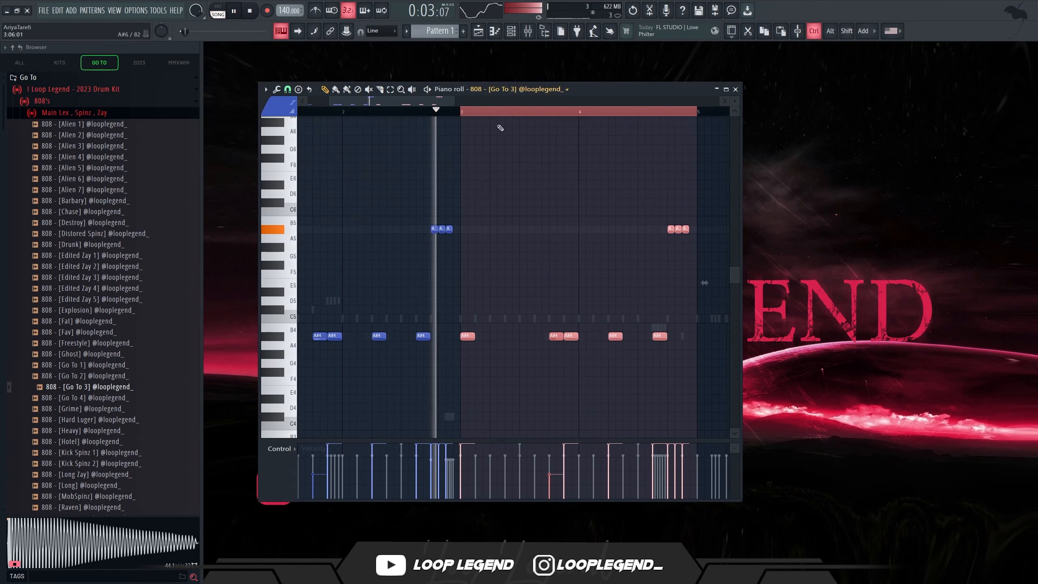
{"action": "key", "text": "ctrl+d"}
{"action": "scroll", "coordinate": [499, 289], "scroll_direction": "down", "scroll_amount": 2}
{"action": "scroll", "coordinate": [478, 306], "scroll_direction": "up", "scroll_amount": 3}
{"action": "left_click", "coordinate": [539, 336], "text": "shift"}
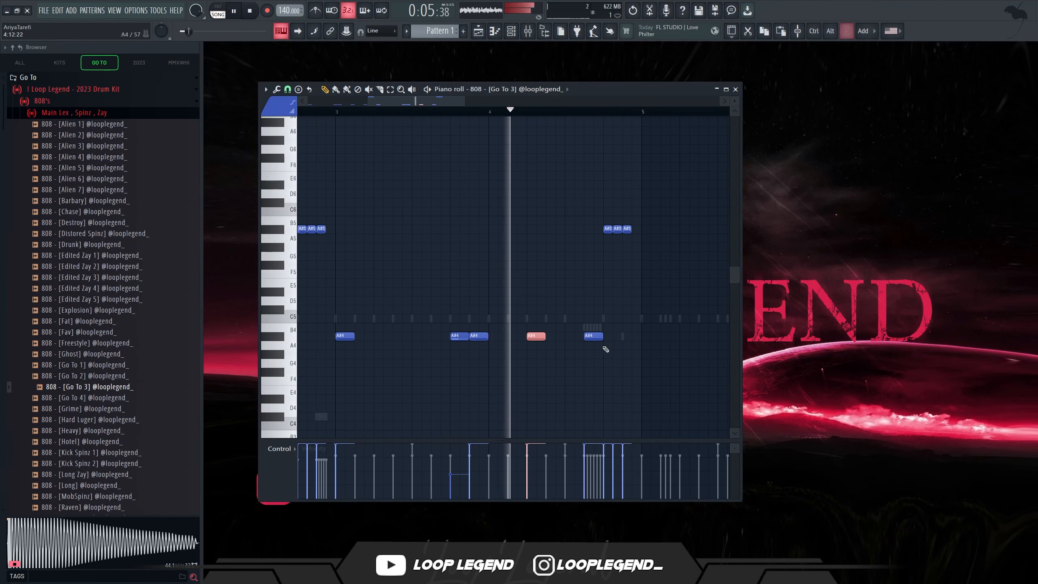
Step: Lower the three short A#5 notes at the end of bar 6 by one octave and delete the first two
{"action": "left_click_drag", "start_coordinate": [460, 250], "coordinate": [416, 225], "text": "ctrl"}
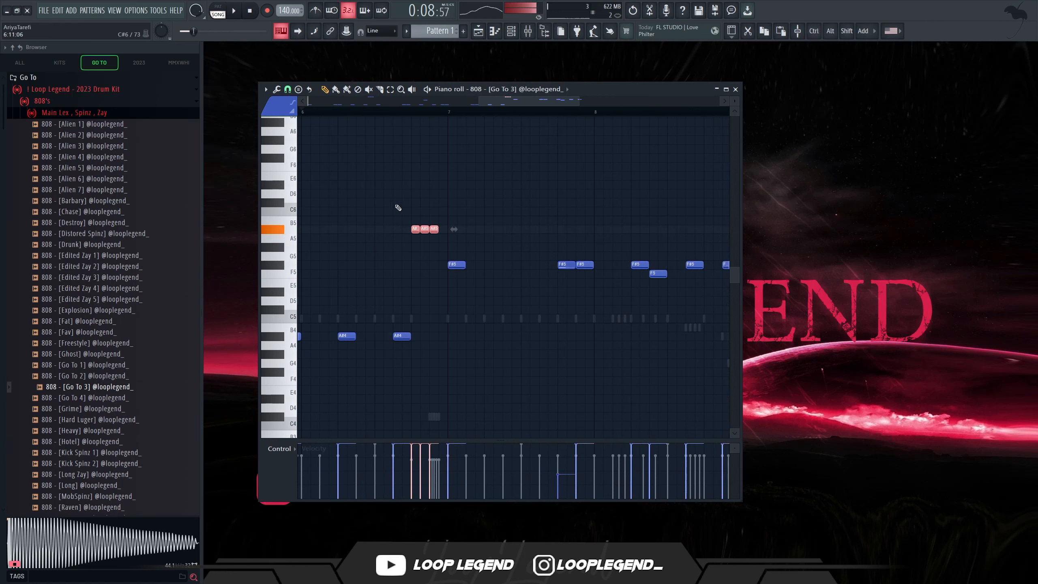
{"action": "key", "text": "ctrl+Down"}
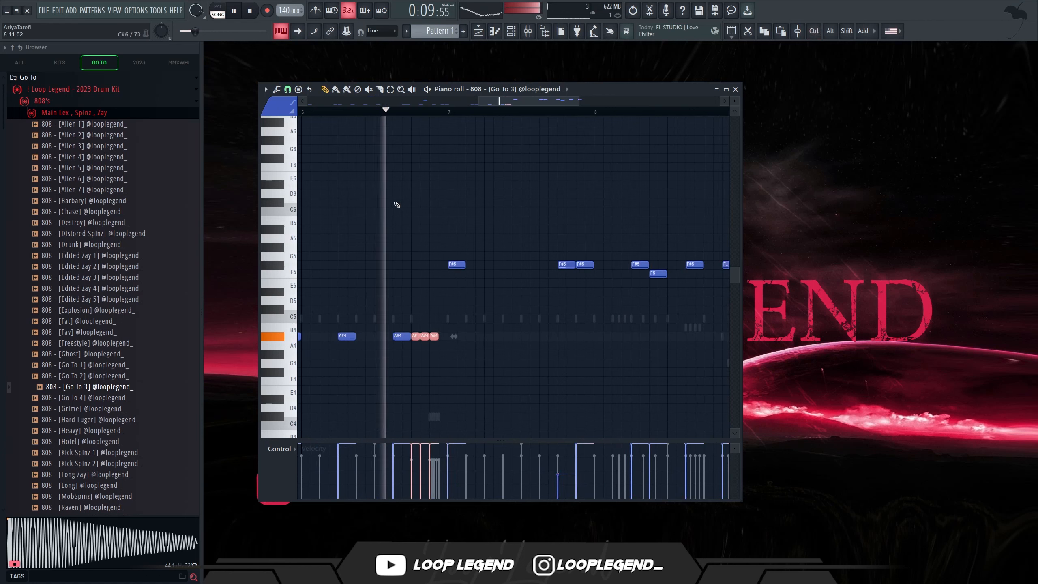
{"action": "right_click", "coordinate": [416, 336]}
{"action": "right_click", "coordinate": [425, 337]}
Step: Add an F#5 808 note in bar 7 and lower the last notes of bar 8 to D#5 and C#5
{"action": "left_click", "coordinate": [507, 264]}
{"action": "scroll", "coordinate": [537, 286], "scroll_direction": "right", "scroll_amount": 2}
{"action": "left_click", "coordinate": [579, 278], "text": "ctrl"}
{"action": "left_click_drag", "start_coordinate": [592, 281], "coordinate": [646, 309], "text": "ctrl"}
{"action": "key", "text": "shift+Down"}
{"action": "key", "text": "shift+Down"}
{"action": "key", "text": "shift+Down"}
{"action": "left_click", "coordinate": [668, 280], "text": "ctrl"}
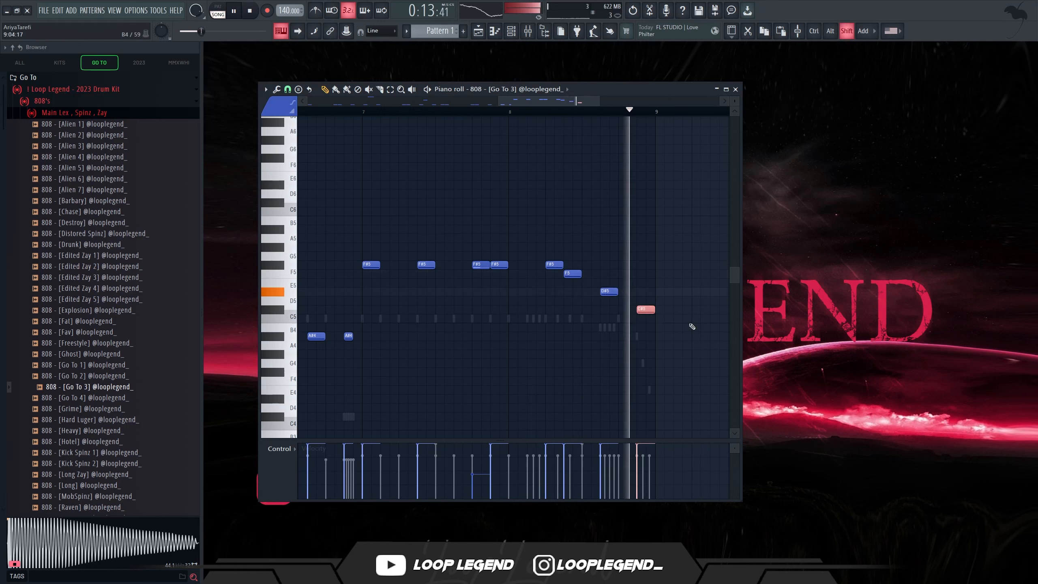
Step: Stop playback and copy the bar 8 hi-hat notes into the 808 piano roll as a timing guide
{"action": "scroll", "coordinate": [608, 332], "scroll_direction": "down", "scroll_amount": 4, "text": "ctrl"}
{"action": "scroll", "coordinate": [615, 323], "scroll_direction": "up", "scroll_amount": 2, "text": "ctrl"}
{"action": "key", "text": "space"}
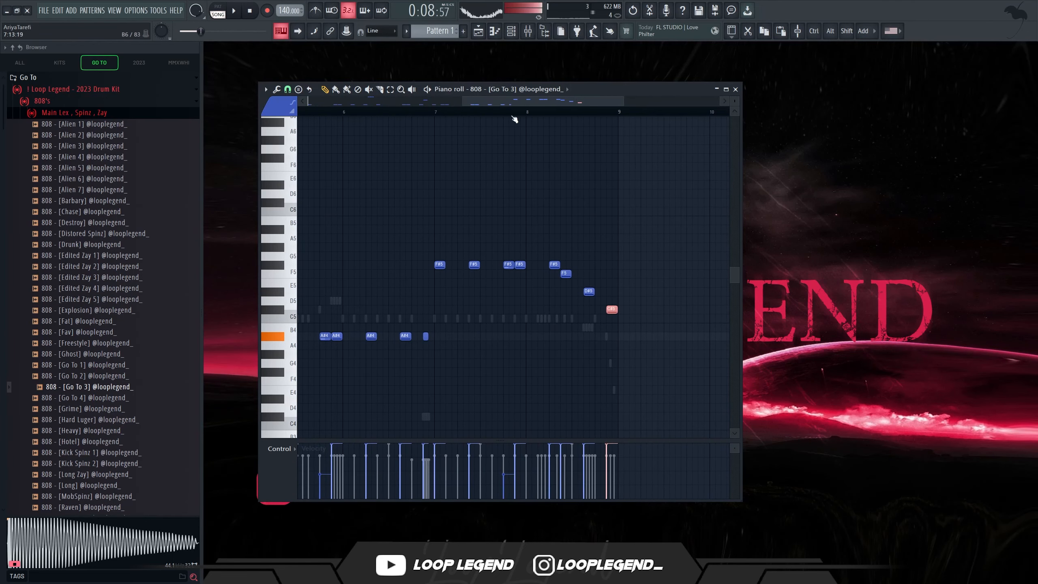
{"action": "left_click", "coordinate": [539, 90]}
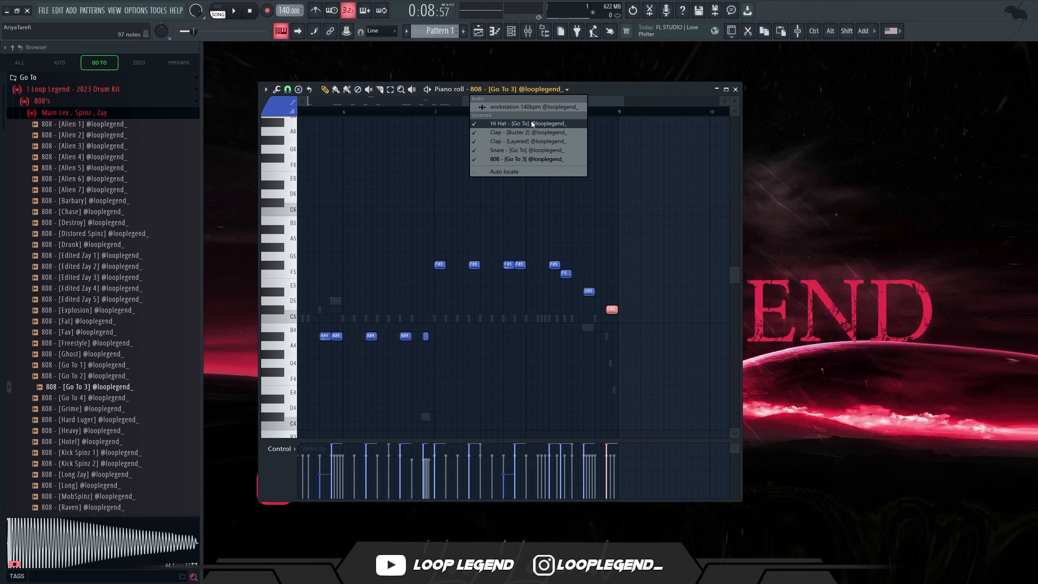
{"action": "left_click", "coordinate": [531, 141]}
{"action": "scroll", "coordinate": [623, 302], "scroll_direction": "up", "scroll_amount": 2, "text": "ctrl"}
{"action": "left_click_drag", "start_coordinate": [657, 414], "coordinate": [376, 260]}
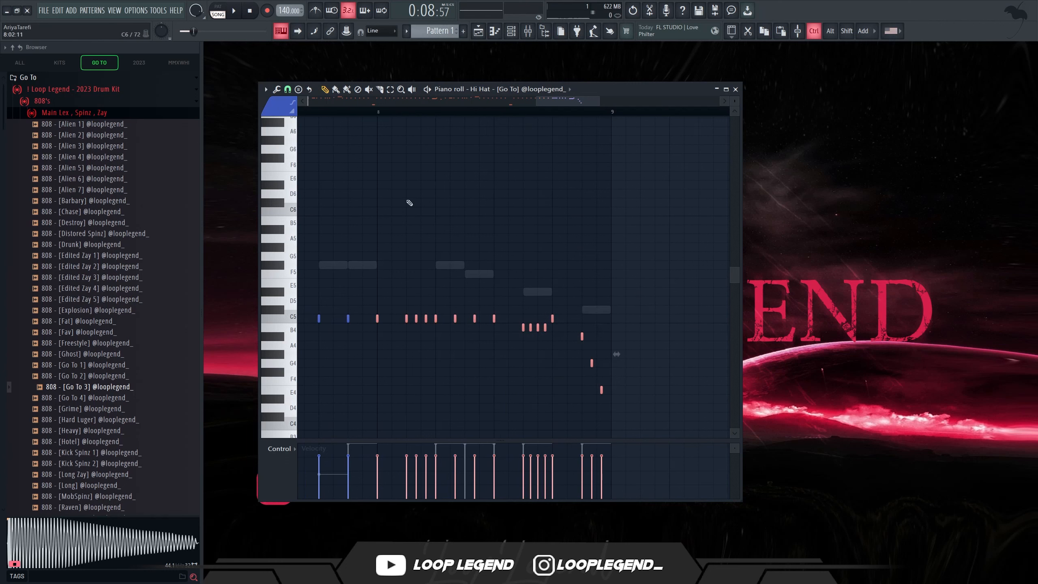
{"action": "left_click", "coordinate": [510, 91]}
{"action": "left_click", "coordinate": [531, 159]}
{"action": "scroll", "coordinate": [387, 303], "scroll_direction": "up", "scroll_amount": 1, "text": "ctrl"}
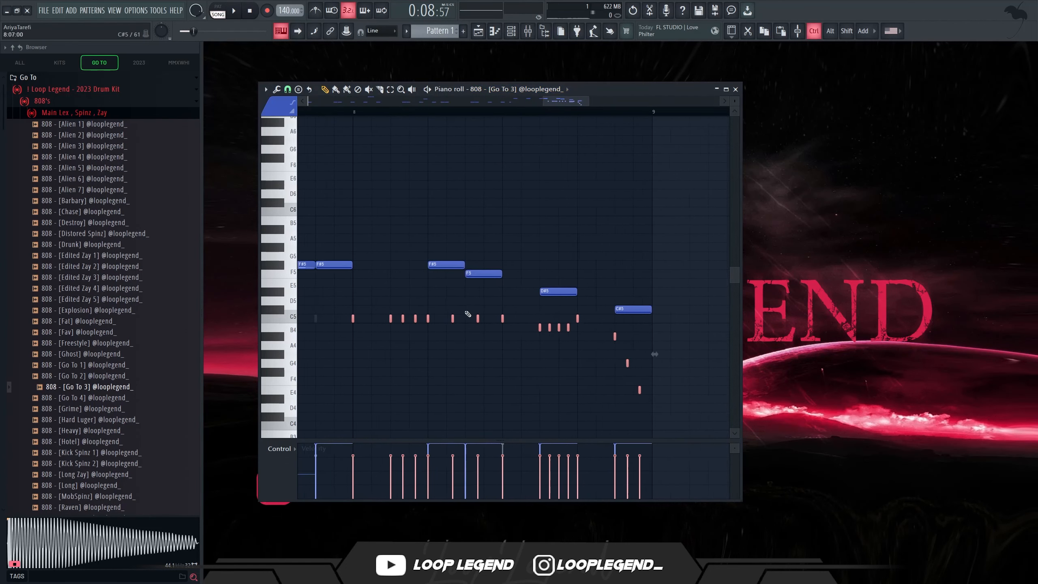
Step: Set the snap to 1/3 beat and shorten the bar 8 F#5 and F5 notes, aligning their starts with the hi-hats
{"action": "scroll", "coordinate": [388, 303], "scroll_direction": "up", "scroll_amount": 3, "text": "ctrl"}
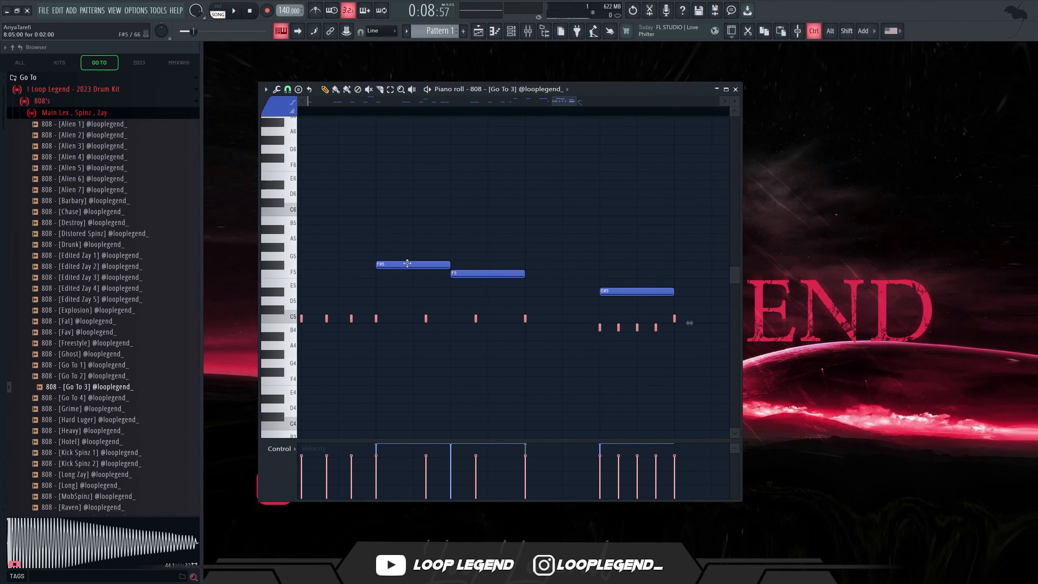
{"action": "left_click", "coordinate": [289, 90]}
{"action": "left_click", "coordinate": [306, 207]}
{"action": "scroll", "coordinate": [395, 276], "scroll_direction": "up", "scroll_amount": 2, "text": "ctrl"}
{"action": "left_click", "coordinate": [425, 265], "text": "ctrl"}
{"action": "scroll", "coordinate": [439, 283], "scroll_direction": "down", "scroll_amount": 1, "text": "shift"}
{"action": "mouse_move", "coordinate": [515, 270]}
{"action": "left_mouse_down", "text": "ctrl"}
{"action": "mouse_move", "coordinate": [510, 301]}
{"action": "mouse_move", "coordinate": [525, 277]}
{"action": "left_mouse_up", "text": "ctrl"}
{"action": "scroll", "coordinate": [507, 282], "scroll_direction": "down", "scroll_amount": 1, "text": "shift"}
{"action": "left_click", "coordinate": [502, 282], "text": "ctrl"}
{"action": "scroll", "coordinate": [524, 276], "scroll_direction": "down", "scroll_amount": 4, "text": "ctrl"}
{"action": "scroll", "coordinate": [613, 290], "scroll_direction": "up", "scroll_amount": 2, "text": "ctrl"}
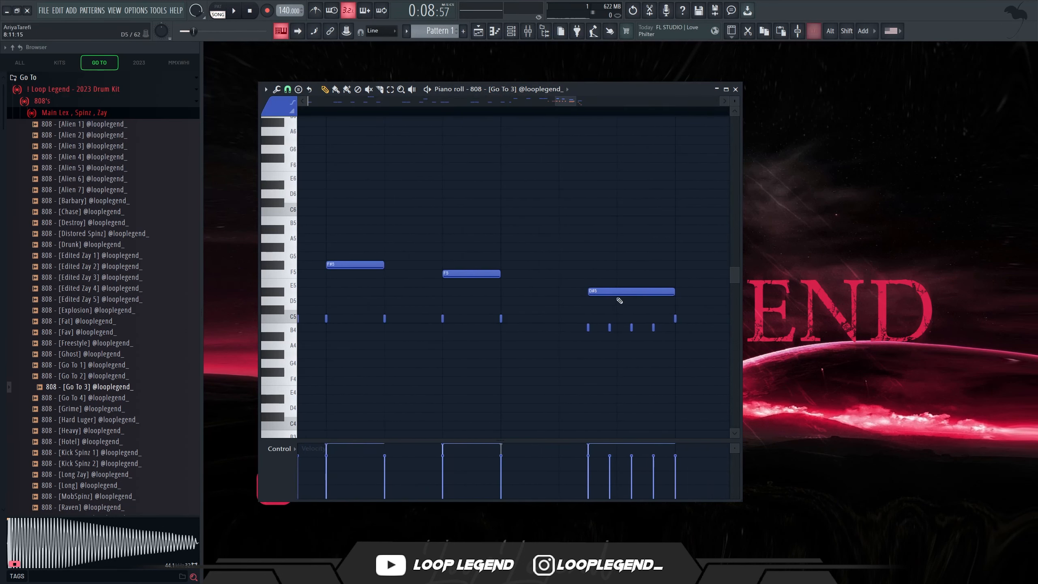
Step: Redraw the D#5 and C#5 notes in bar 8 at 1/3 beat long, ending the C#5 at bar 9
{"action": "scroll", "coordinate": [607, 295], "scroll_direction": "up", "scroll_amount": 2, "text": "ctrl"}
{"action": "right_click", "coordinate": [607, 295]}
{"action": "left_click_drag", "start_coordinate": [580, 292], "coordinate": [618, 294]}
{"action": "scroll", "coordinate": [617, 293], "scroll_direction": "down", "scroll_amount": 2, "text": "ctrl"}
{"action": "left_click", "coordinate": [632, 291], "text": "ctrl"}
{"action": "scroll", "coordinate": [617, 299], "scroll_direction": "down", "scroll_amount": 2, "text": "ctrl"}
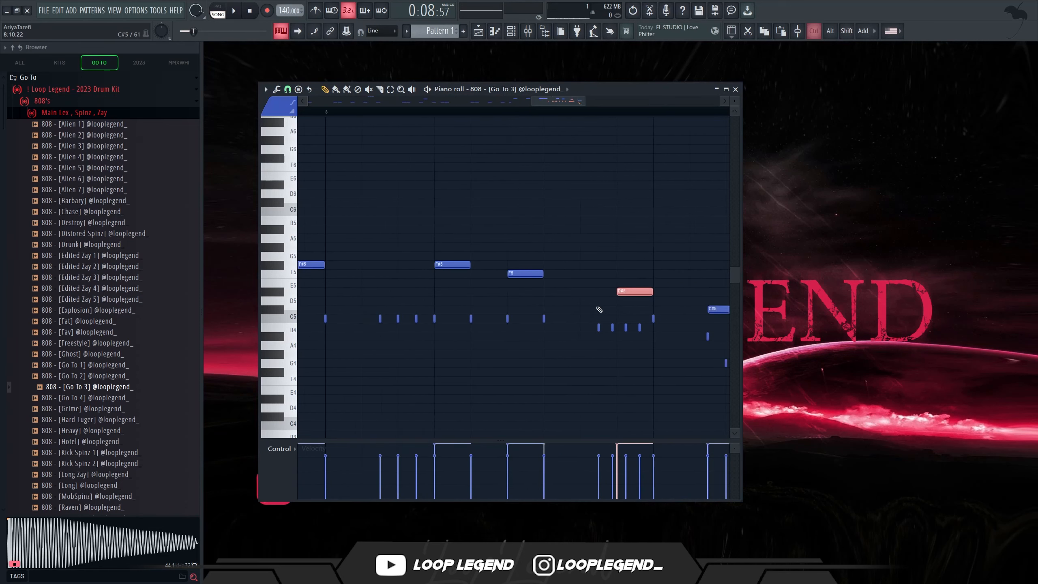
{"action": "right_click", "coordinate": [661, 309]}
{"action": "left_click", "coordinate": [654, 309]}
{"action": "left_click", "coordinate": [656, 309], "text": "ctrl+shift"}
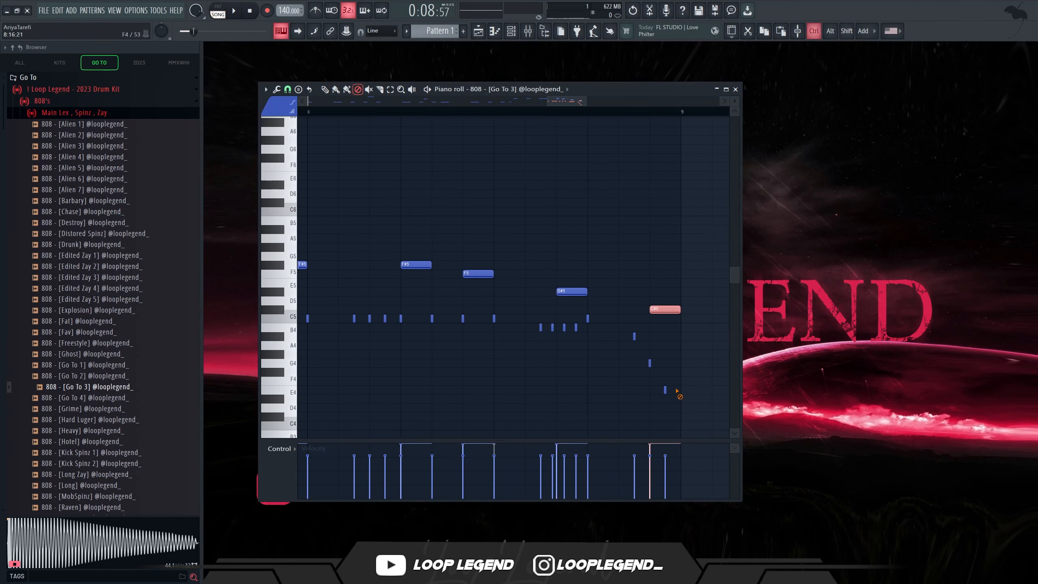
Step: Delete the pasted hi-hat guide notes from the 808 part and play back the last bars
{"action": "scroll", "coordinate": [668, 396], "scroll_direction": "down", "scroll_amount": 3, "text": "ctrl"}
{"action": "left_click_drag", "start_coordinate": [678, 402], "coordinate": [459, 345], "text": "ctrl"}
{"action": "key", "text": "Delete"}
{"action": "key", "text": "Delete"}
{"action": "scroll", "coordinate": [457, 350], "scroll_direction": "down", "scroll_amount": 3, "text": "ctrl"}
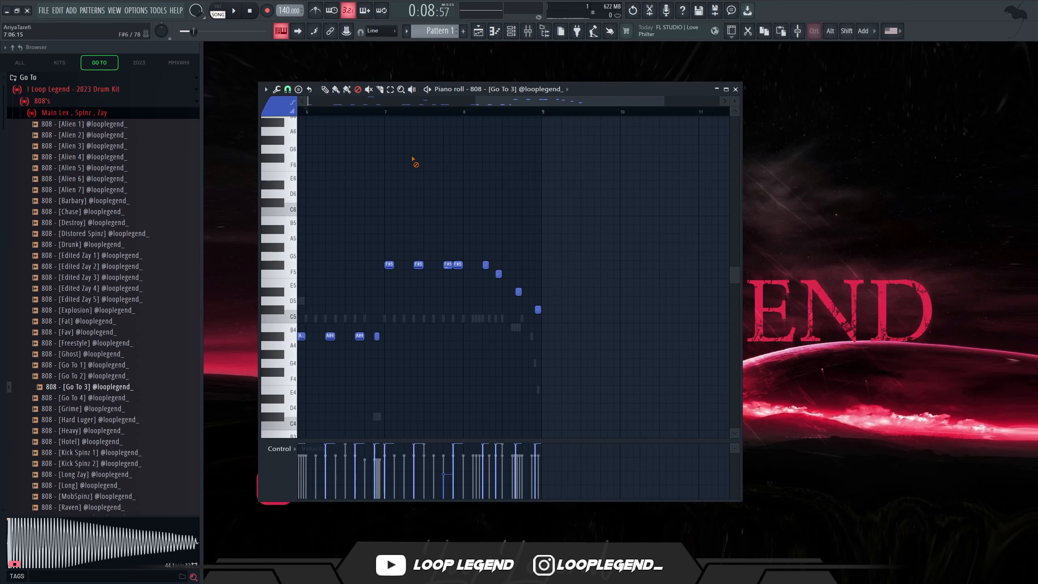
{"action": "key", "text": "space"}
{"action": "key", "text": "space"}
{"action": "key", "text": "space"}
{"action": "scroll", "coordinate": [480, 257], "scroll_direction": "up", "scroll_amount": 3, "text": "ctrl"}
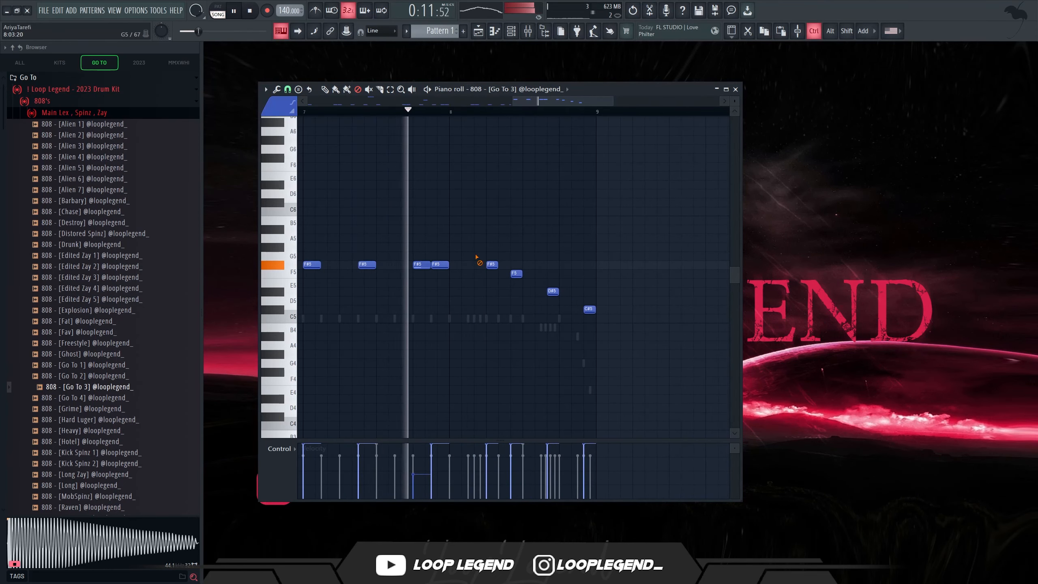
Step: Set the snap to 1/3 beat and delete the second D#5 note in bar 8 of the 808 part
{"action": "left_click", "coordinate": [288, 89]}
{"action": "left_click", "coordinate": [304, 205]}
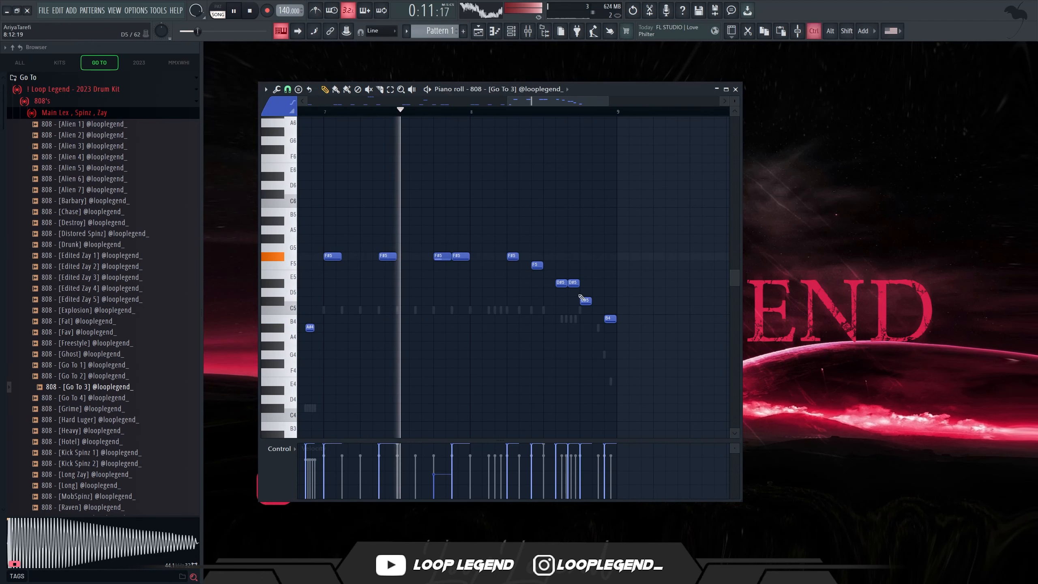
{"action": "scroll", "coordinate": [583, 293], "scroll_direction": "up", "scroll_amount": 1, "text": "ctrl"}
{"action": "right_click", "coordinate": [578, 283]}
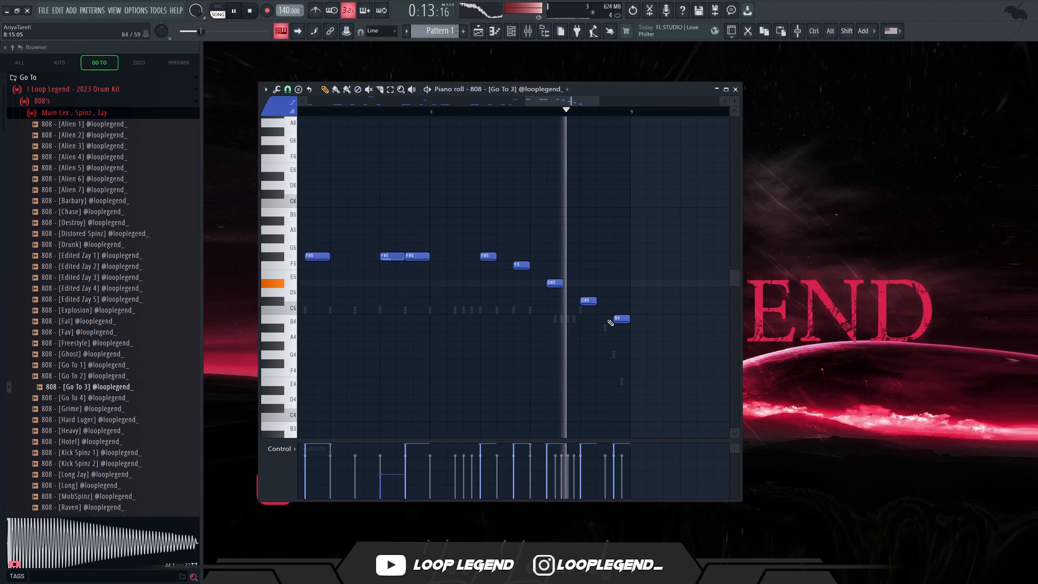
{"action": "key", "text": "space"}
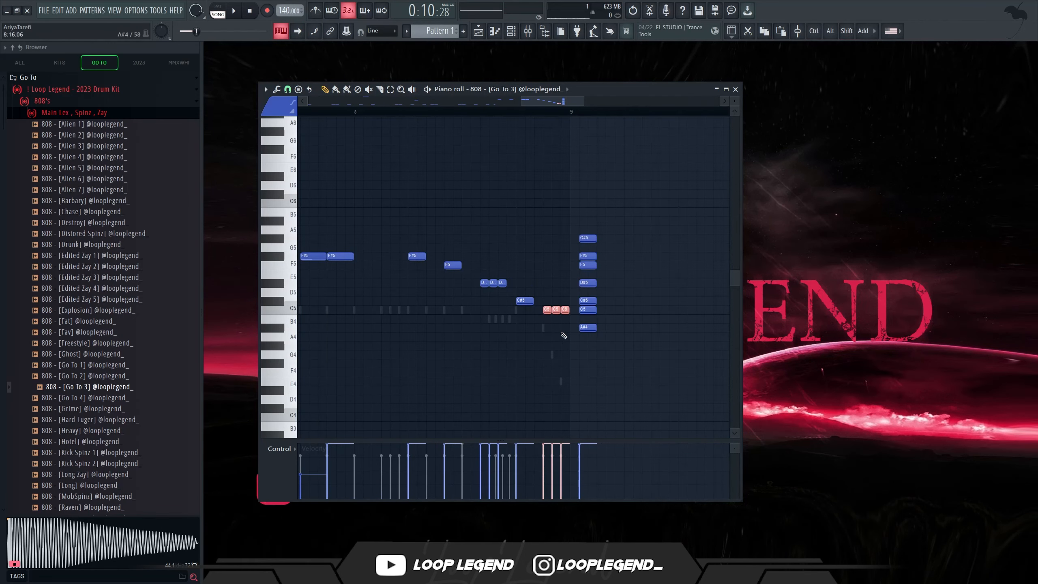
Step: Delete the stack of notes at the start of bar 9 and finish bar 8 with a single 1/3-beat C5 note
{"action": "key", "text": "space"}
{"action": "left_click_drag", "start_coordinate": [587, 339], "coordinate": [598, 192], "text": "ctrl"}
{"action": "key", "text": "Delete"}
{"action": "scroll", "coordinate": [584, 344], "scroll_direction": "down", "scroll_amount": 4, "text": "ctrl"}
{"action": "scroll", "coordinate": [583, 340], "scroll_direction": "up", "scroll_amount": 2, "text": "ctrl"}
{"action": "scroll", "coordinate": [580, 331], "scroll_direction": "down", "scroll_amount": 2, "text": "ctrl"}
{"action": "scroll", "coordinate": [586, 320], "scroll_direction": "down", "scroll_amount": 3, "text": "ctrl"}
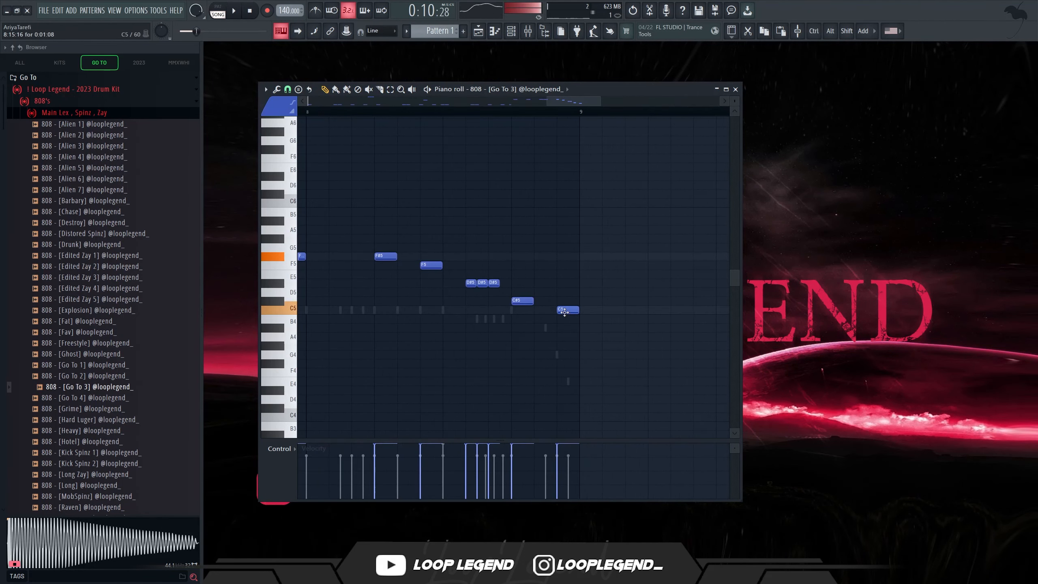
{"action": "left_click_drag", "start_coordinate": [570, 313], "coordinate": [552, 313]}
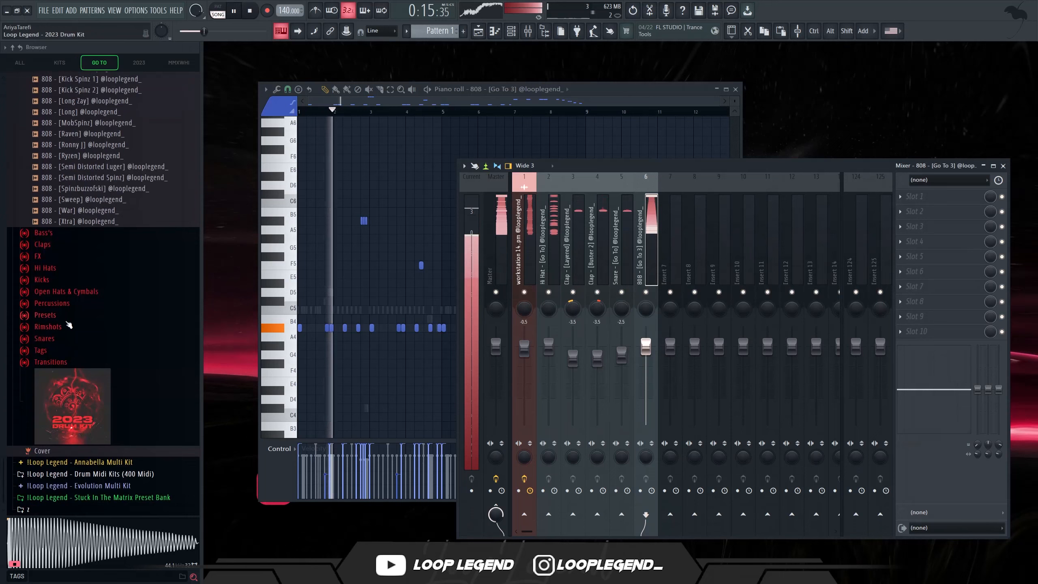
Step: Open the drum kit's Snares folder, preview the Low snare and select the Hot snare
{"action": "left_click", "coordinate": [44, 218]}
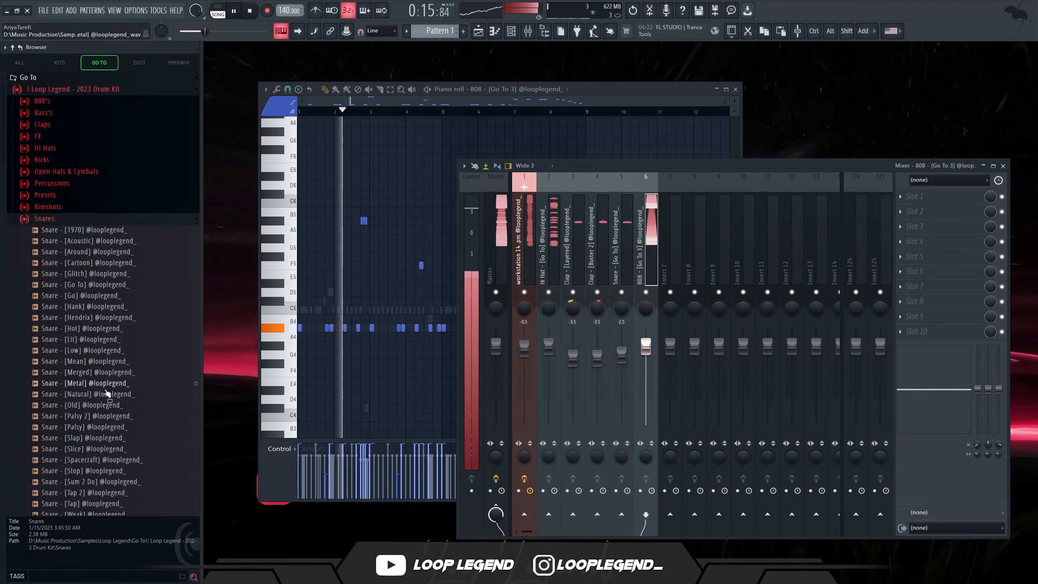
{"action": "left_click", "coordinate": [86, 350]}
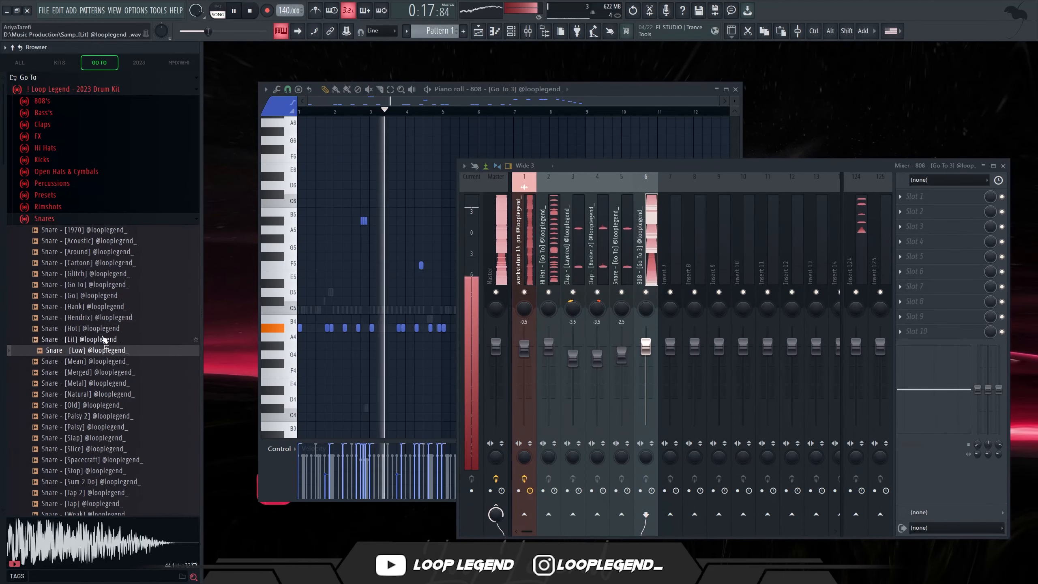
{"action": "left_click", "coordinate": [107, 329]}
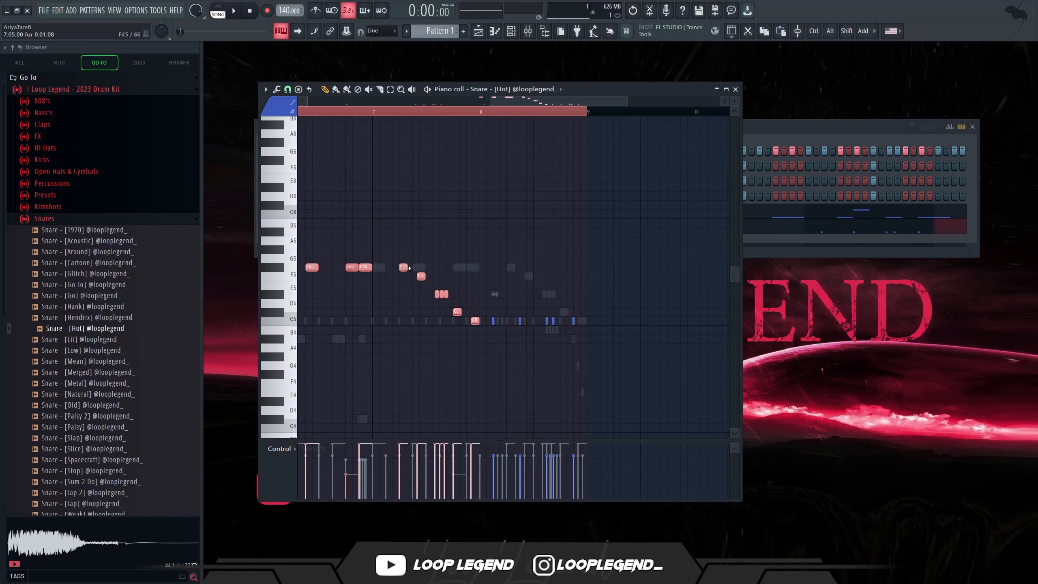
Step: Move the selected Hot snare notes later so they line up with the 808 notes in bars 7 and 8
{"action": "left_click_drag", "start_coordinate": [368, 266], "coordinate": [548, 266]}
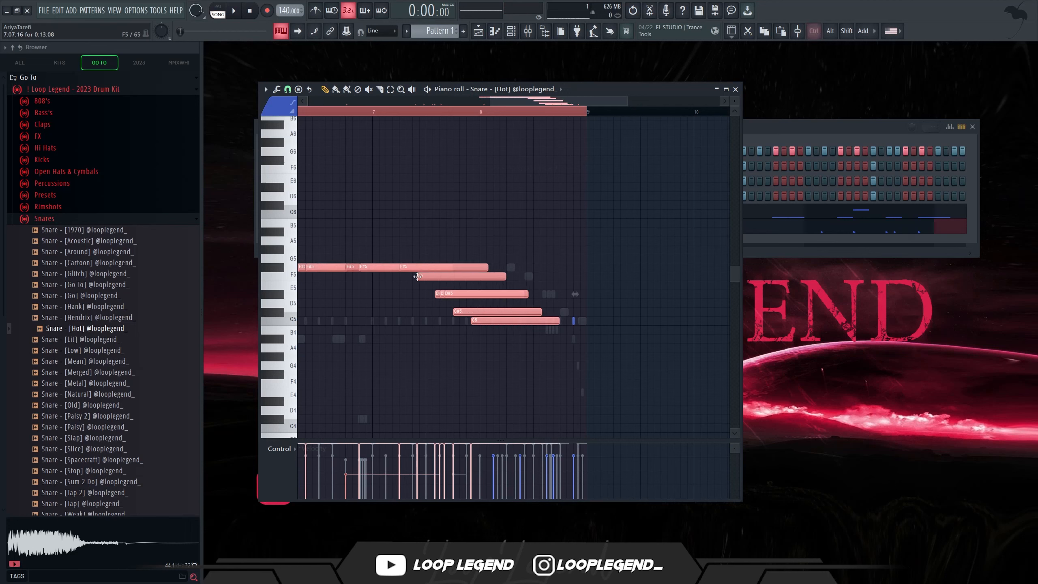
{"action": "key", "text": "ctrl+z"}
{"action": "left_click_drag", "start_coordinate": [366, 267], "coordinate": [474, 269]}
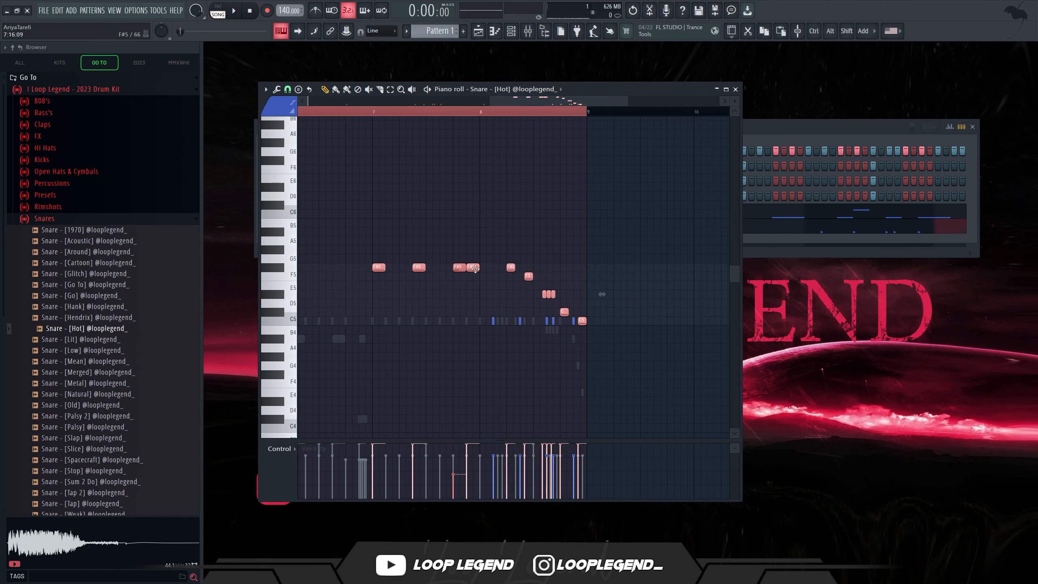
Step: Transpose the selected Hot snare notes in bars 7 and 8 down eight semitones
{"action": "key", "text": "shift+Down"}
{"action": "key", "text": "shift+Down"}
{"action": "key", "text": "shift+Down"}
{"action": "key", "text": "shift+Down"}
{"action": "key", "text": "shift+Down"}
{"action": "key", "text": "shift+Down"}
{"action": "key", "text": "shift+Down"}
{"action": "key", "text": "shift+Down"}
{"action": "left_click_drag", "start_coordinate": [601, 329], "coordinate": [469, 316]}
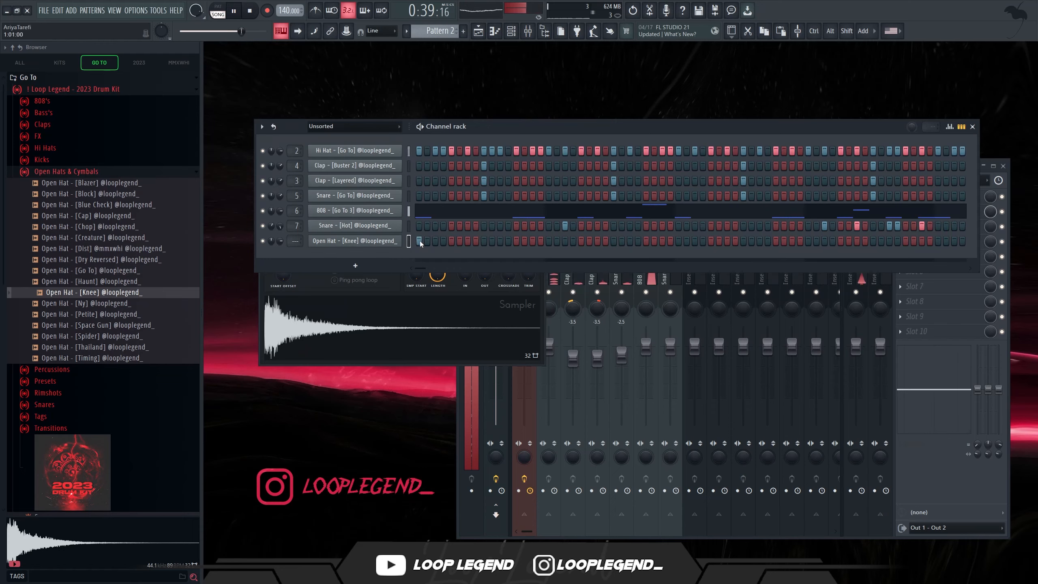
Step: Place a Knee open hat hit on the first beat and duplicate its two-bar section through bar 8 of the pattern
{"action": "left_click", "coordinate": [420, 240]}
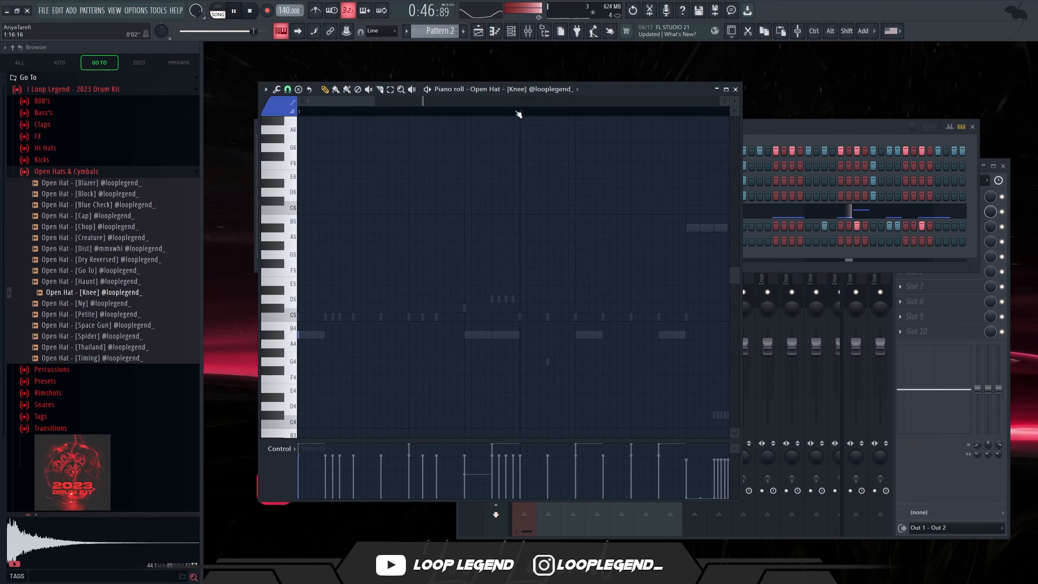
{"action": "scroll", "coordinate": [519, 114], "scroll_direction": "down", "scroll_amount": 3}
{"action": "left_click_drag", "start_coordinate": [554, 112], "coordinate": [299, 112]}
{"action": "key", "text": "ctrl+b"}
{"action": "key", "text": "ctrl+b"}
{"action": "scroll", "coordinate": [500, 216], "scroll_direction": "down", "scroll_amount": 3}
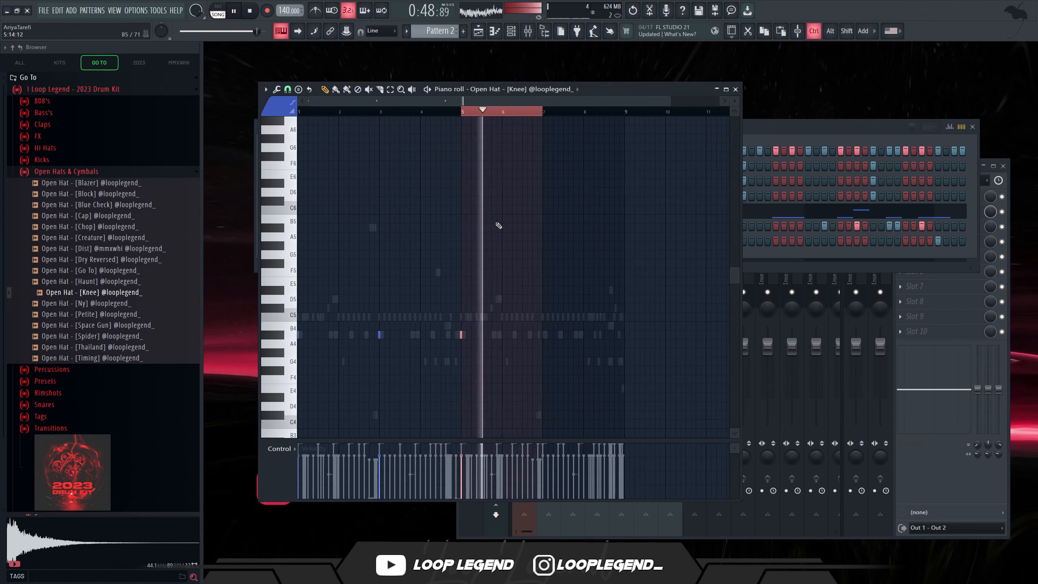
{"action": "key", "text": "ctrl+b"}
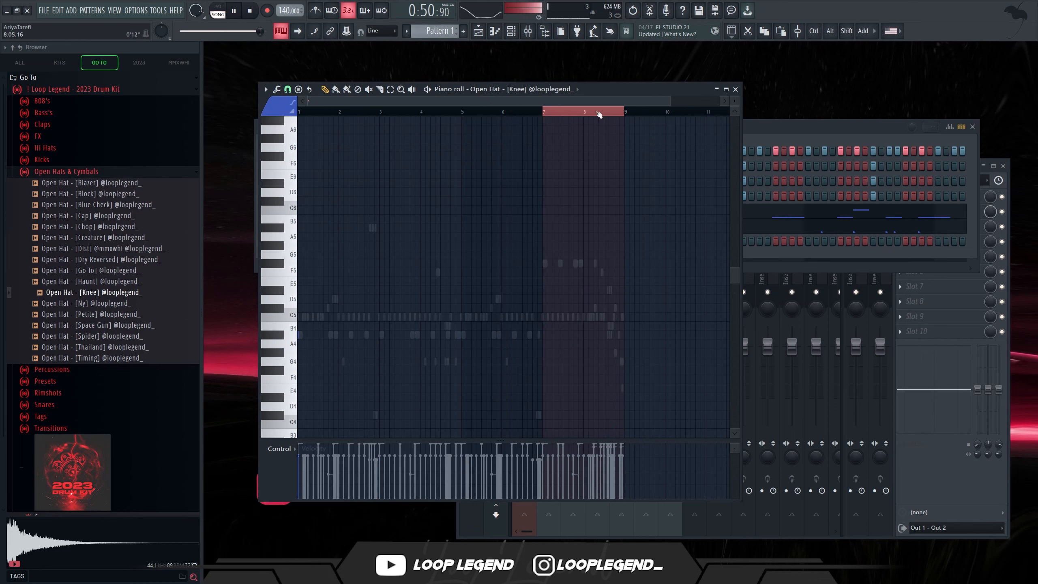
{"action": "scroll", "coordinate": [539, 94], "scroll_direction": "up", "scroll_amount": 1}
{"action": "left_click_drag", "start_coordinate": [665, 197], "coordinate": [590, 363]}
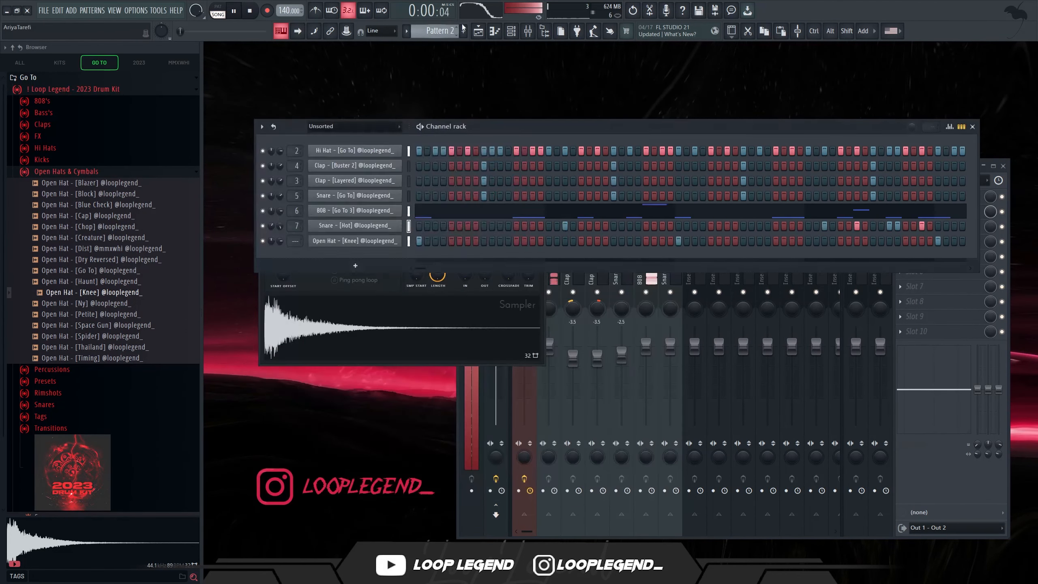
Step: In the mixer, raise the workstation melody track's volume to 2.6 dB and unmute the hi-hat track
{"action": "key", "text": "F12"}
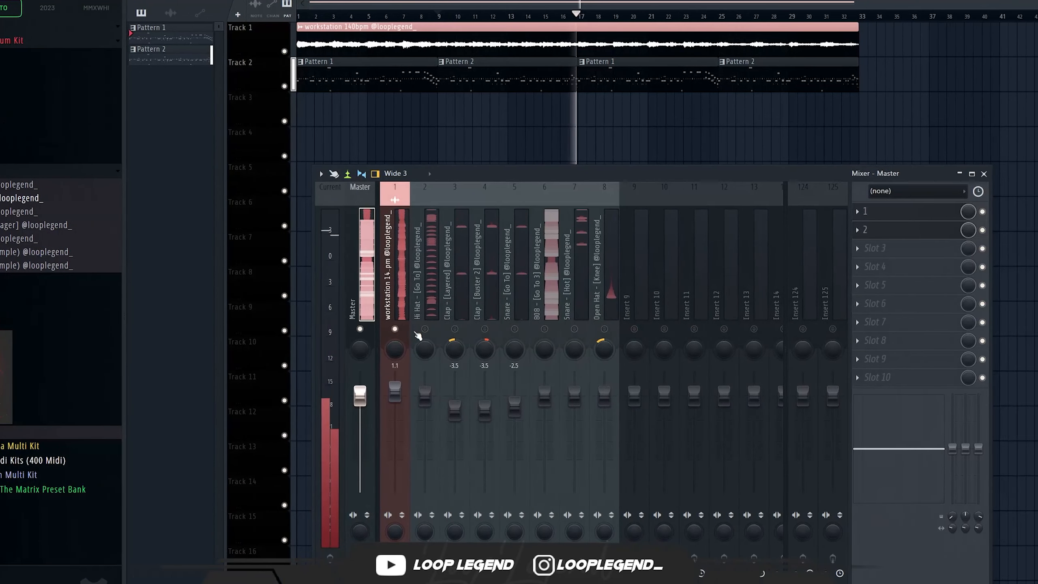
{"action": "left_click_drag", "start_coordinate": [395, 386], "coordinate": [388, 360]}
{"action": "left_click", "coordinate": [407, 329]}
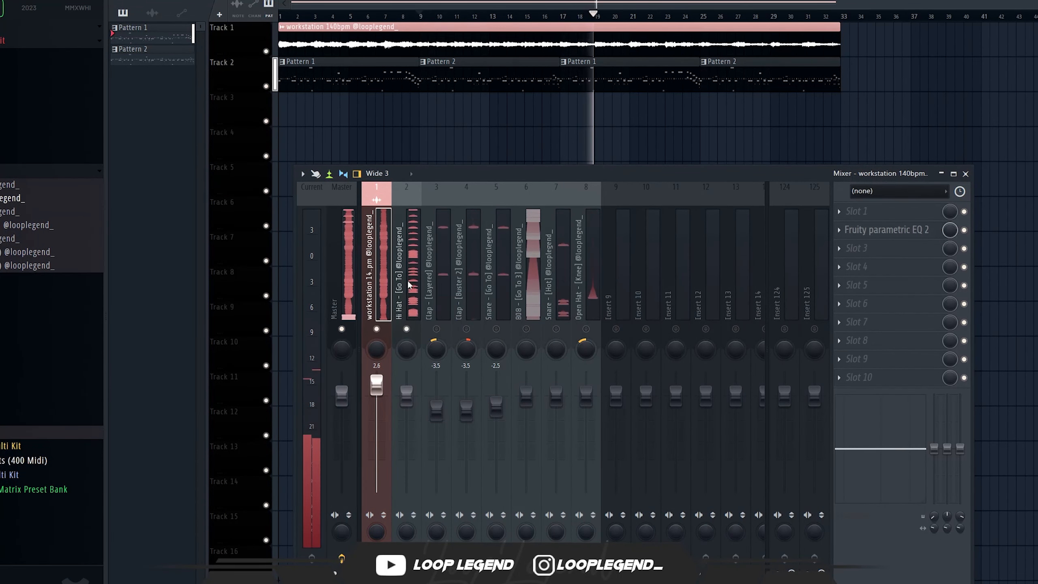